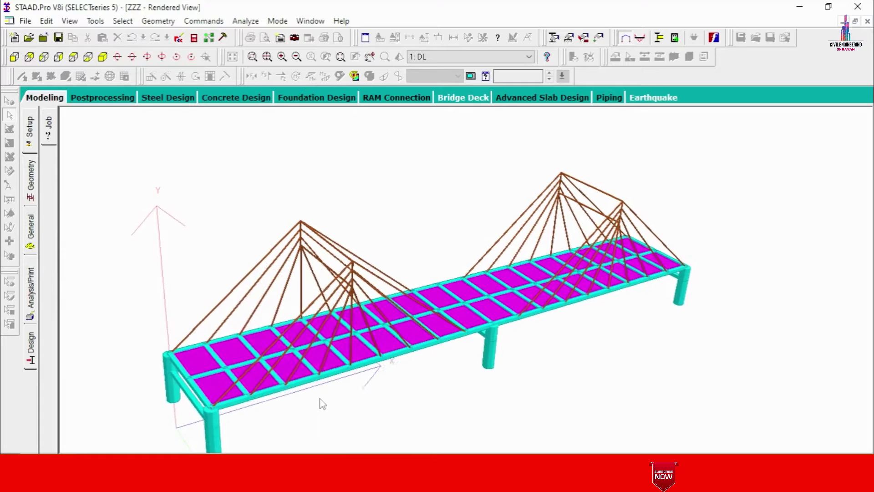
- Examine the rendered cable-stayed bridge model from several angles and close it
middle_drag(322, 404, 272, 397)
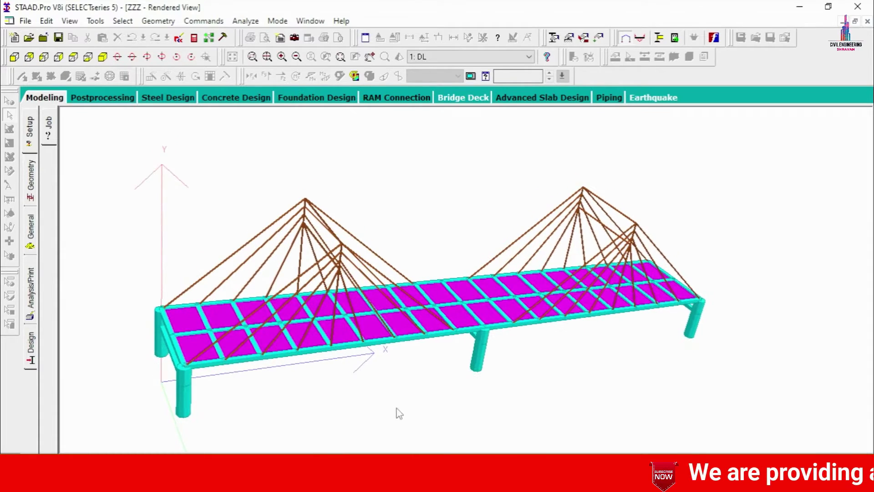
middle_drag(610, 340, 721, 307)
middle_drag(294, 351, 560, 342)
middle_drag(428, 328, 528, 238)
middle_drag(195, 269, 589, 324)
middle_drag(409, 328, 652, 305)
middle_drag(282, 295, 259, 283)
middle_drag(412, 258, 601, 291)
middle_drag(187, 211, 279, 296)
click(857, 7)
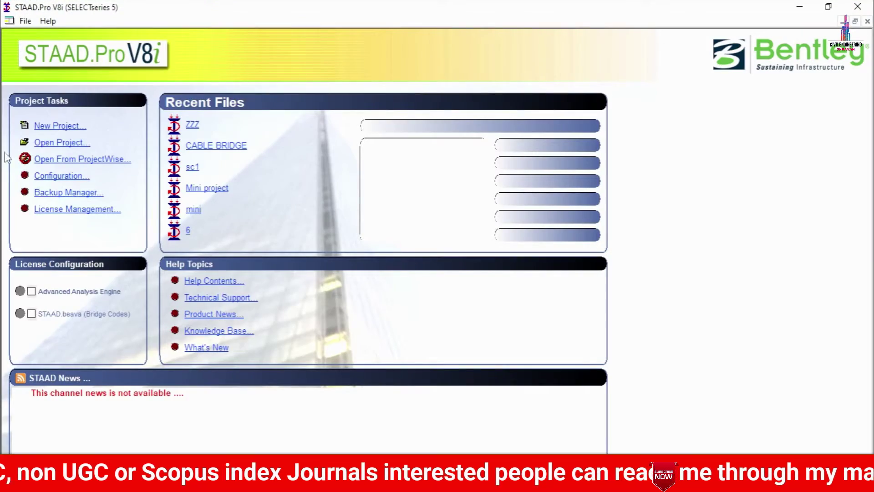
- Create a new Space structure project named C with Meter and KiloNewton units, starting in Add Beam mode
click(54, 126)
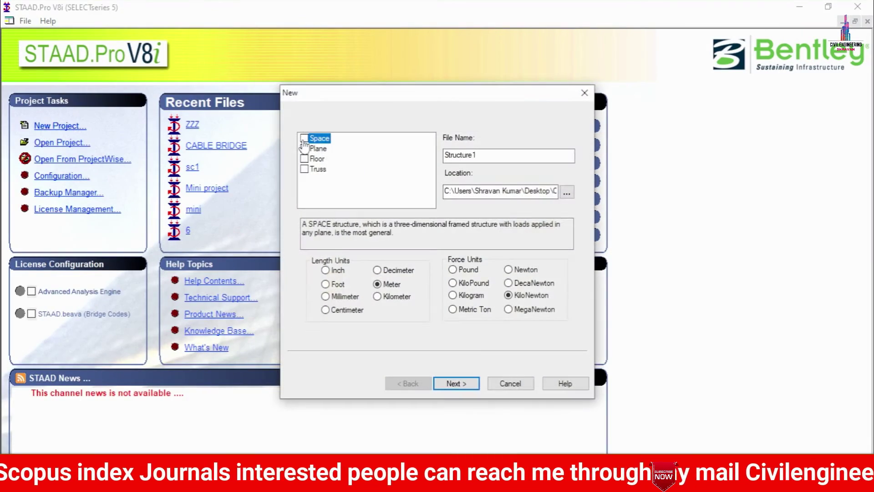
click(304, 138)
drag(481, 154, 436, 152)
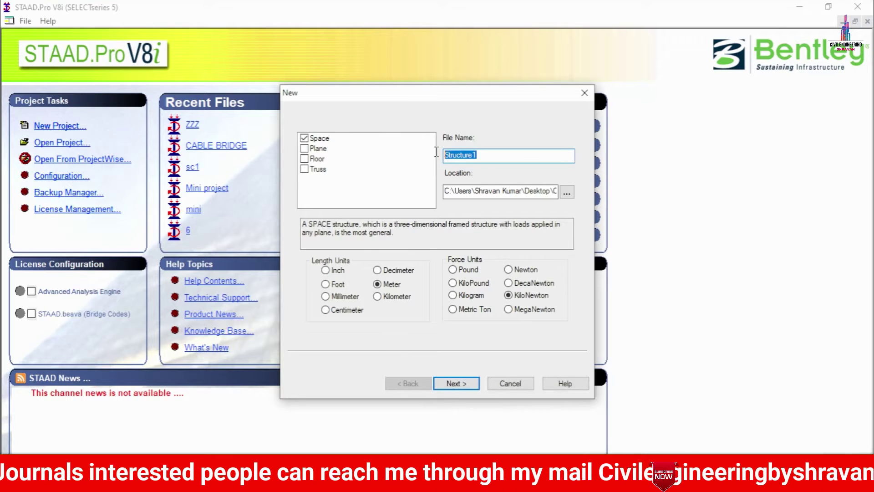
text(C)
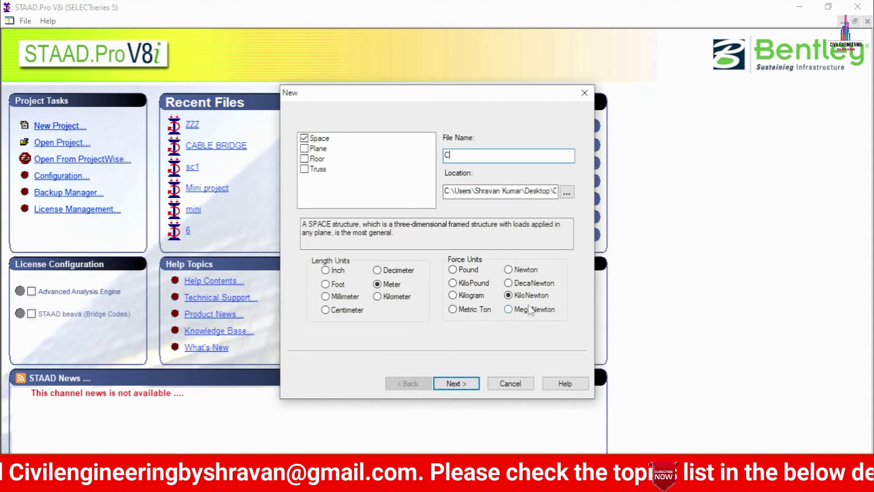
click(456, 383)
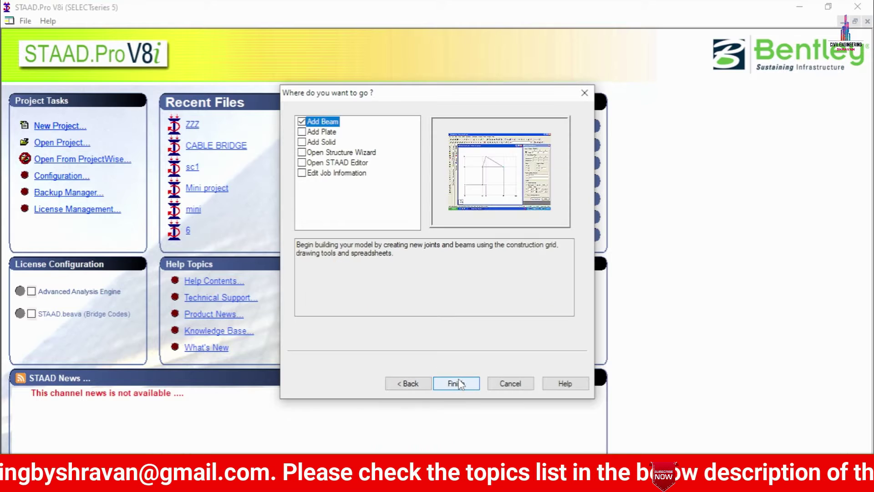
click(456, 383)
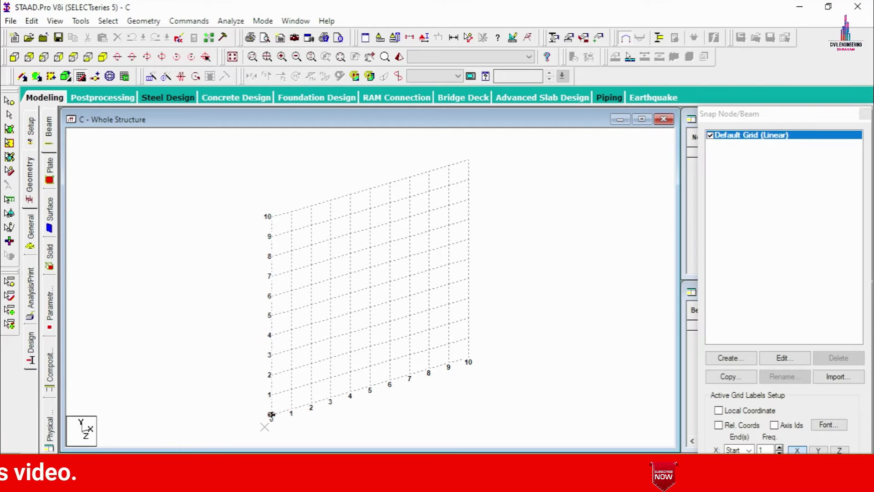
- Place a node at X 0, Y 6, Z 0 and repeat it along Z in 2 steps of 6 m
click(271, 297)
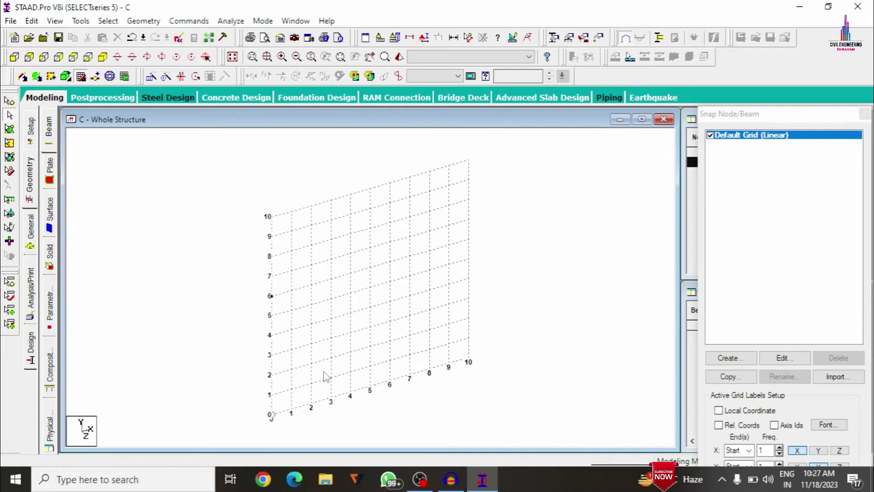
click(81, 76)
click(9, 100)
drag(259, 224, 393, 320)
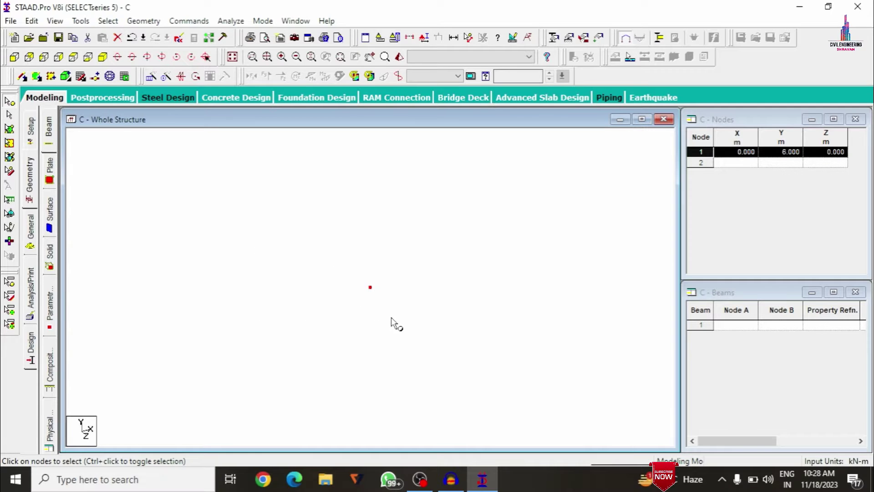
click(151, 77)
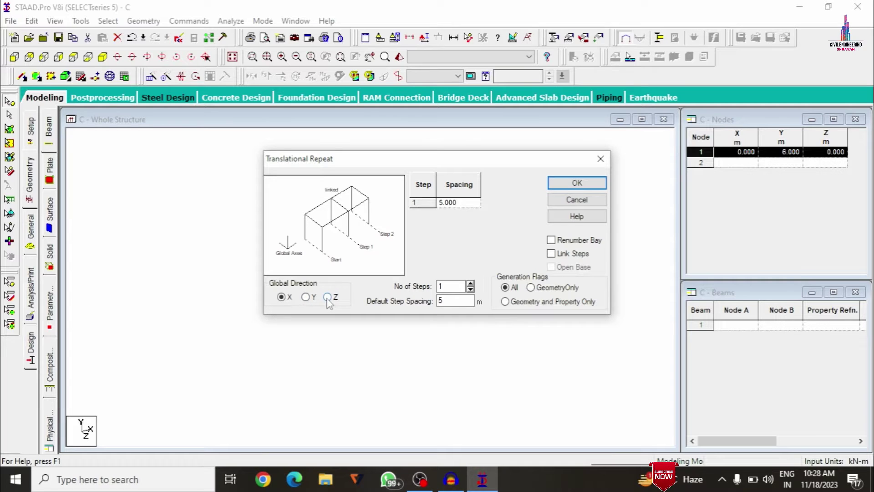
drag(458, 291, 439, 286)
text(2)
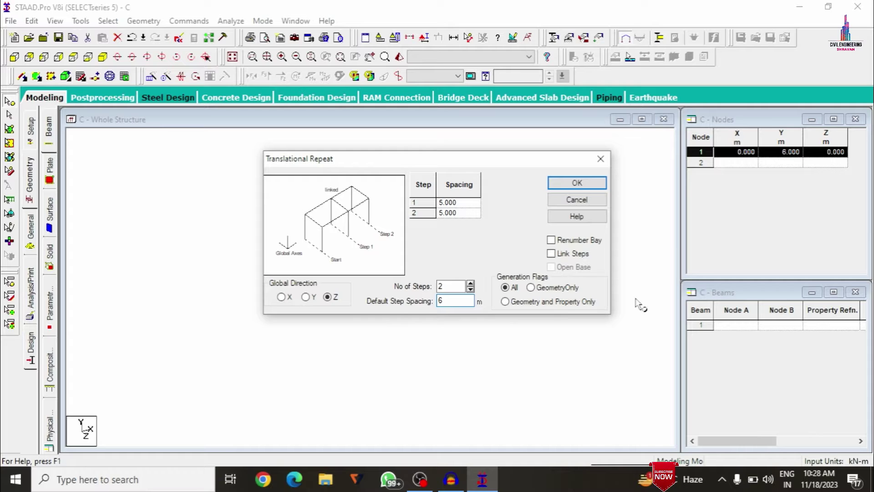
click(557, 183)
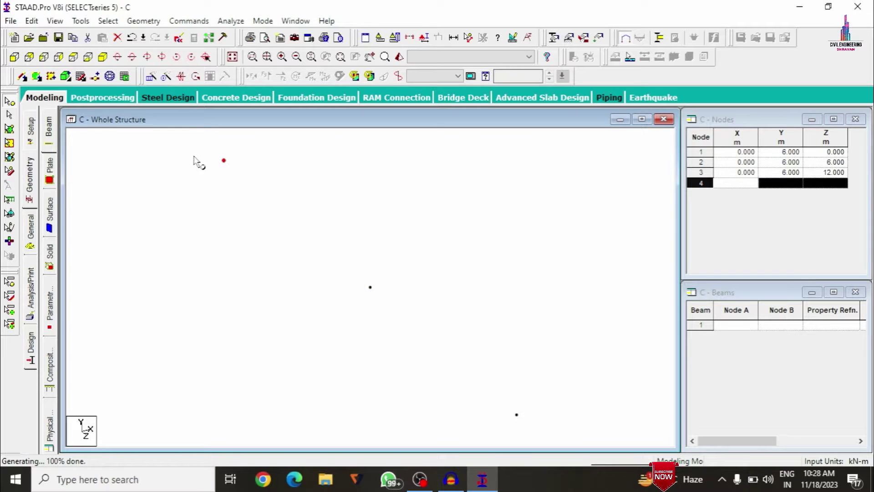
- Repeat the three nodes along the X direction in 18 steps with 4 m spacing
drag(191, 149, 218, 164)
drag(537, 407, 552, 432)
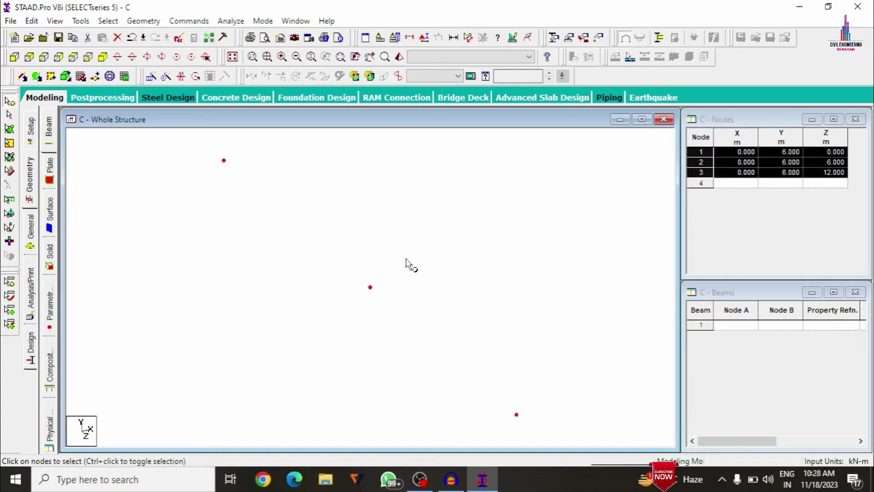
click(151, 76)
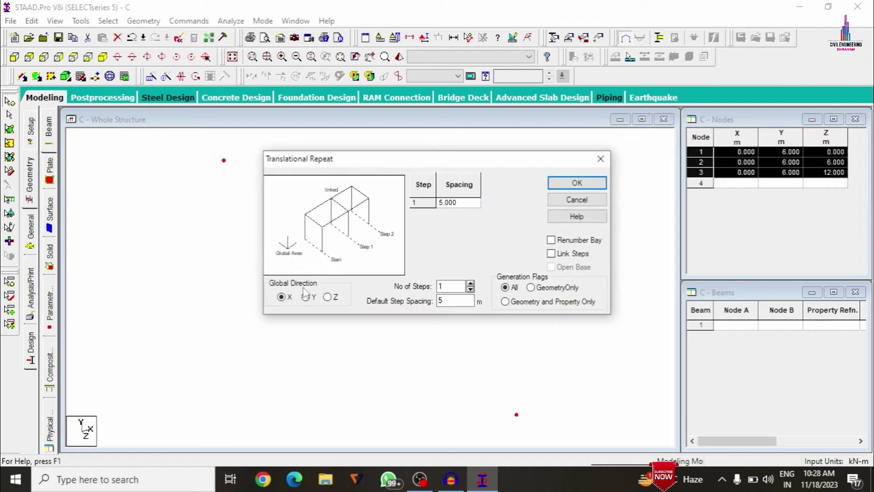
key(BackSpace)
text(4)
key(shift+Tab)
text(16)
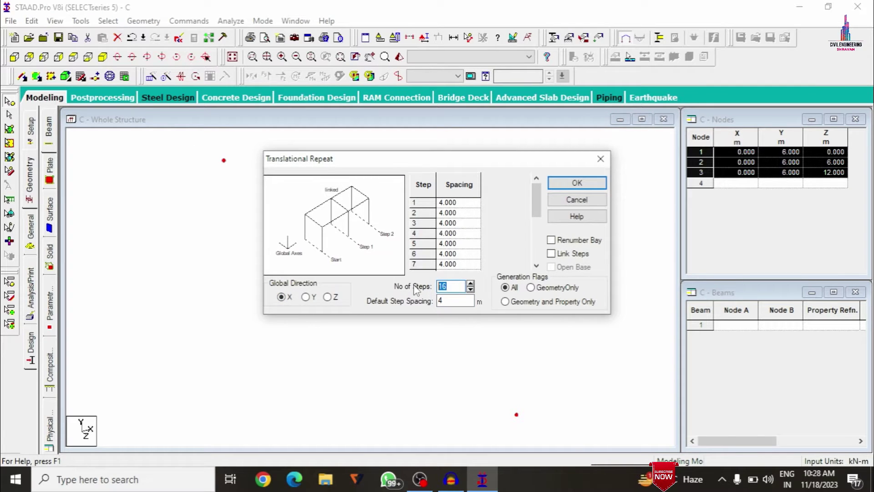
text(18)
click(449, 301)
click(576, 183)
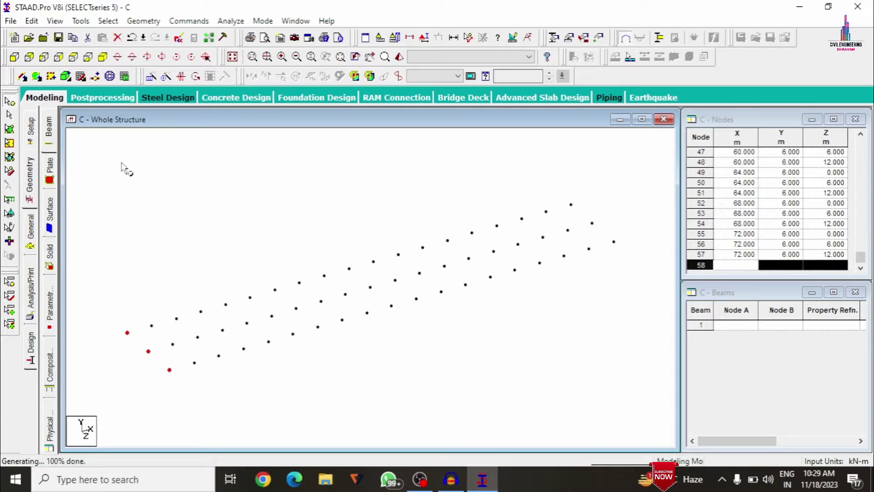
- Connect all the deck nodes with beams along the X axis
drag(83, 153, 609, 396)
click(143, 21)
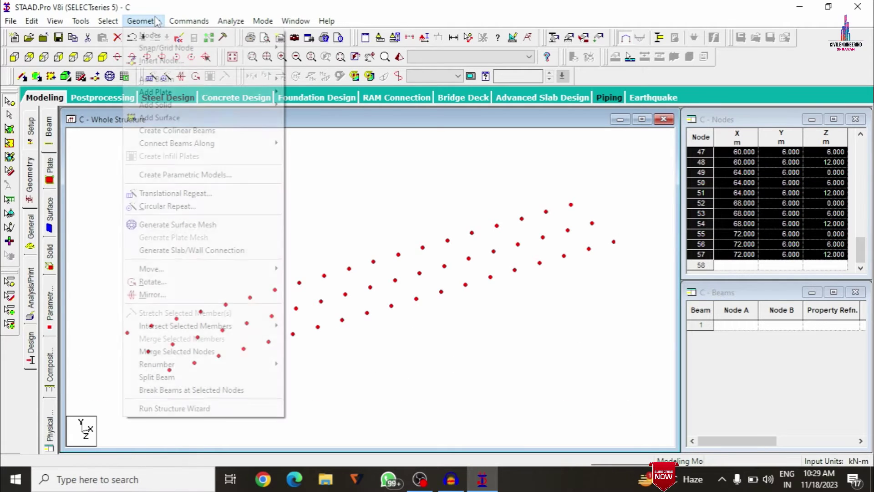
mouse_move(264, 143)
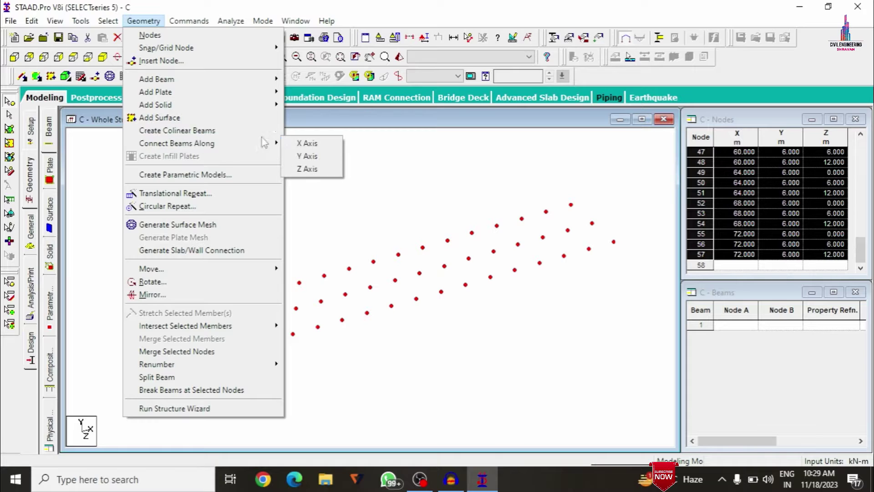
click(296, 143)
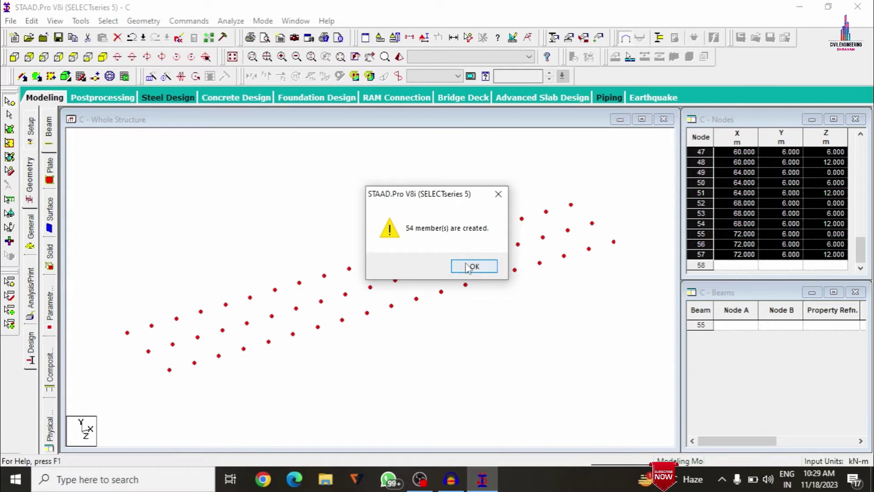
click(482, 269)
- Connect the selected deck nodes with beams along the Z axis and clear the selection
click(144, 21)
mouse_move(274, 142)
click(308, 168)
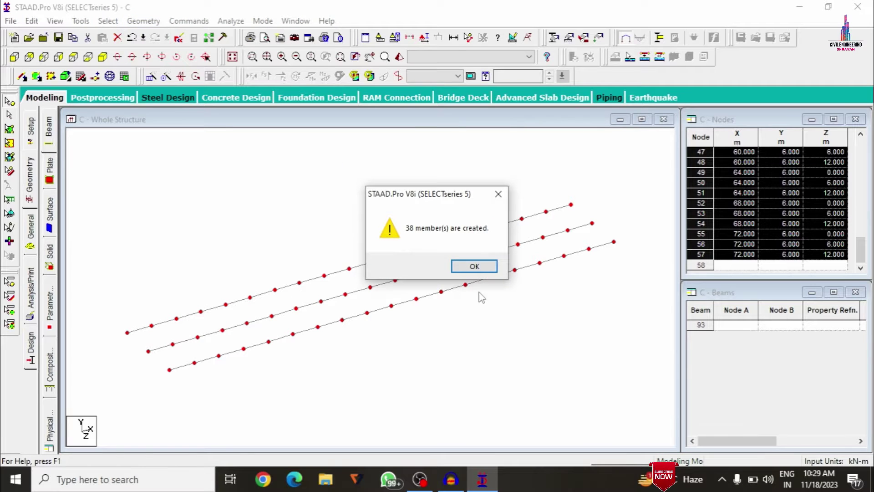
click(478, 267)
click(302, 214)
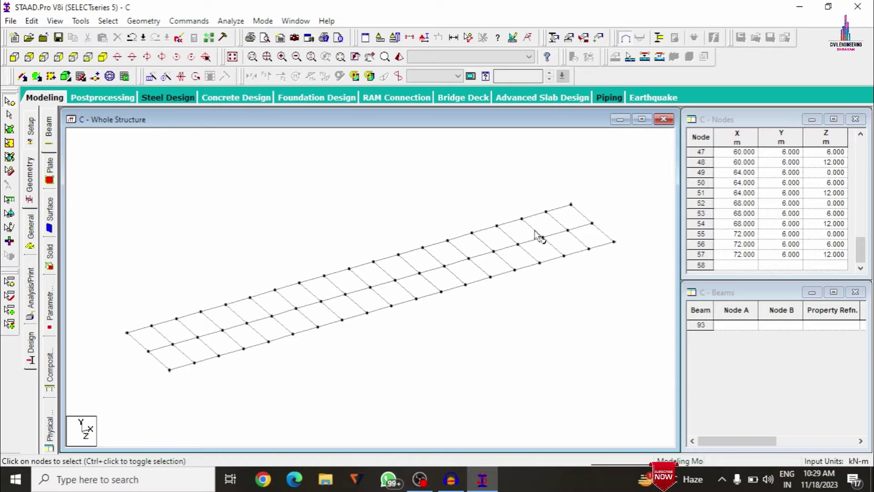
- Add a four-node plate in the first deck bay at the X 0, Z 0 corner
click(37, 76)
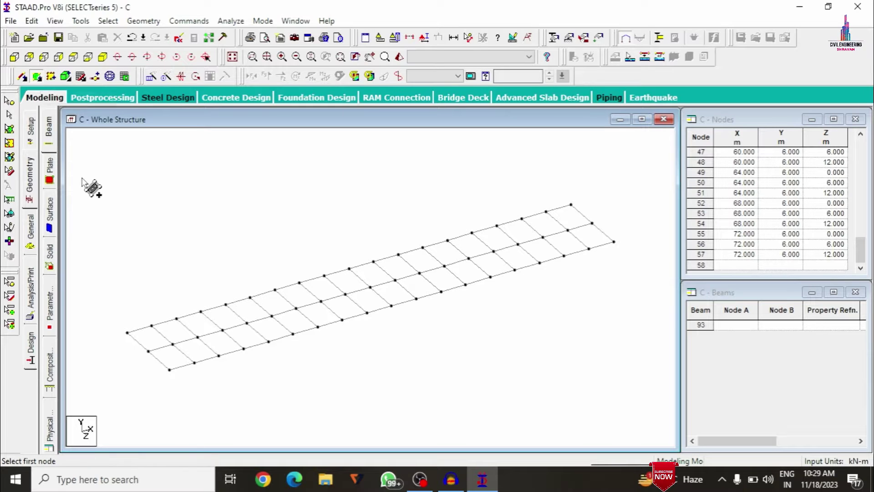
click(127, 333)
click(151, 325)
click(173, 345)
click(148, 351)
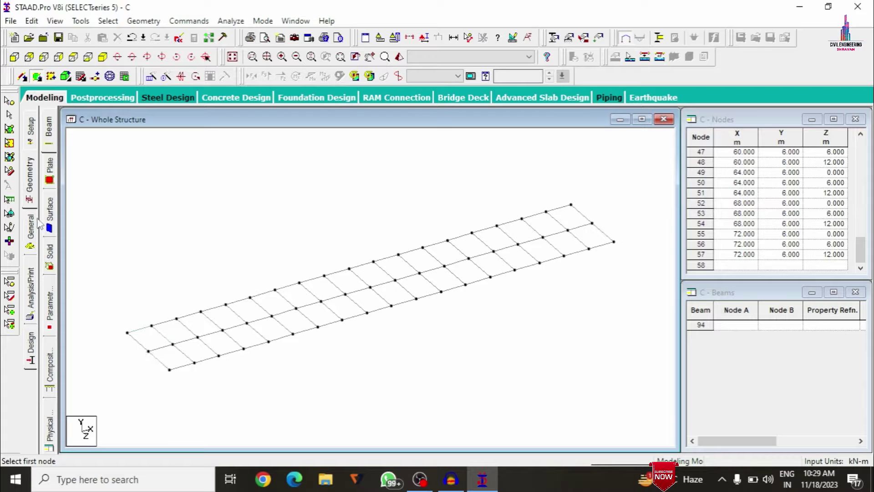
- Repeat the corner plate along X in 17 steps with 4 m spacing
click(9, 129)
click(141, 336)
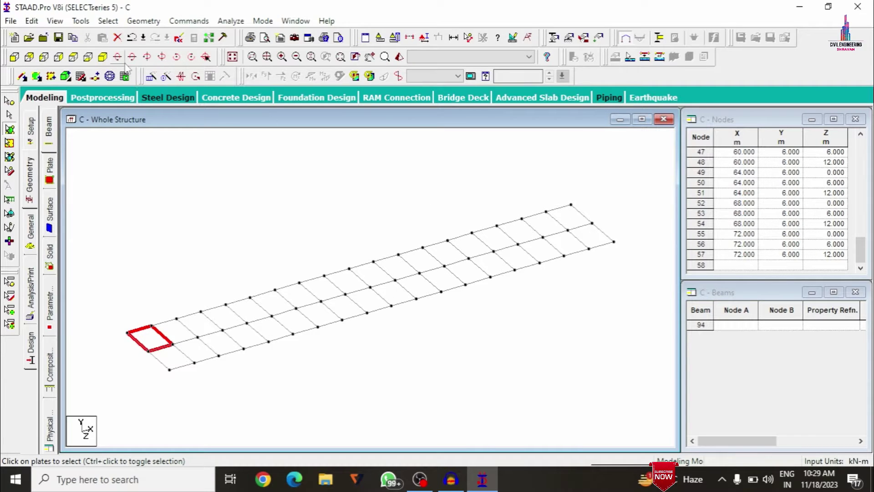
click(151, 77)
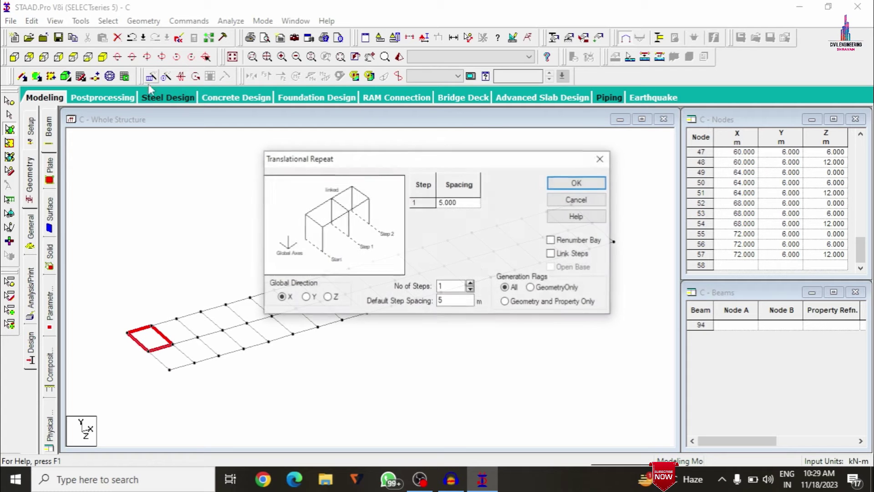
drag(395, 167, 743, 75)
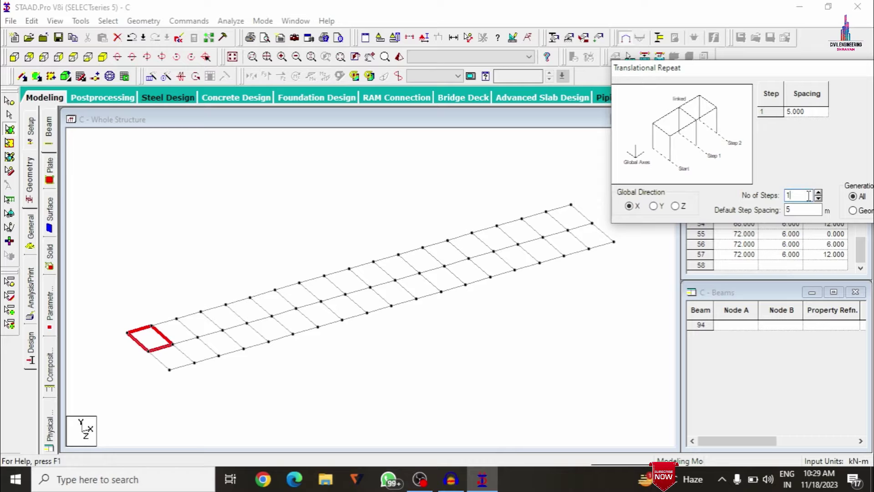
text(7)
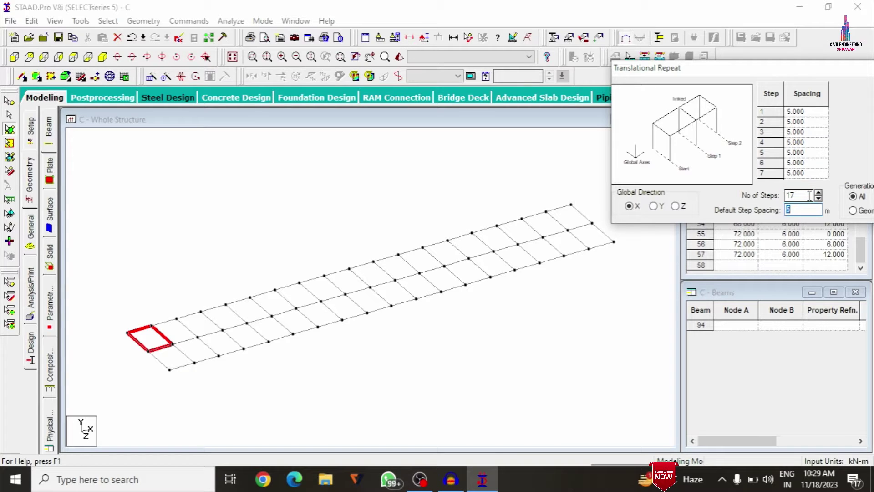
drag(835, 74, 638, 74)
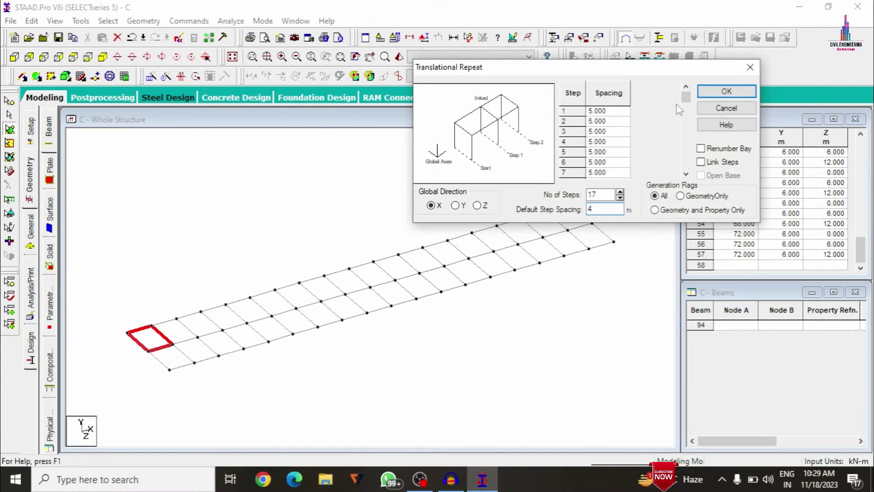
click(737, 91)
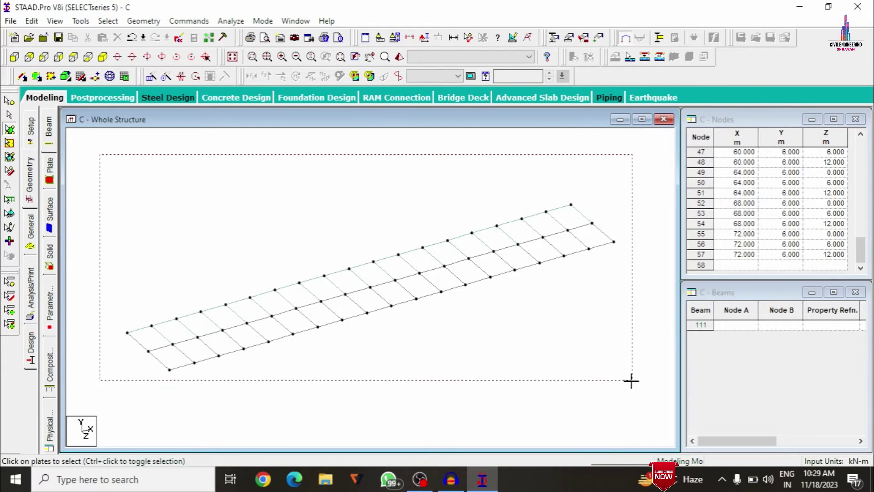
- Repeat the row of plates along Z by one step of 6 m to fill the second half of the deck
click(152, 76)
click(327, 297)
drag(450, 300, 398, 302)
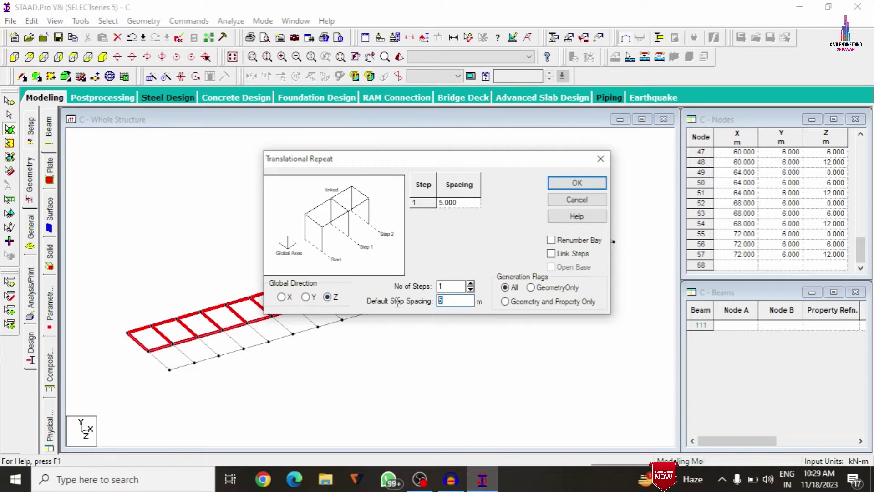
text(6)
click(577, 182)
click(514, 380)
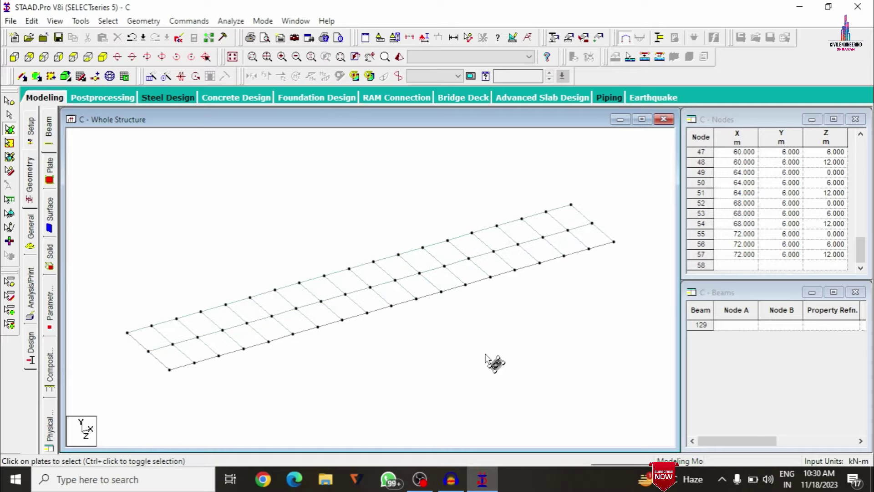
drag(95, 195, 638, 409)
click(441, 182)
- Measure the node-to-node distances across the first eight and last eight bays along the deck's Z 0 edge
click(468, 40)
click(127, 333)
click(324, 276)
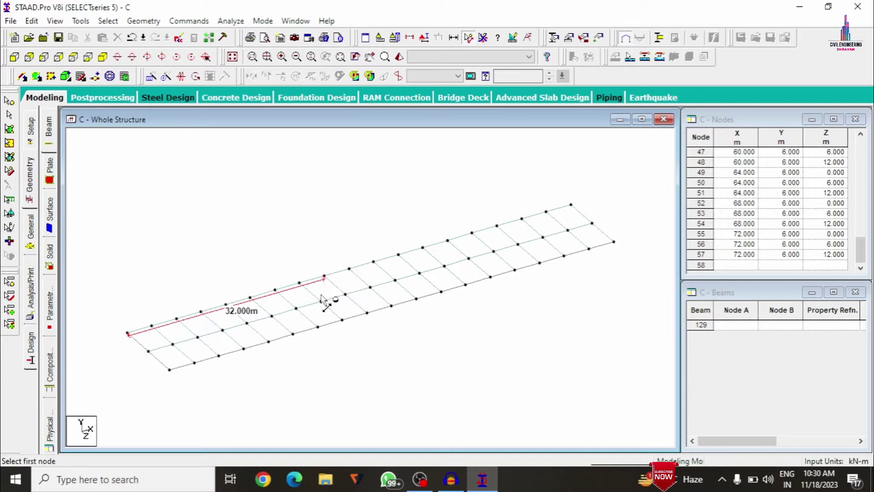
click(373, 263)
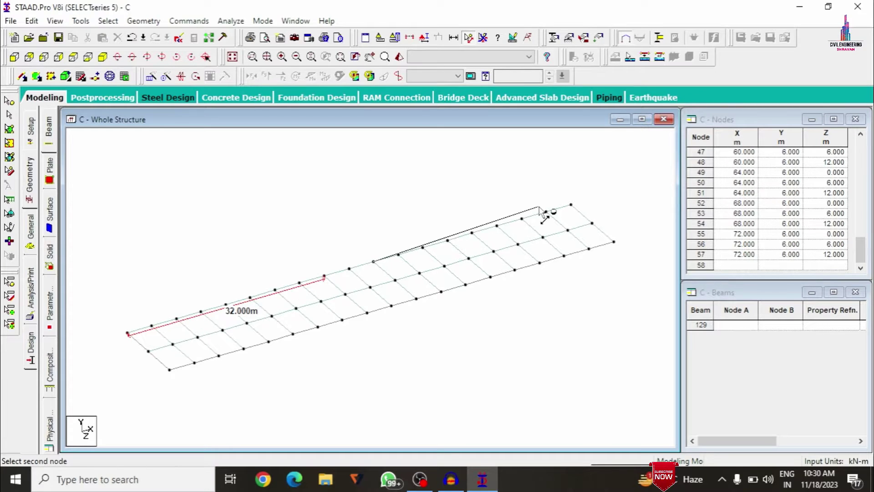
click(573, 206)
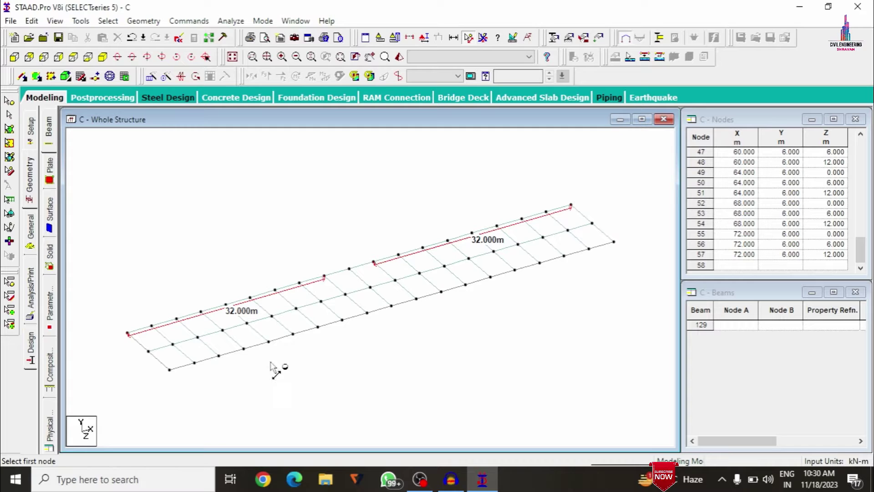
click(10, 113)
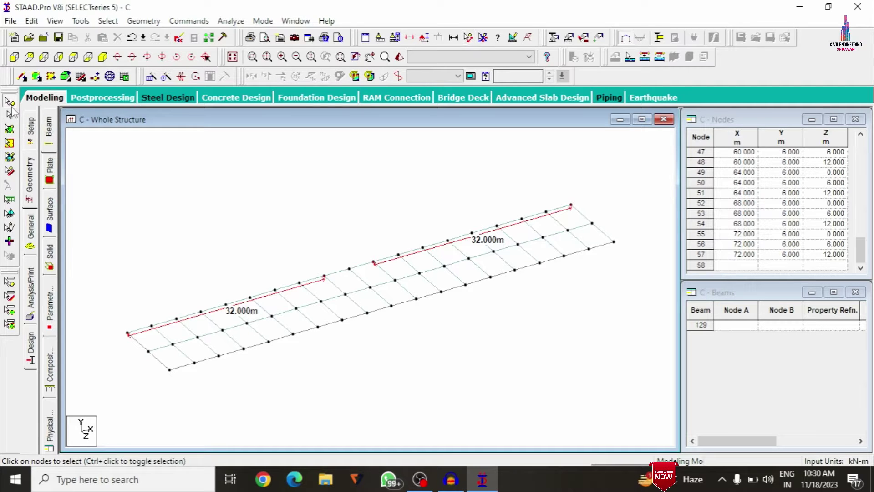
- Copy the six deck-edge nodes at X 0, 36 and 72 m on both long edges and paste them at Y -6 m
click(129, 334)
ctrl+click(169, 370)
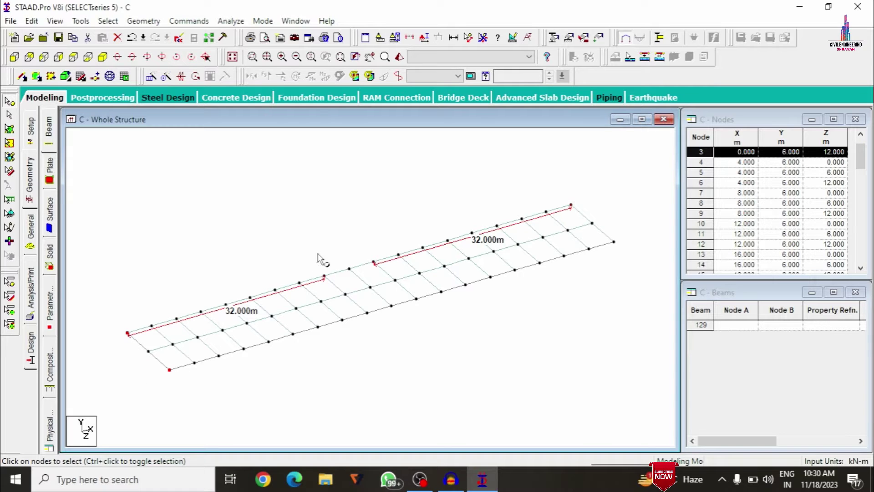
ctrl+click(350, 269)
ctrl+click(392, 306)
ctrl+click(570, 205)
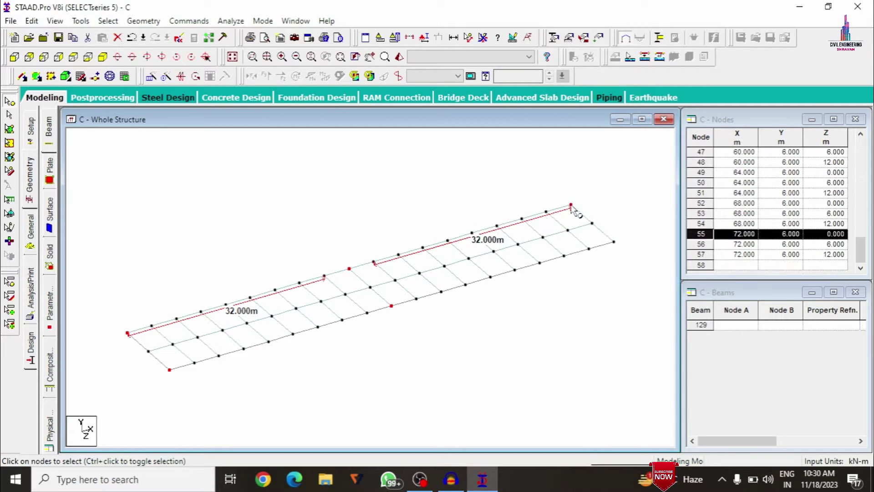
ctrl+click(614, 242)
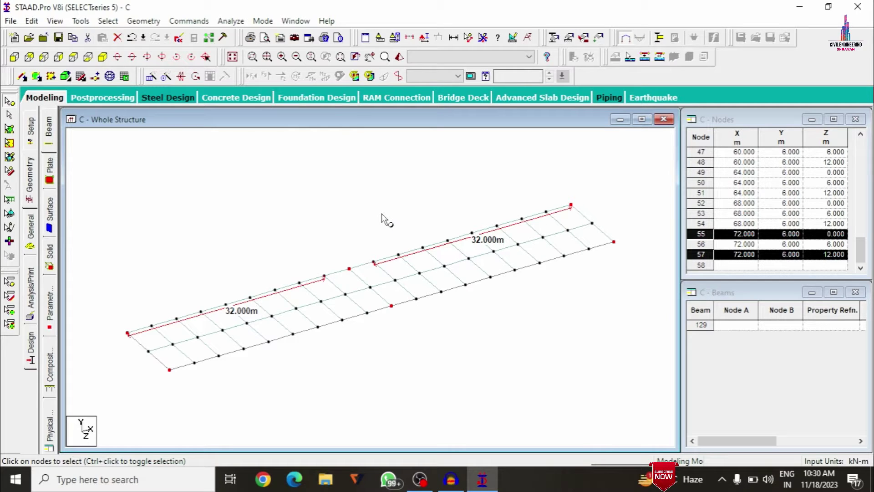
right_click(203, 183)
click(228, 201)
right_click(216, 154)
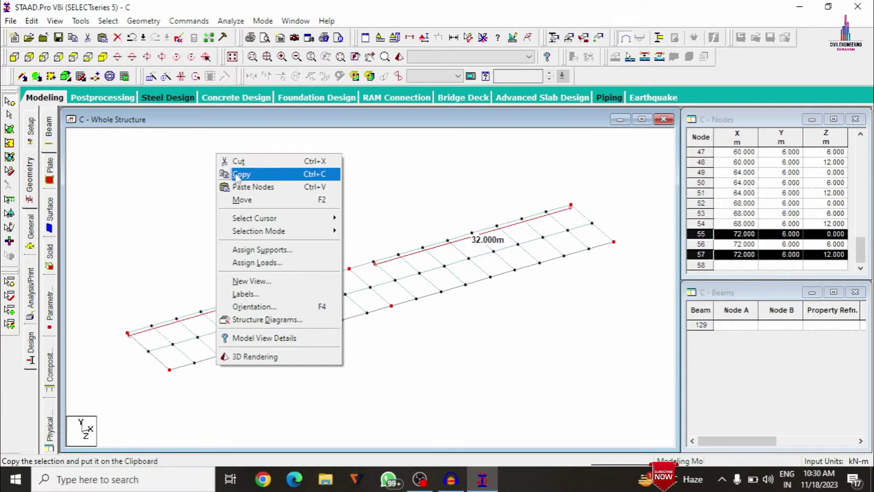
click(246, 187)
double_click(369, 264)
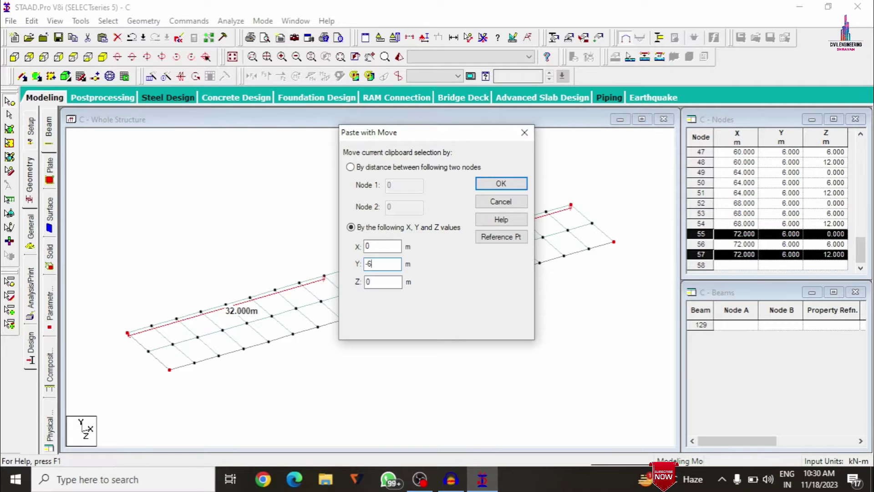
text(-6)
key(Return)
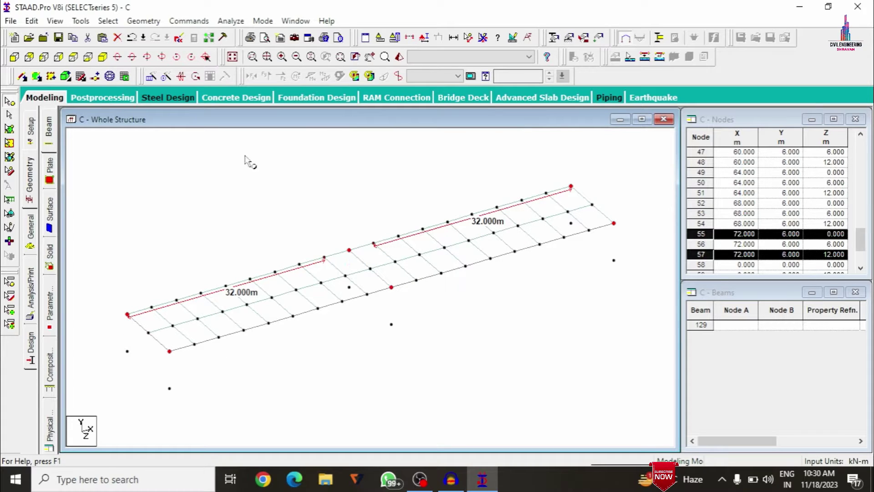
- Connect the pasted base nodes to the deck-edge nodes above them with column beams along the Y axis
click(15, 58)
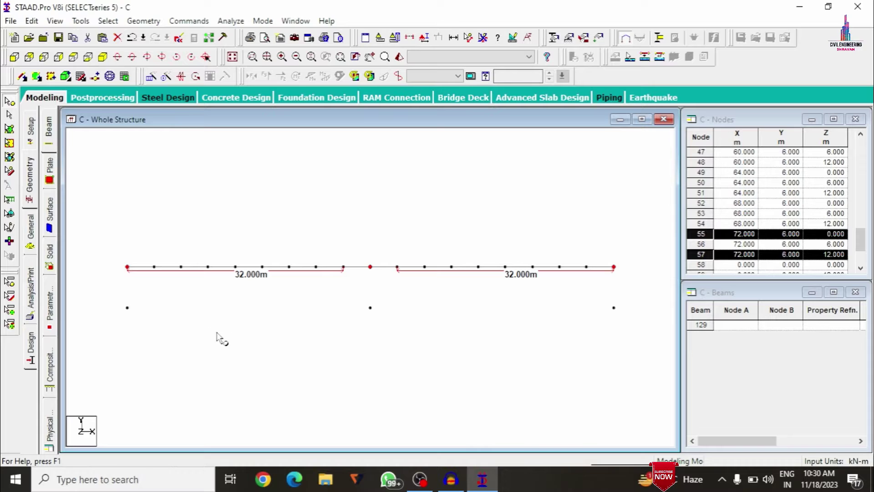
drag(93, 291, 629, 329)
click(103, 57)
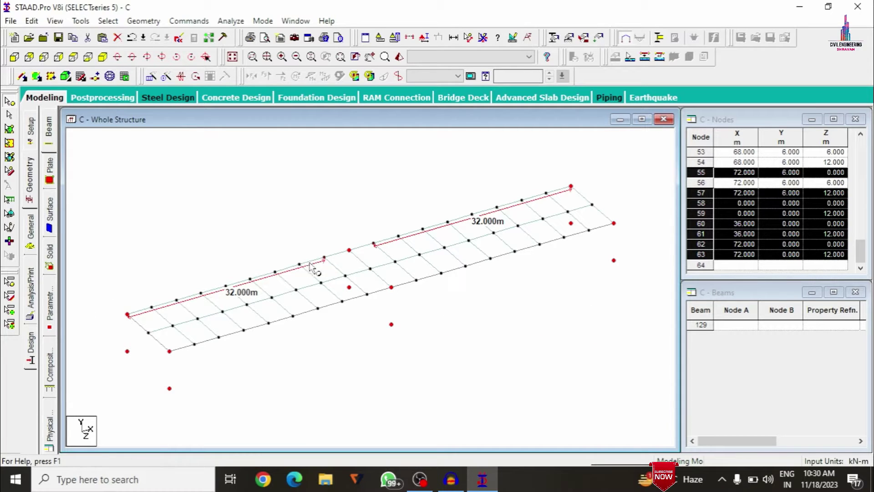
click(143, 21)
mouse_move(169, 145)
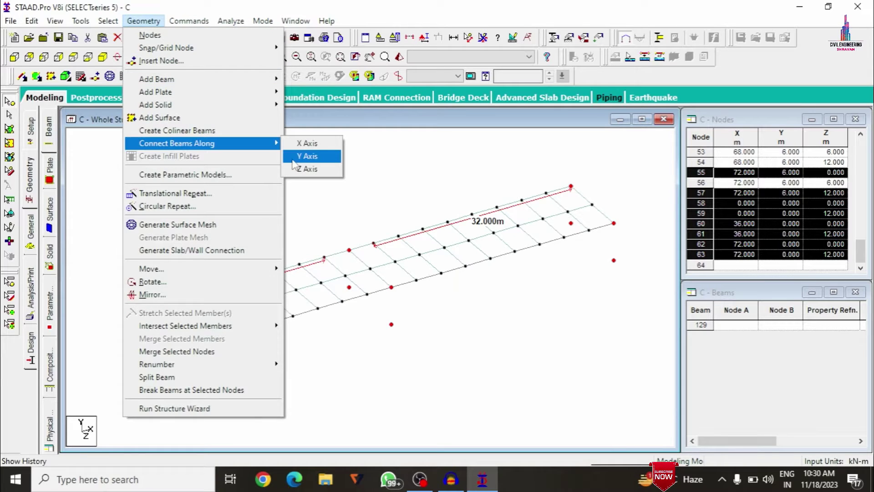
click(302, 156)
click(482, 269)
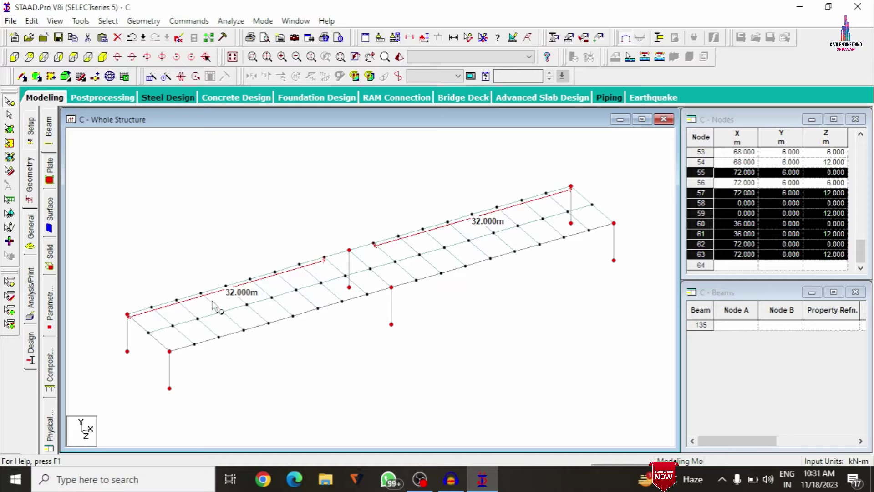
- Copy the deck-edge nodes at X 16 and X 56 m on both long edges and paste them with a Y offset of 12 m
click(269, 323)
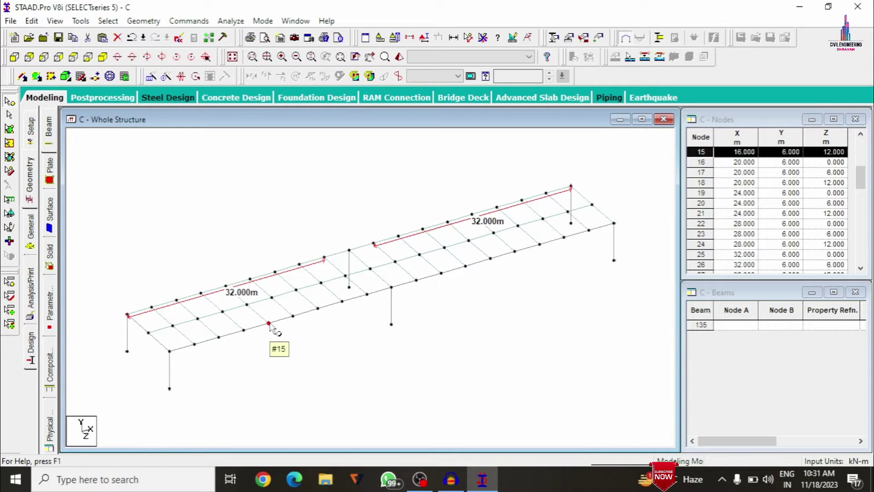
ctrl+click(226, 287)
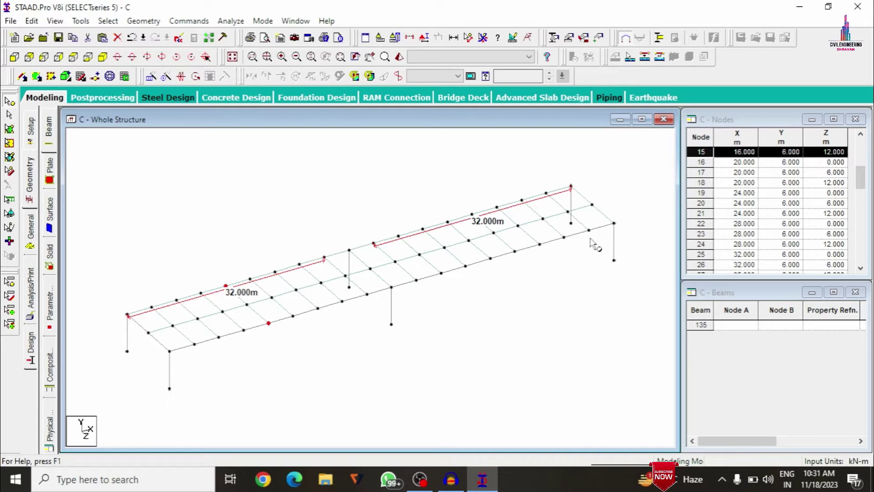
ctrl+click(515, 251)
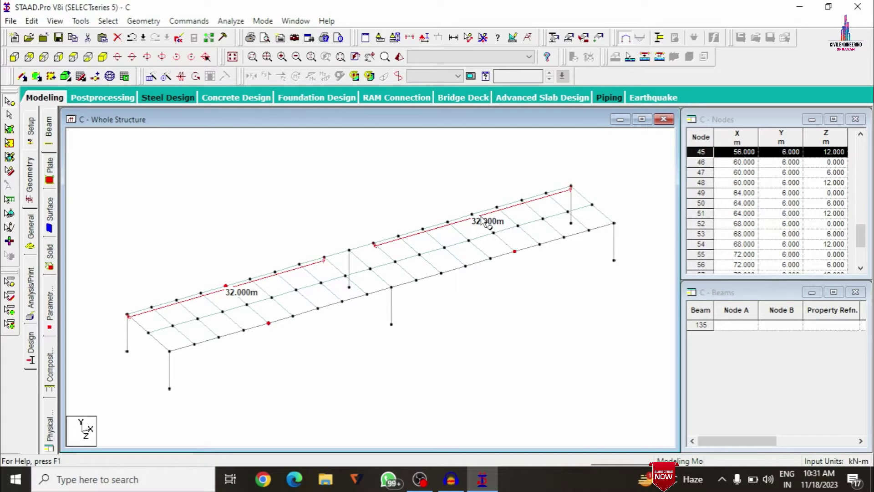
right_click(185, 159)
click(209, 177)
right_click(199, 160)
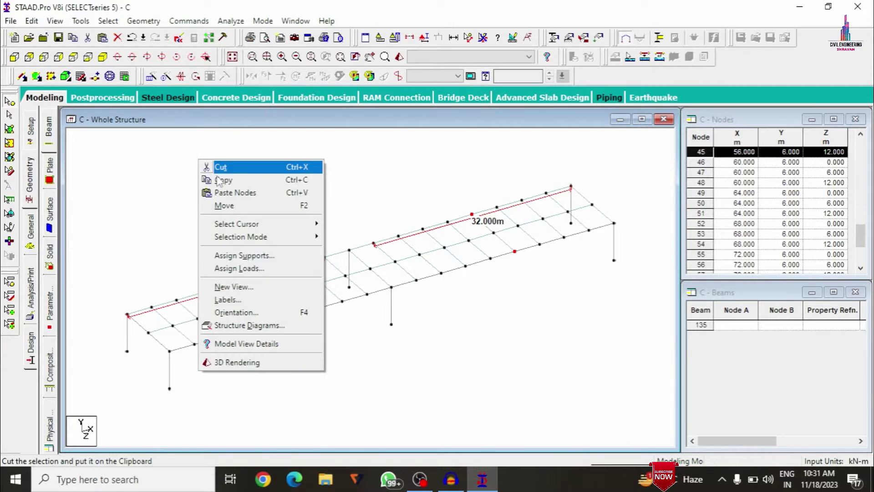
click(234, 192)
key(Tab)
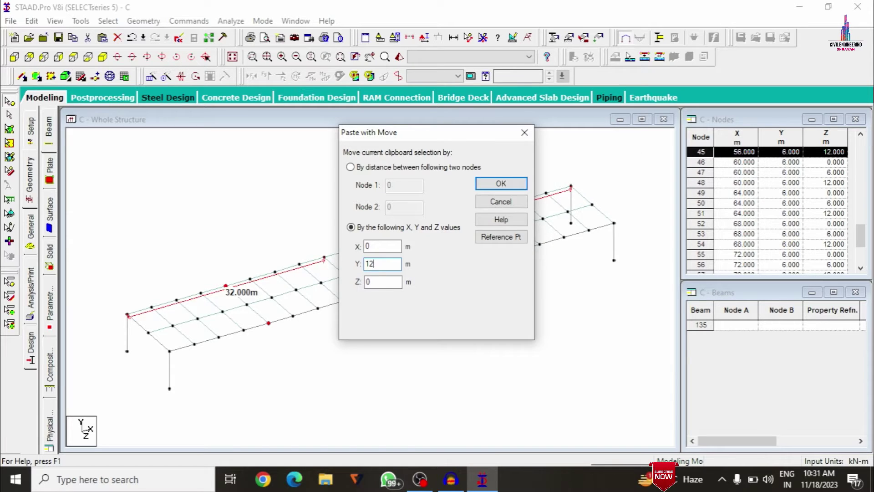
key(Return)
- Repeat the four raised tower nodes along Y in 3 steps with 1 m spacing
click(28, 58)
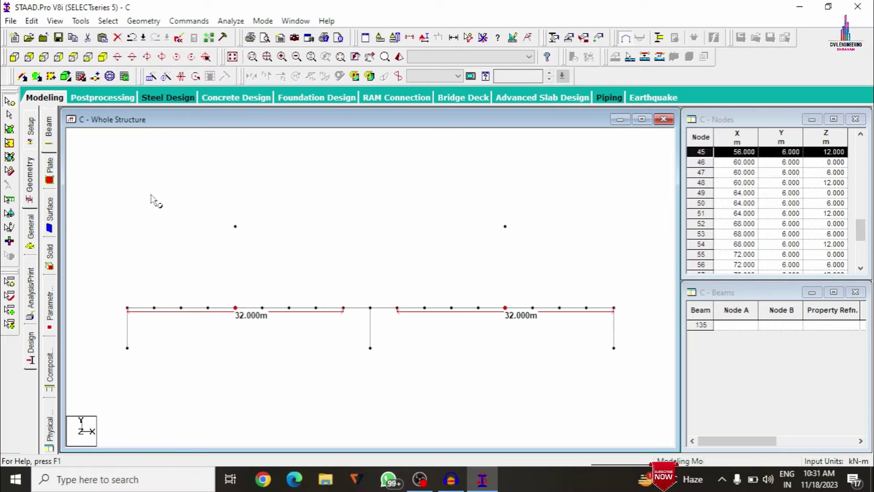
drag(193, 204, 512, 249)
right_click(336, 165)
click(348, 185)
right_click(344, 164)
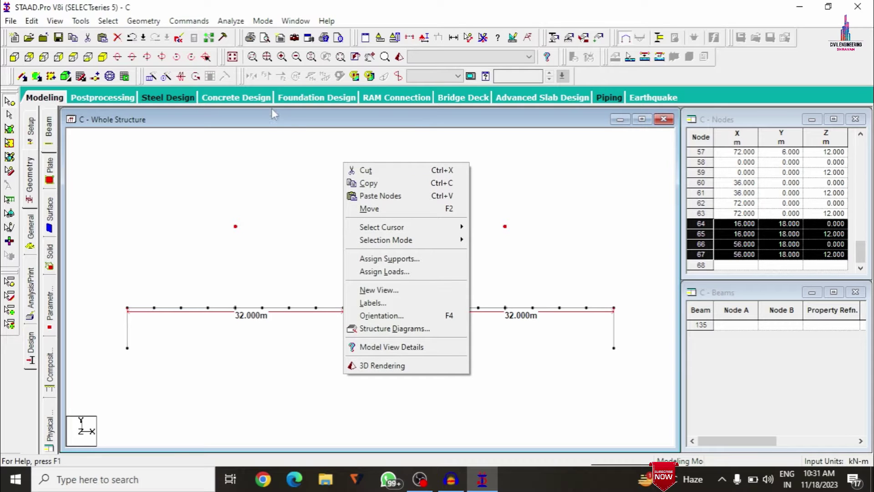
click(150, 77)
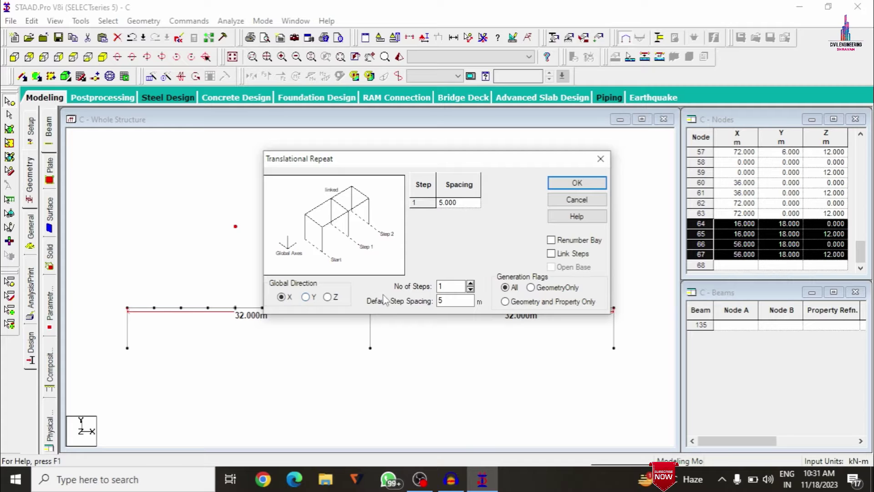
key(shift+Tab)
text(3)
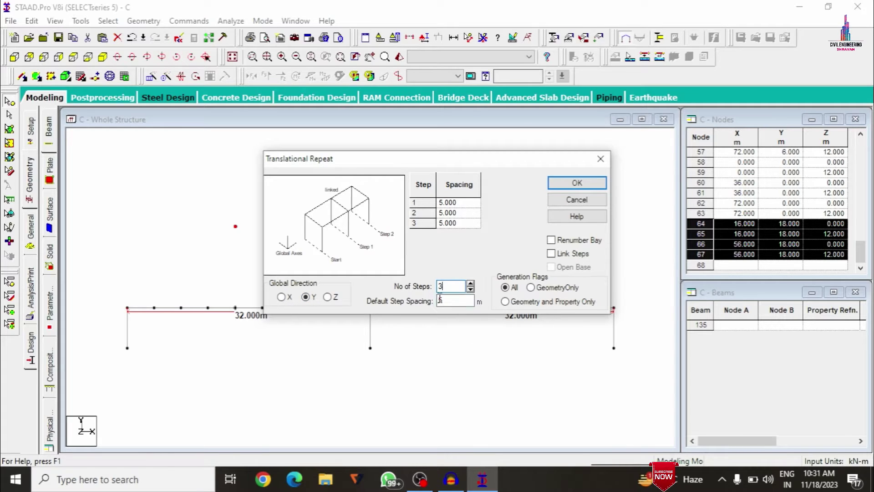
click(572, 185)
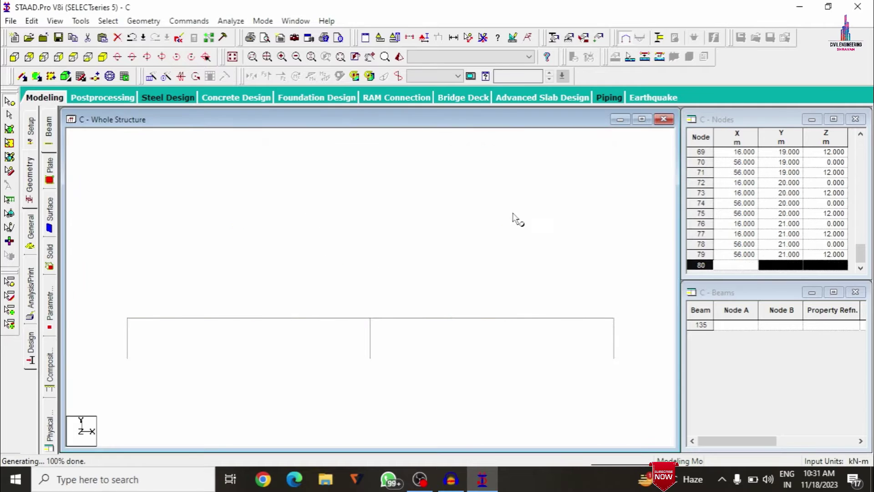
- Draw fanned cable beams from the four tower nodes at X 16, Z 12 to the nine deck-edge nodes from X 0 to X 32
click(101, 60)
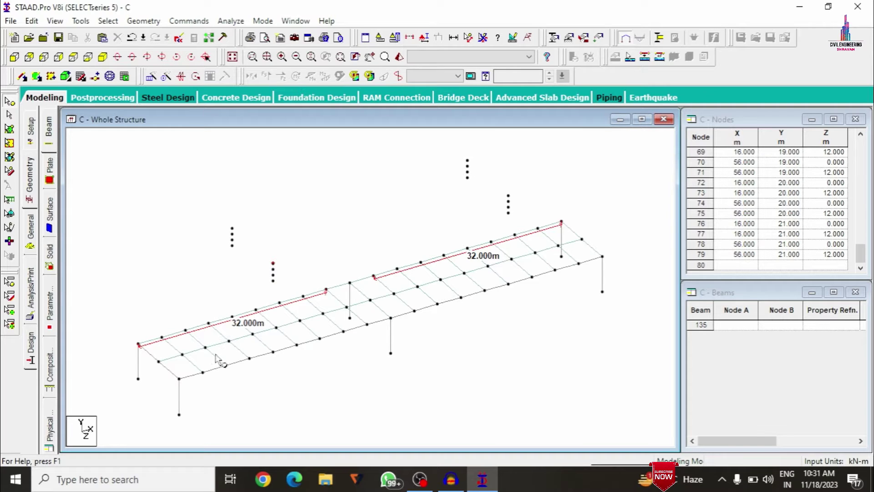
click(22, 76)
drag(273, 264, 179, 378)
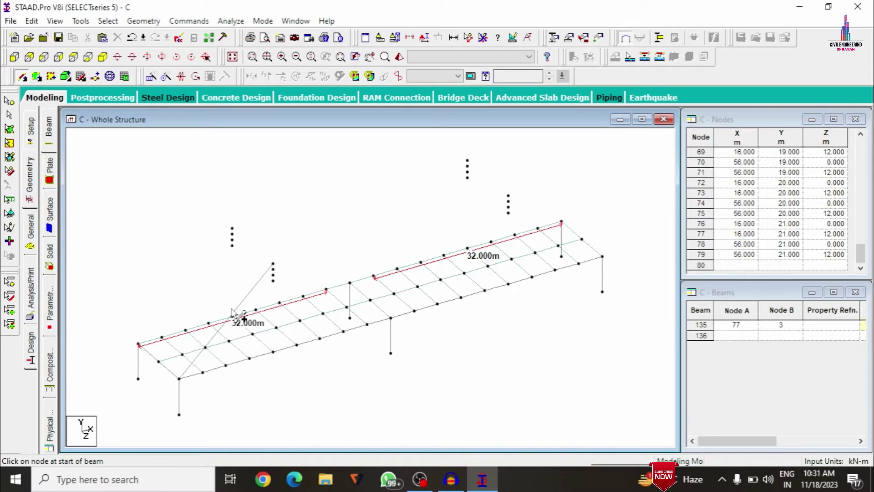
drag(274, 269, 202, 372)
drag(273, 274, 225, 364)
mouse_move(273, 280)
mouse_down()
mouse_move(268, 324)
mouse_move(250, 358)
mouse_move(275, 287)
mouse_move(273, 352)
mouse_up()
mouse_move(275, 283)
mouse_down()
mouse_move(313, 335)
mouse_move(296, 345)
mouse_up()
mouse_move(276, 279)
mouse_down()
mouse_move(328, 312)
mouse_move(320, 338)
mouse_up()
drag(273, 271, 343, 336)
click(434, 266)
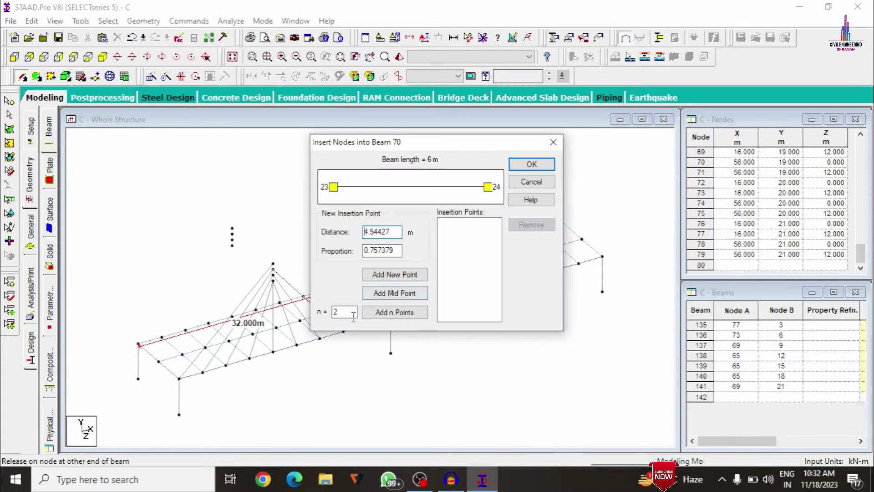
click(524, 163)
drag(356, 360, 345, 332)
drag(273, 264, 368, 324)
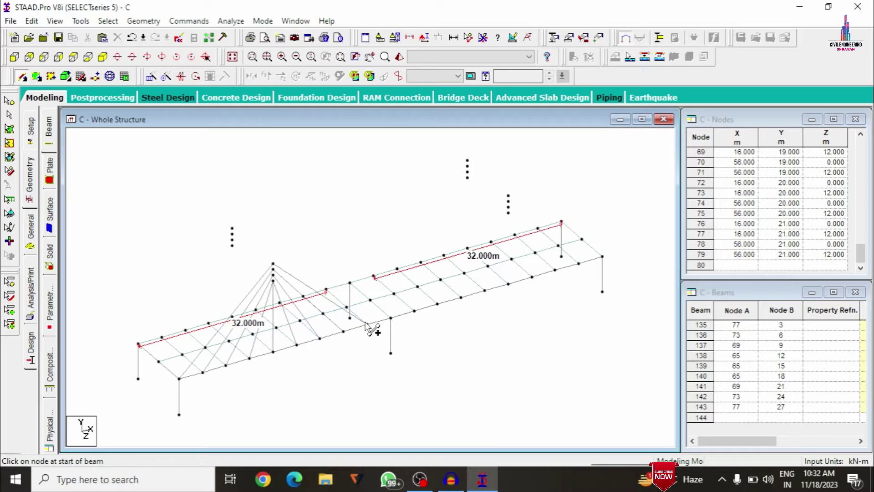
- Draw the matching fan of cable beams from the tower nodes at X 16, Z 0 to the deck's Z 0 edge
drag(232, 228, 139, 346)
drag(232, 233, 162, 337)
drag(232, 240, 206, 321)
drag(232, 247, 232, 315)
drag(233, 249, 326, 290)
- Draw the fans of cable beams from both towers at X 56 to the deck-edge nodes from X 40 to X 72
drag(467, 178, 444, 255)
drag(467, 178, 491, 241)
drag(467, 162, 562, 221)
drag(508, 200, 602, 257)
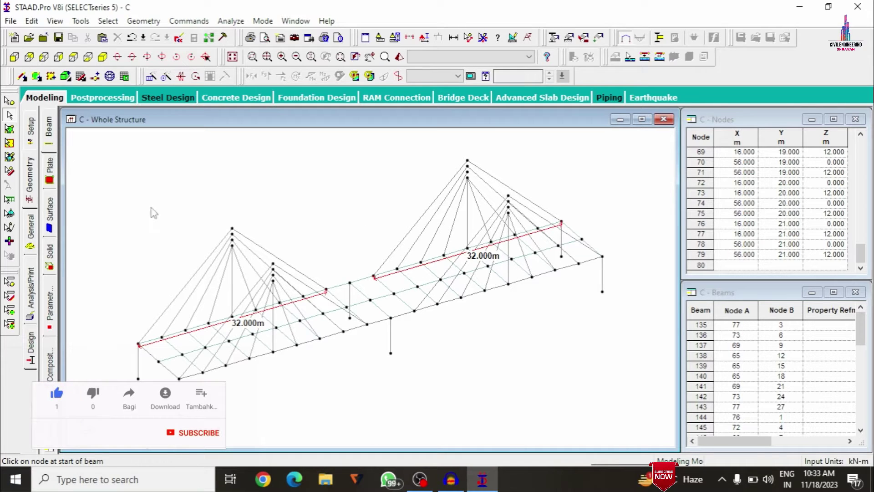
click(10, 112)
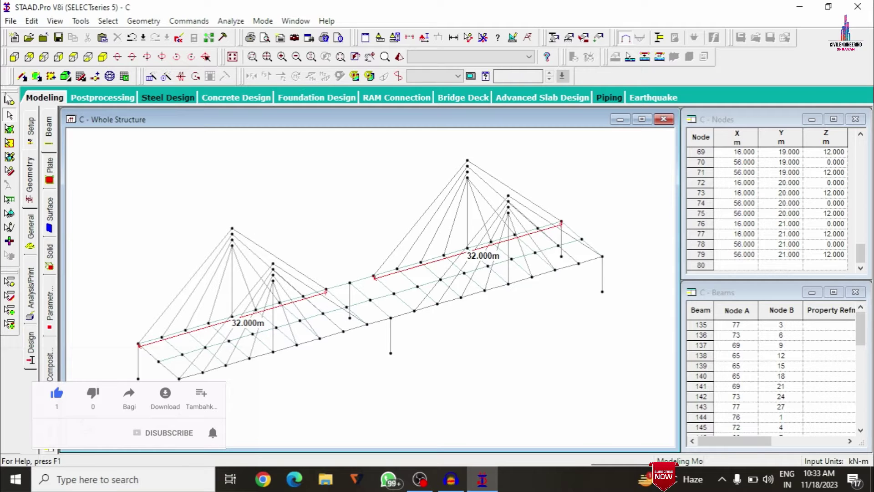
- Connect the highest and lowest tower nodes at X 16 and X 56 across the deck with beams along the Z axis
click(9, 99)
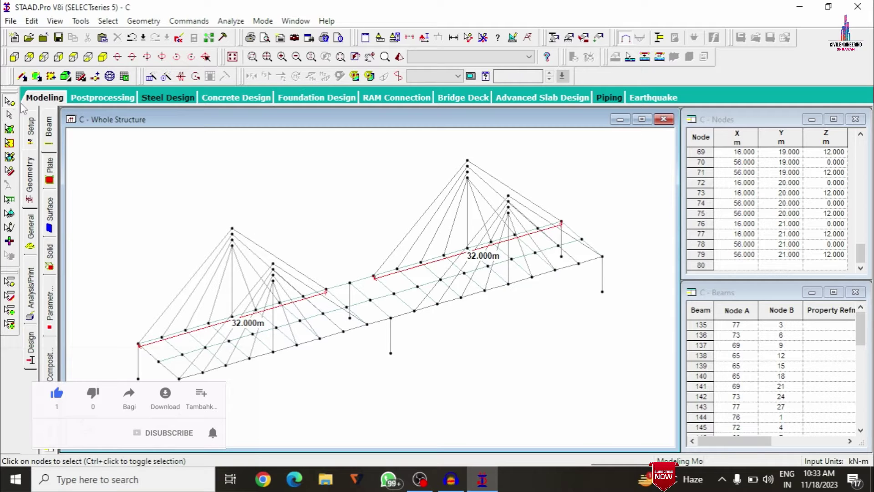
click(15, 57)
drag(226, 206, 256, 226)
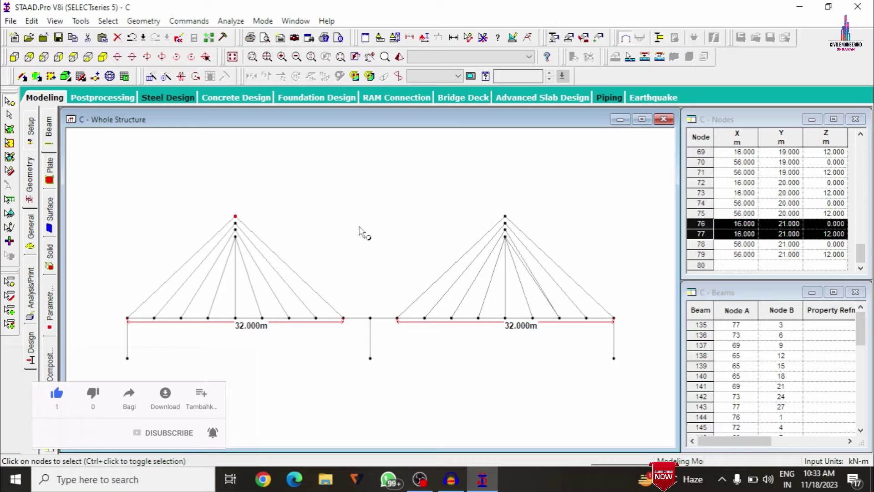
ctrl+drag(479, 201, 531, 230)
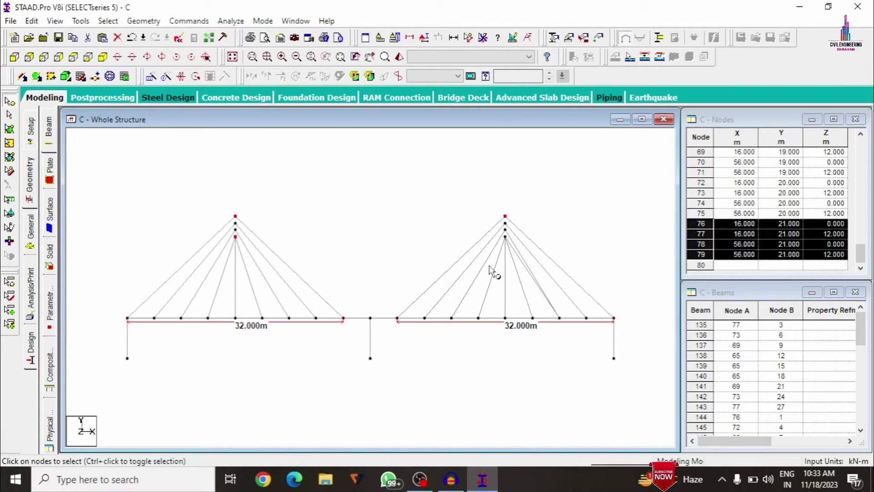
ctrl+drag(519, 244, 521, 242)
click(104, 57)
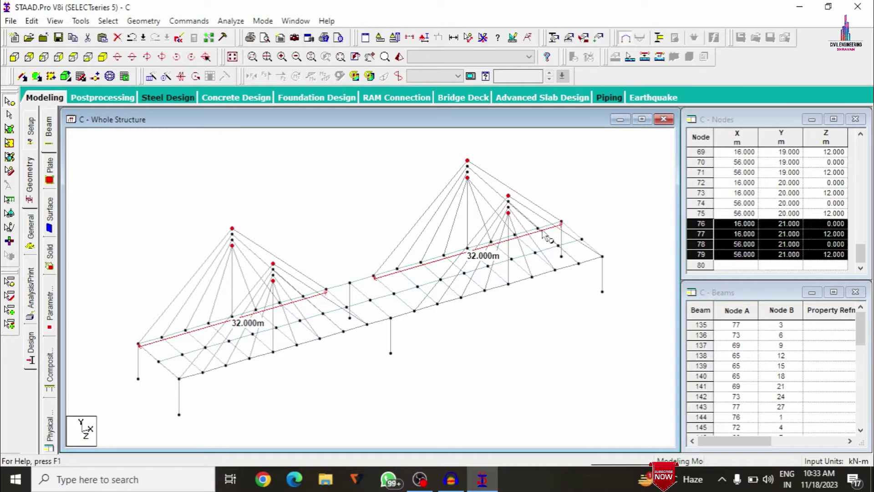
click(143, 21)
mouse_move(177, 143)
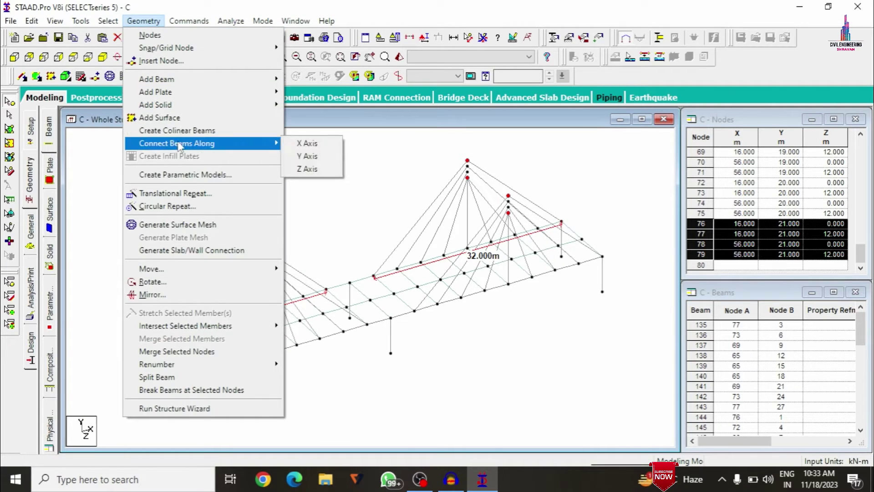
click(308, 169)
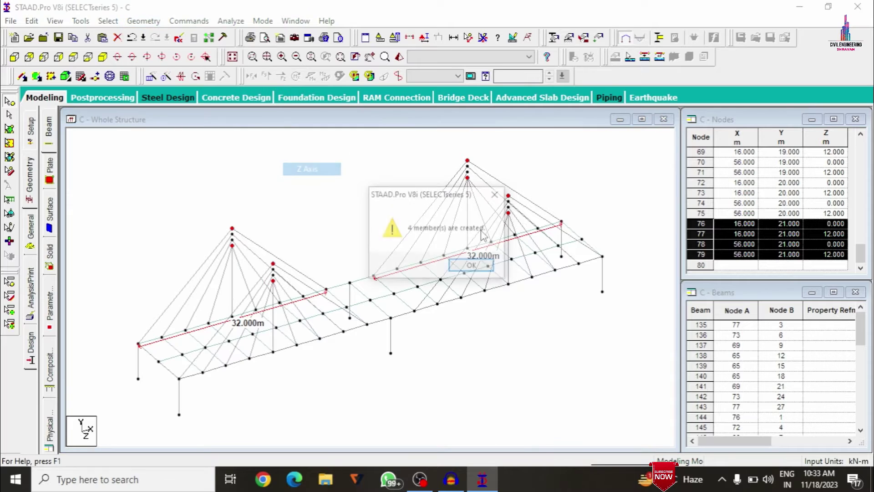
click(471, 266)
- Connect all the tower nodes between Y 18 and Y 21 m vertically with beams along the Y axis
click(14, 56)
drag(205, 174, 552, 252)
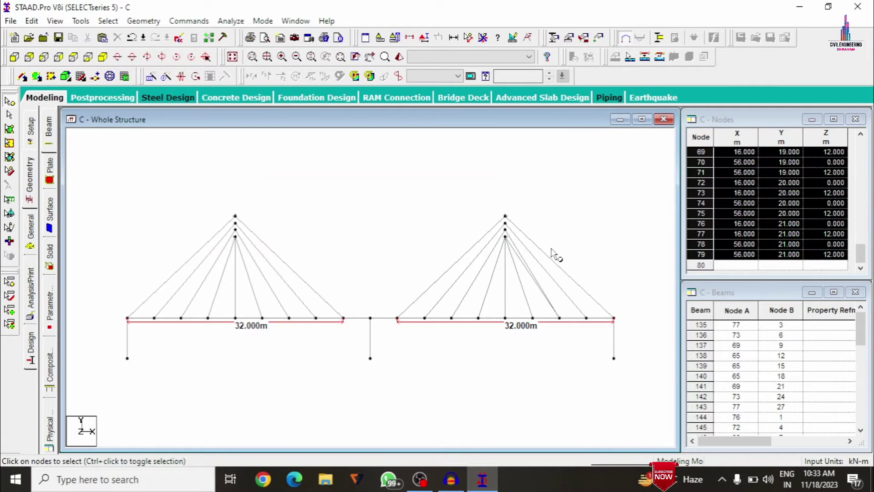
click(143, 21)
mouse_move(191, 143)
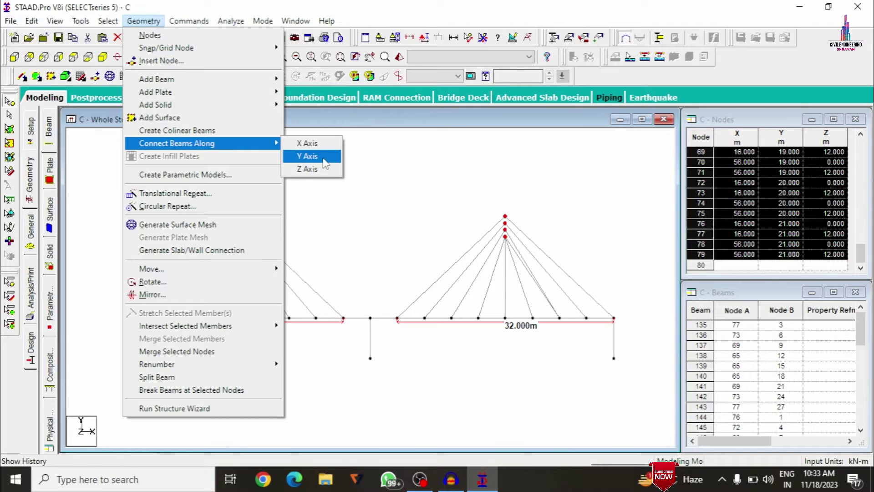
click(305, 156)
click(469, 270)
click(337, 247)
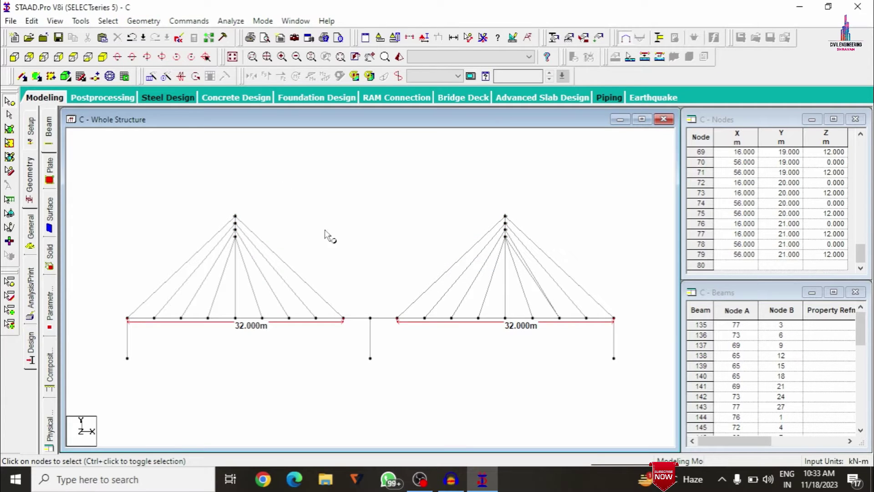
- Insert a node at a distance of 4 m on each of the six supporting columns below the deck
click(103, 56)
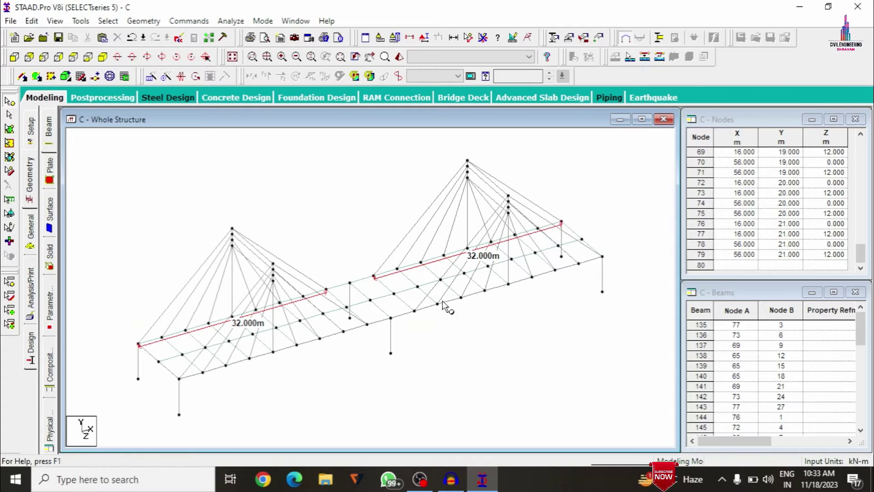
click(14, 57)
click(128, 347)
ctrl+click(372, 339)
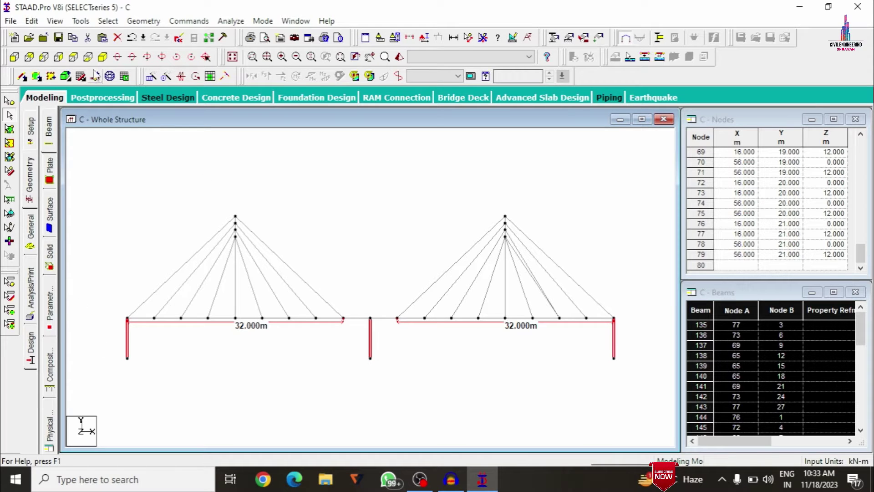
click(66, 77)
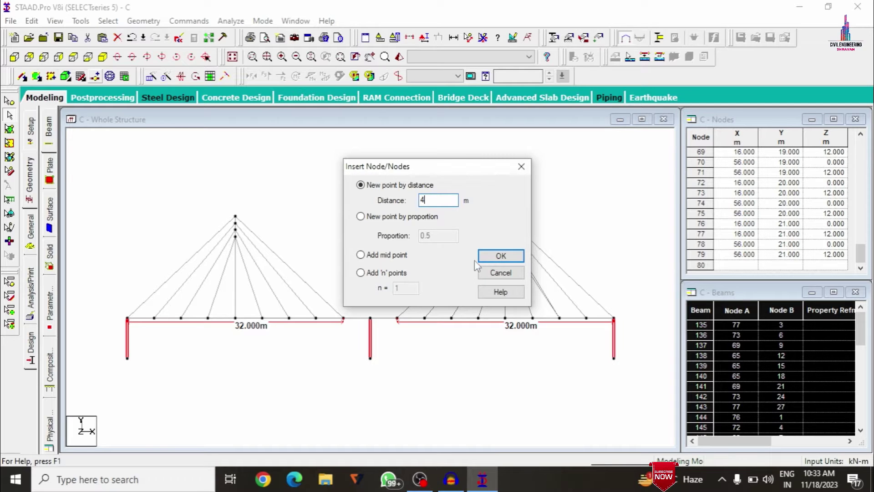
text(4)
click(500, 256)
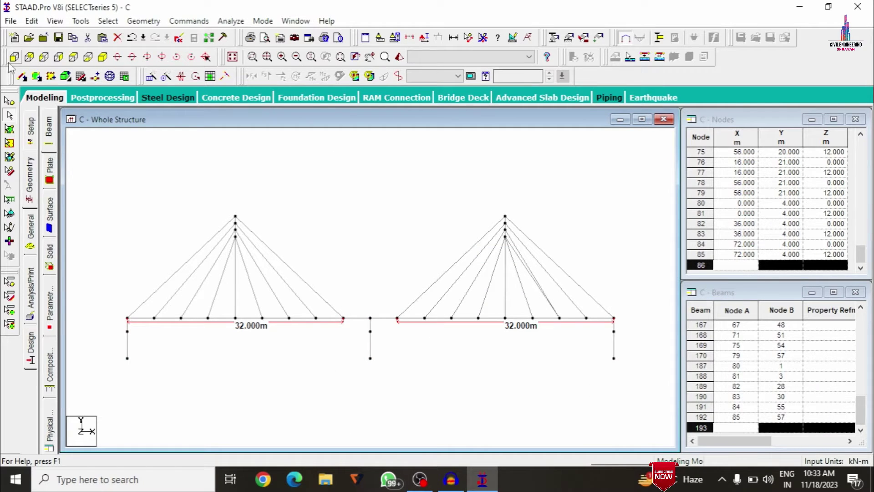
- Connect the column nodes at Y 4 m across the bridge with beams along the Z axis
click(10, 101)
drag(122, 325, 630, 335)
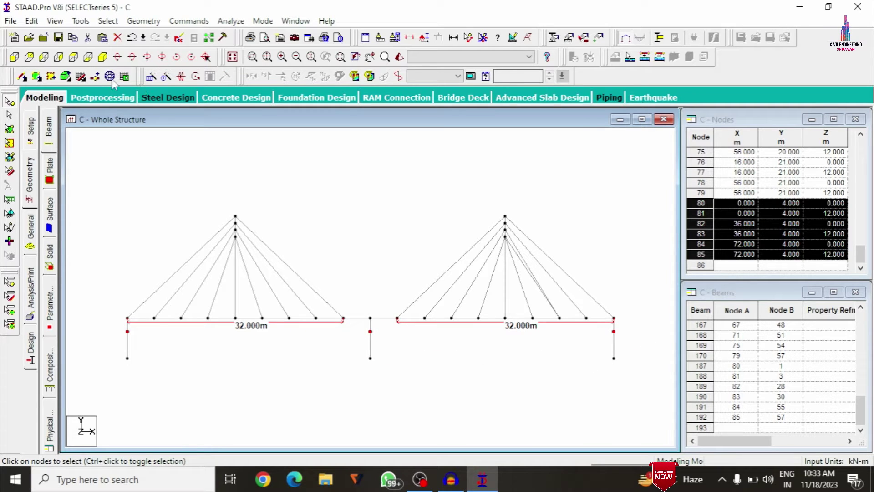
click(103, 57)
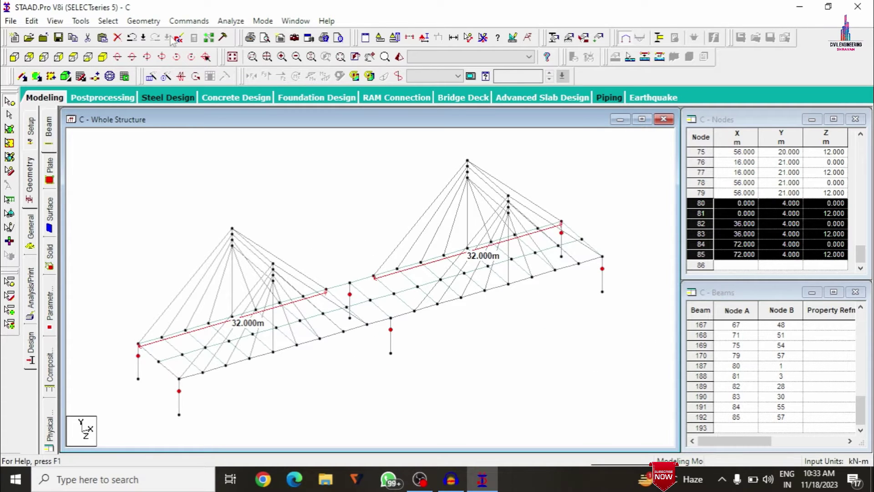
click(143, 21)
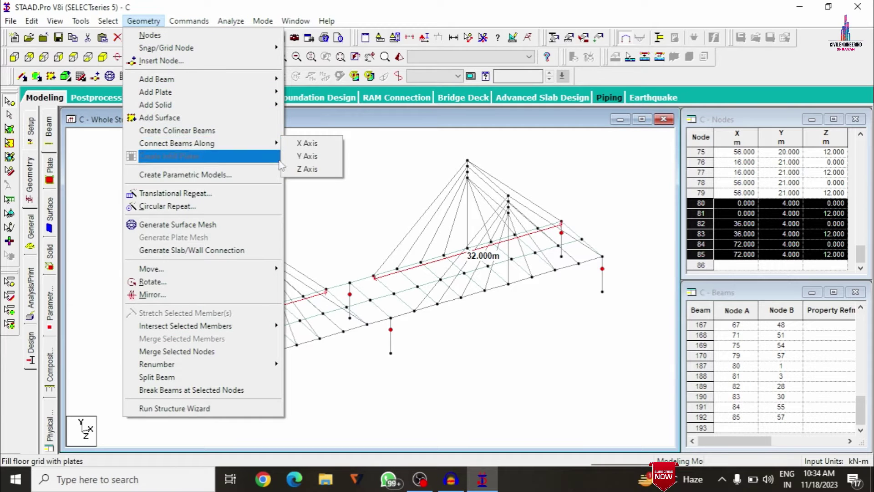
click(307, 169)
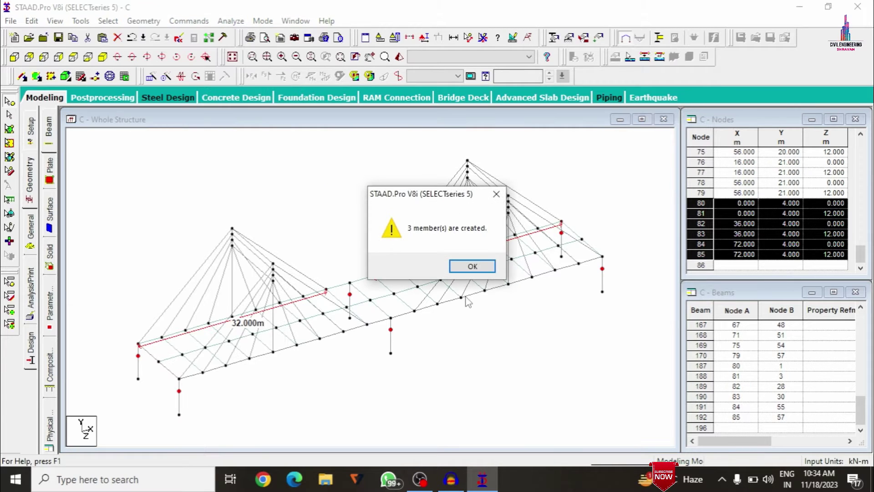
click(472, 267)
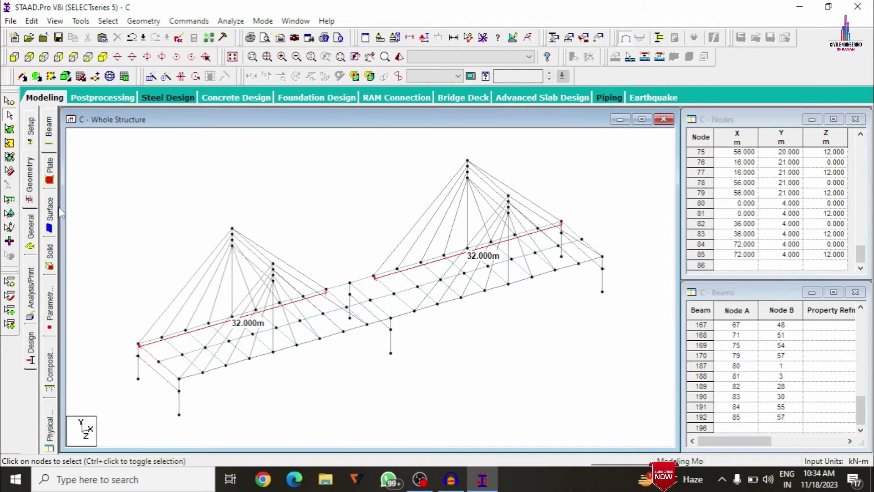
- Define a circular concrete section property with a YD of 1.5 m
click(30, 242)
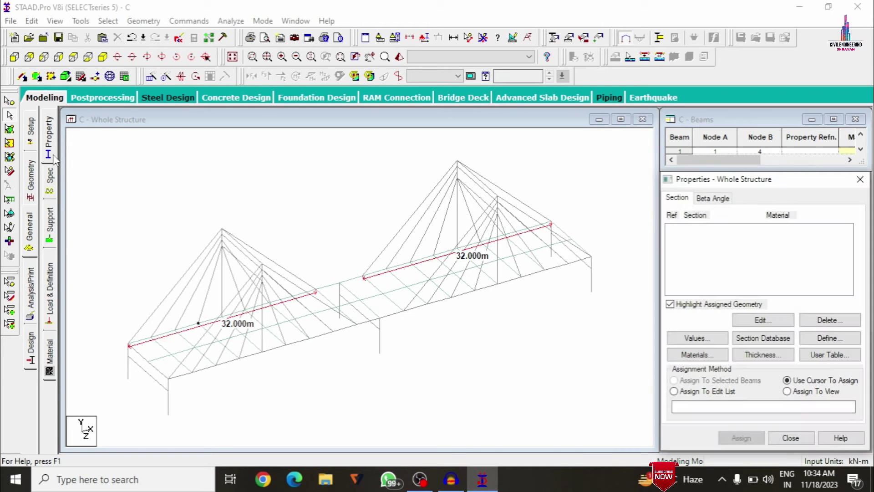
click(822, 337)
click(484, 205)
drag(485, 205, 468, 209)
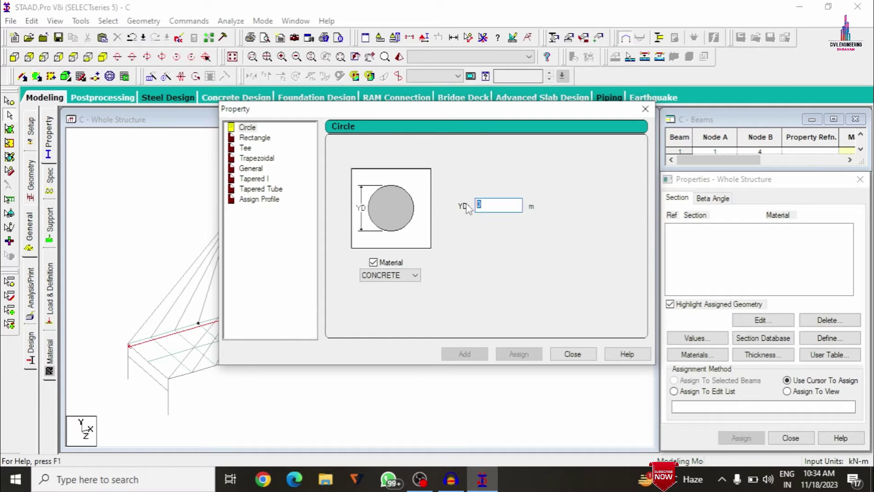
text(1.5)
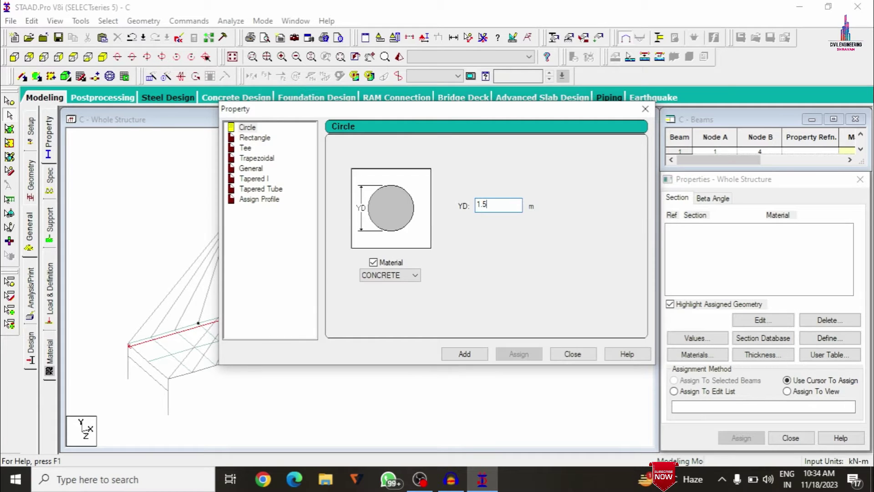
key(Return)
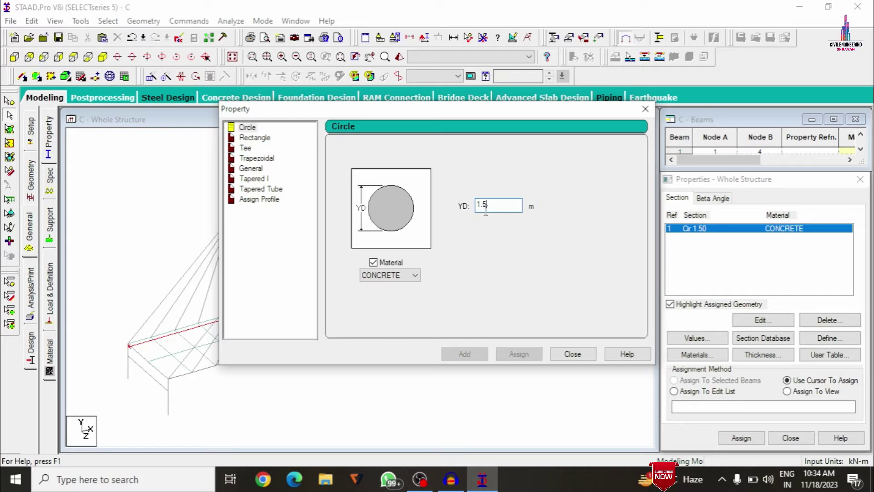
- Define a rectangular concrete section property with YD 0.5 m and ZD 0.5 m
click(251, 138)
click(503, 196)
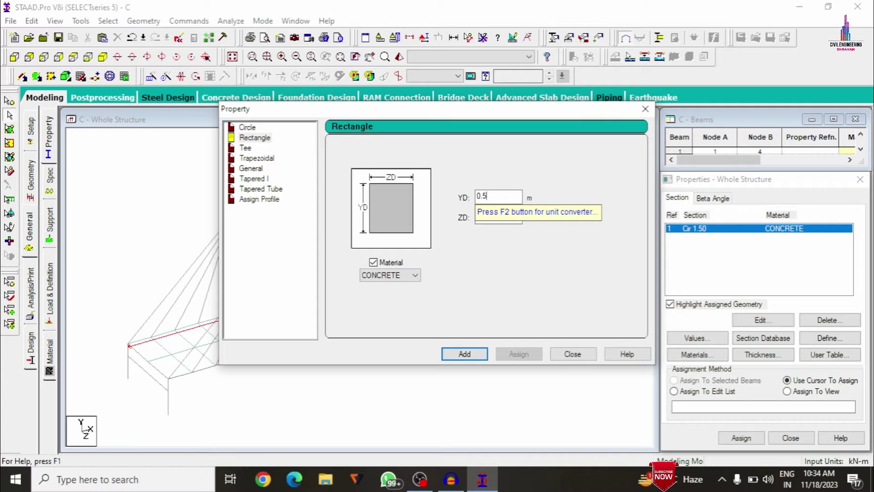
key(Tab)
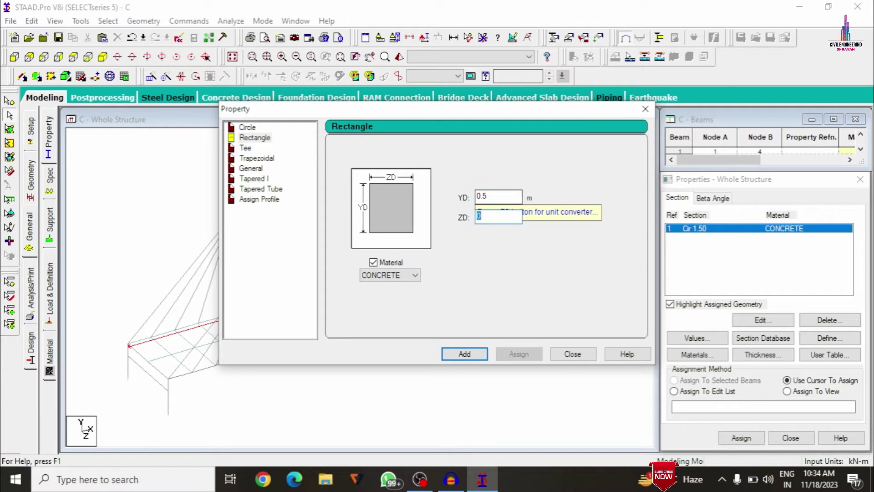
text(0.5)
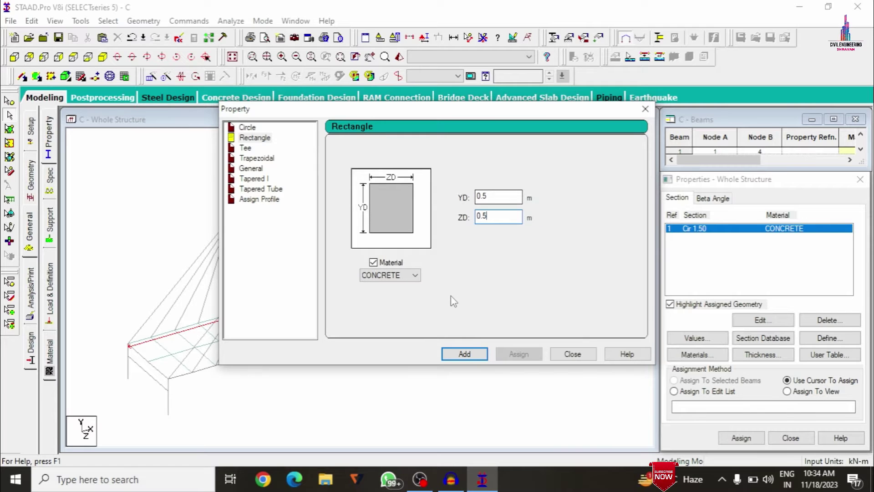
click(464, 354)
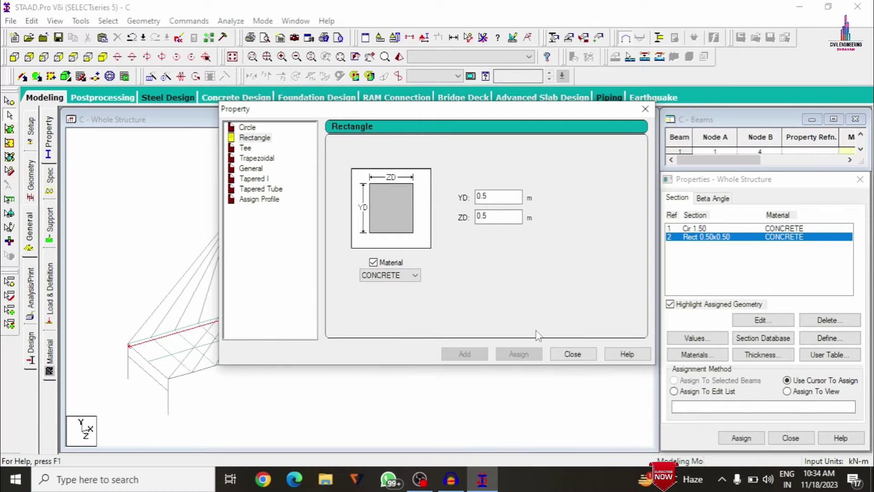
click(573, 354)
- Define a concrete plate element thickness of 0.25 m at all four nodes
click(762, 354)
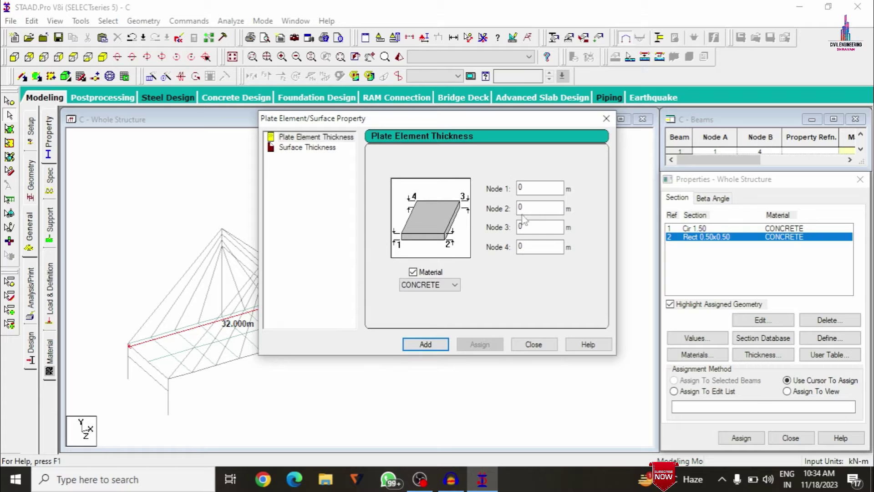
click(535, 187)
text(2)
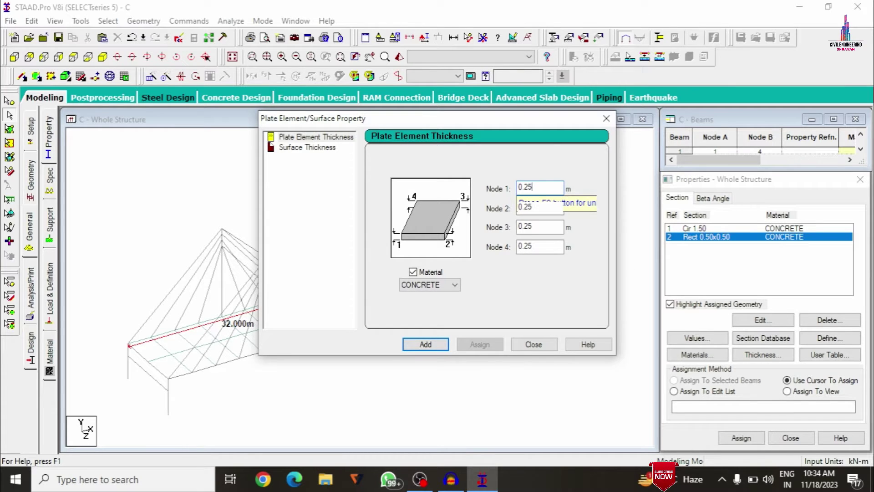
text(5)
key(Return)
click(534, 344)
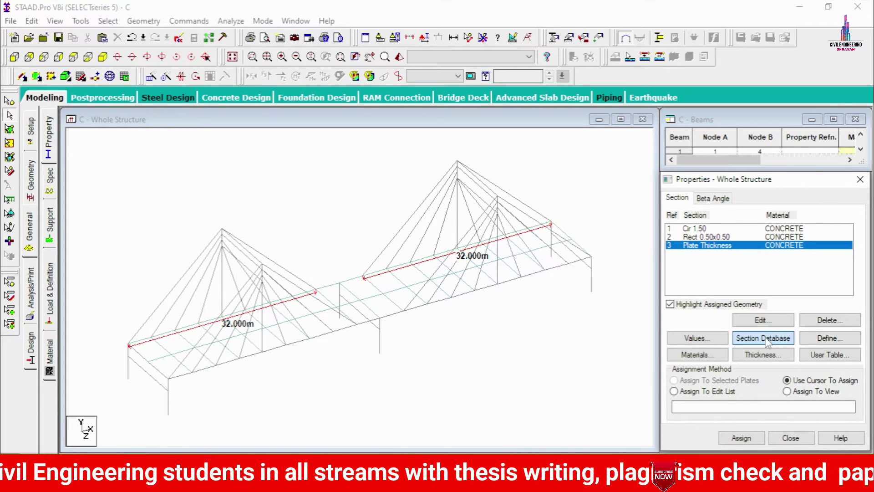
- Add the Indian steel angle ISA150x150x20 as a single section from the section database
click(746, 339)
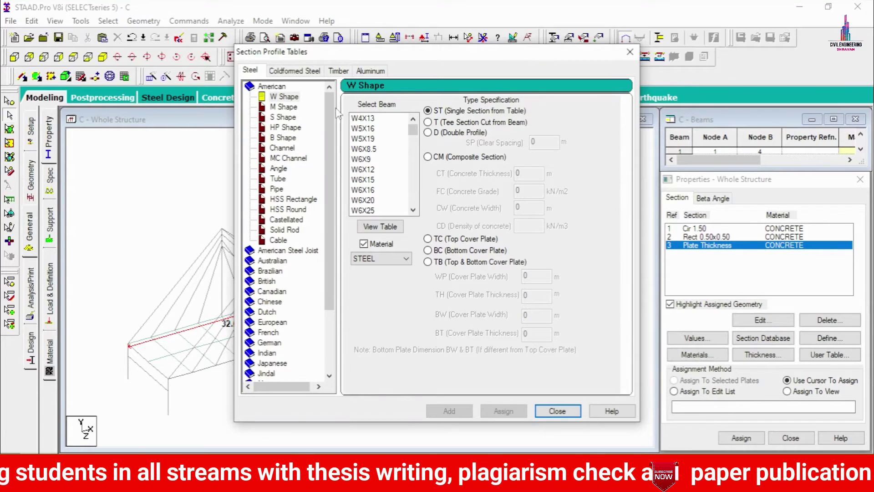
double_click(258, 86)
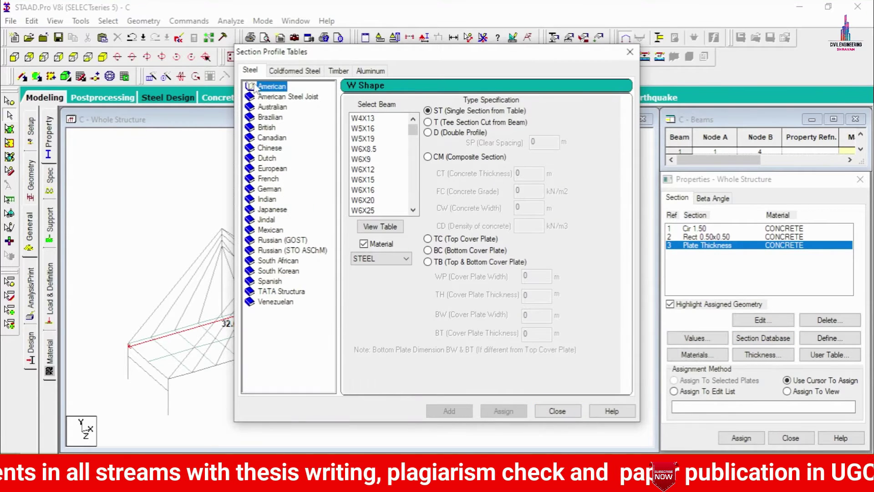
double_click(265, 200)
click(278, 271)
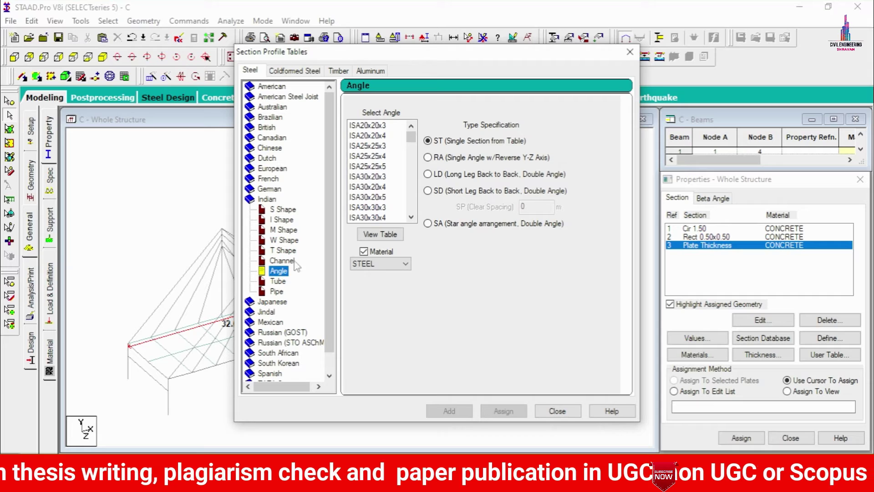
drag(411, 137, 411, 226)
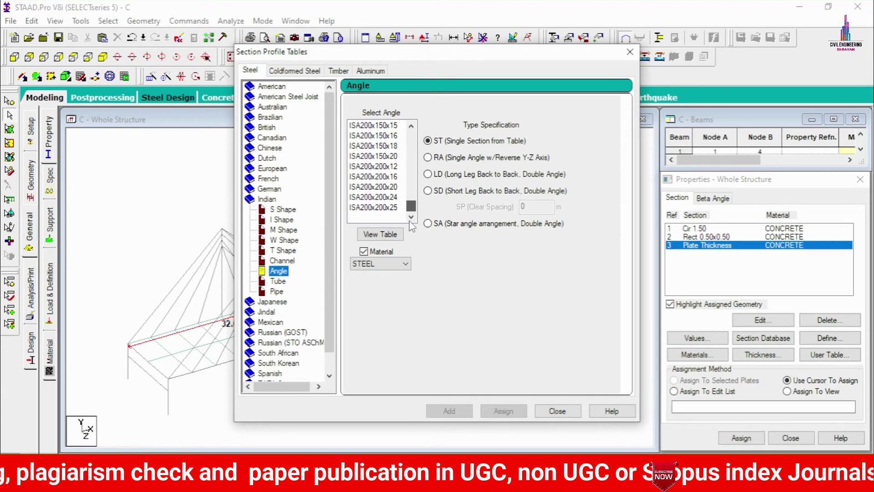
scroll(413, 208, up, 3)
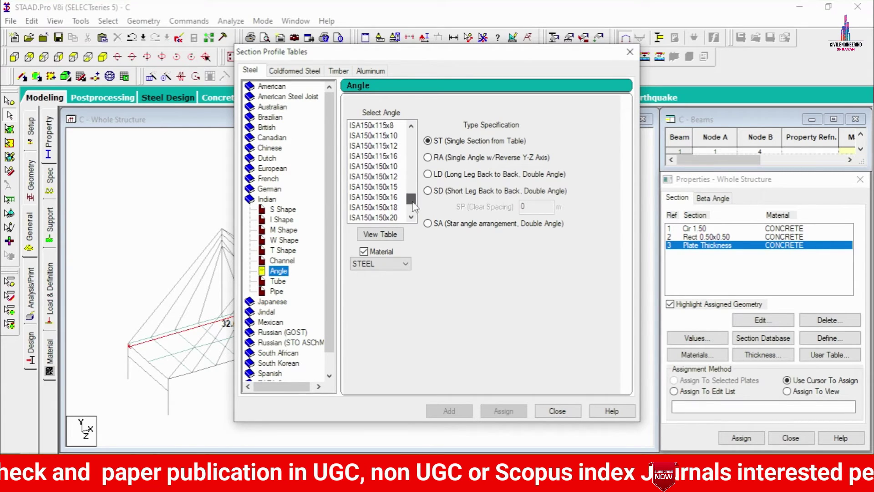
scroll(413, 210, down, 3)
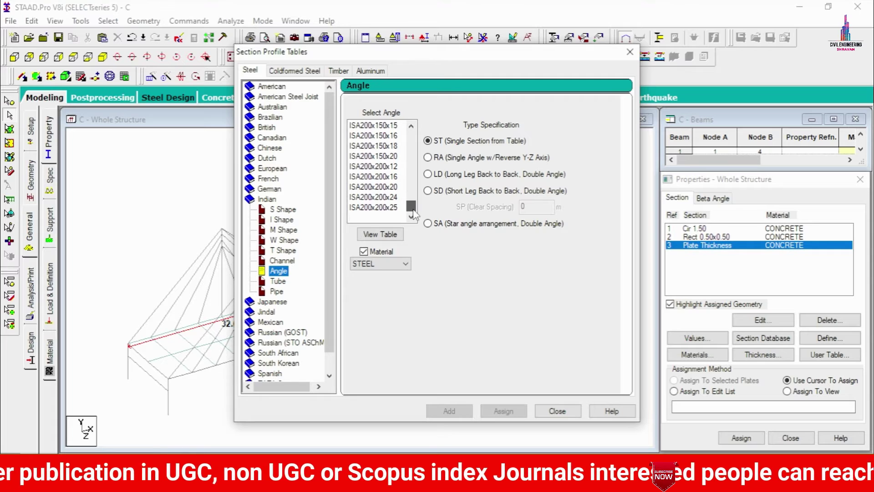
click(388, 155)
scroll(388, 157, up, 1)
scroll(387, 157, up, 3)
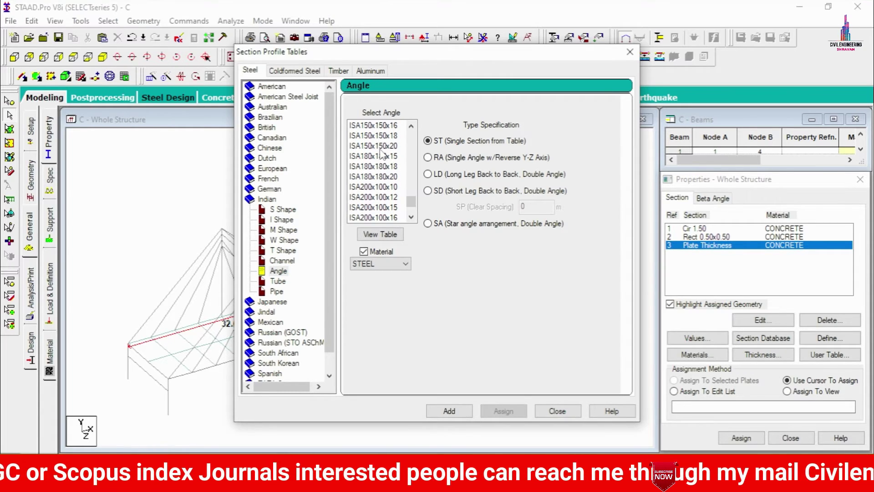
click(377, 145)
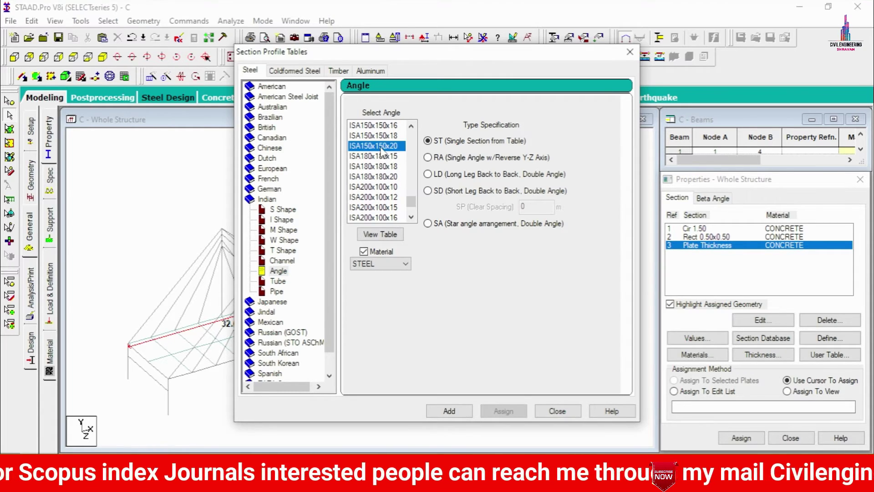
click(449, 411)
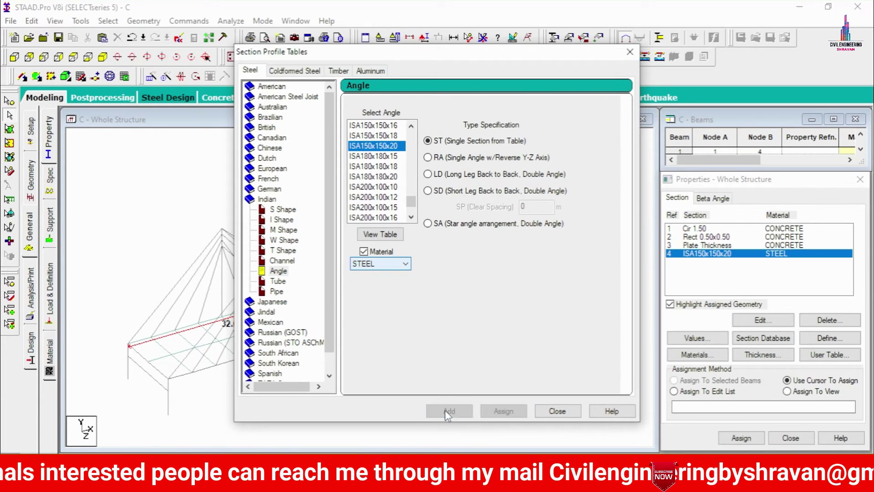
click(554, 412)
- Assign the Cir 1.50 concrete section to all column members at both ends and the middle of the bridge
click(724, 228)
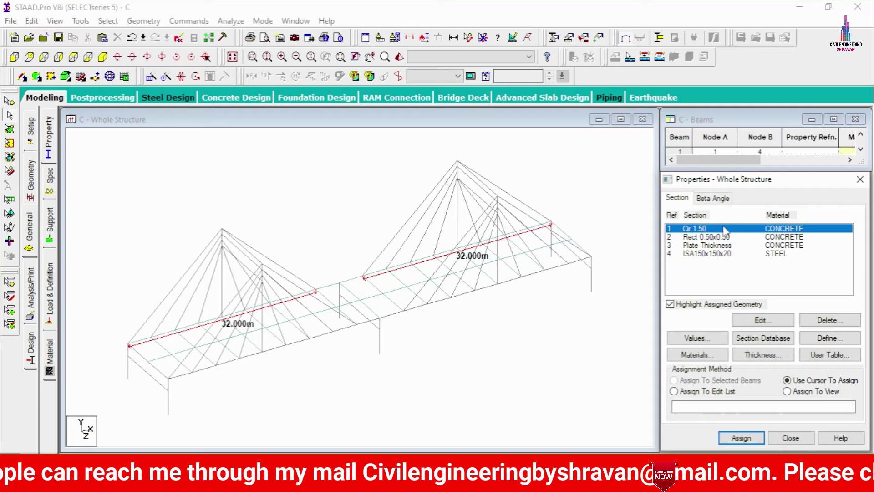
click(14, 56)
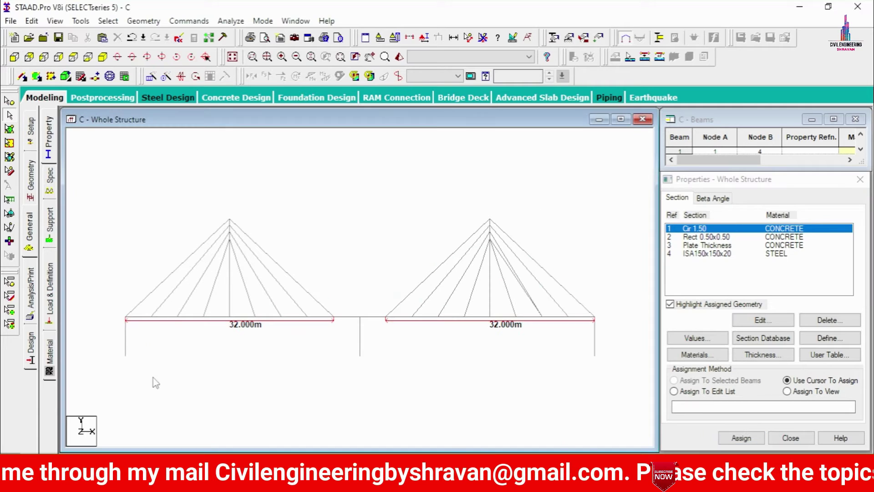
key(ctrl+shift+y)
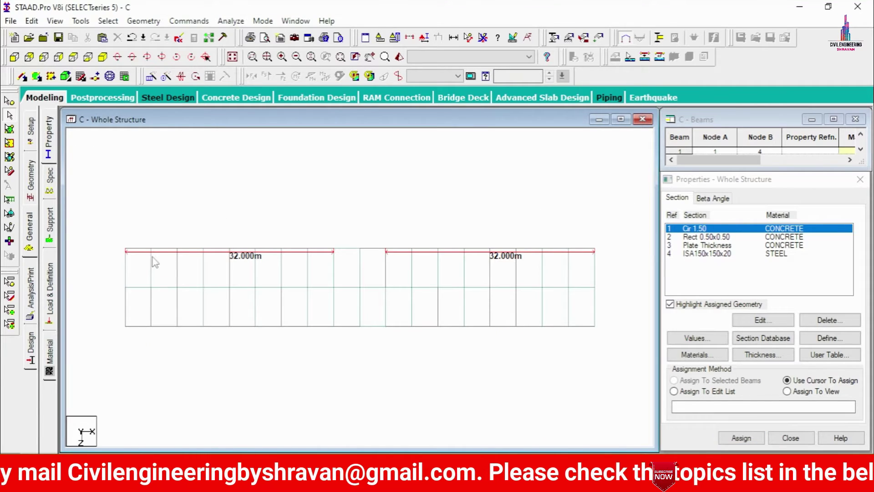
drag(117, 239, 129, 330)
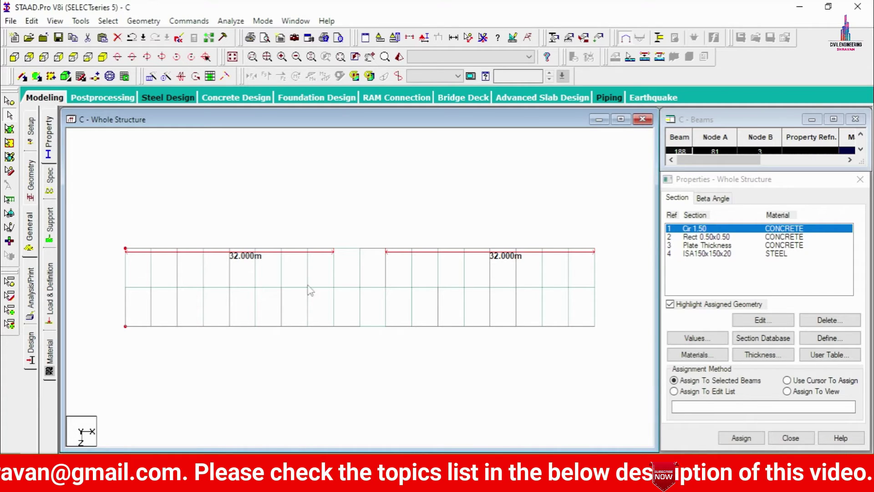
click(360, 276)
click(360, 314)
drag(583, 239, 603, 259)
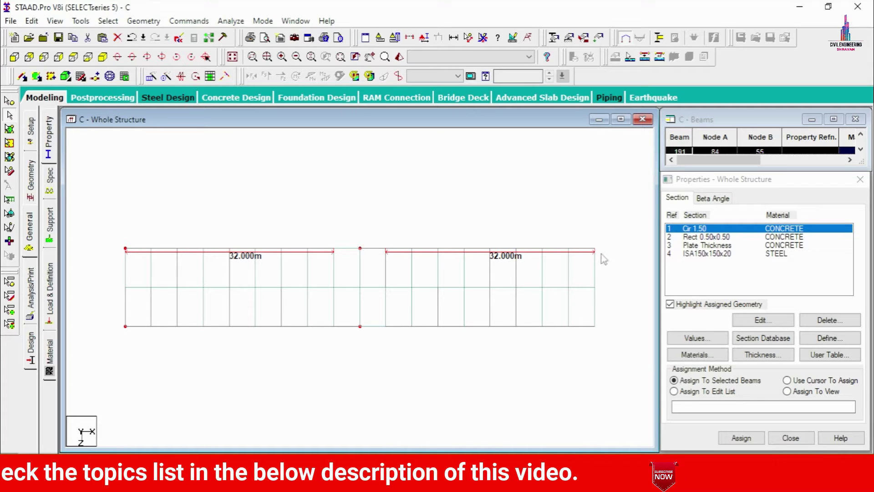
click(591, 326)
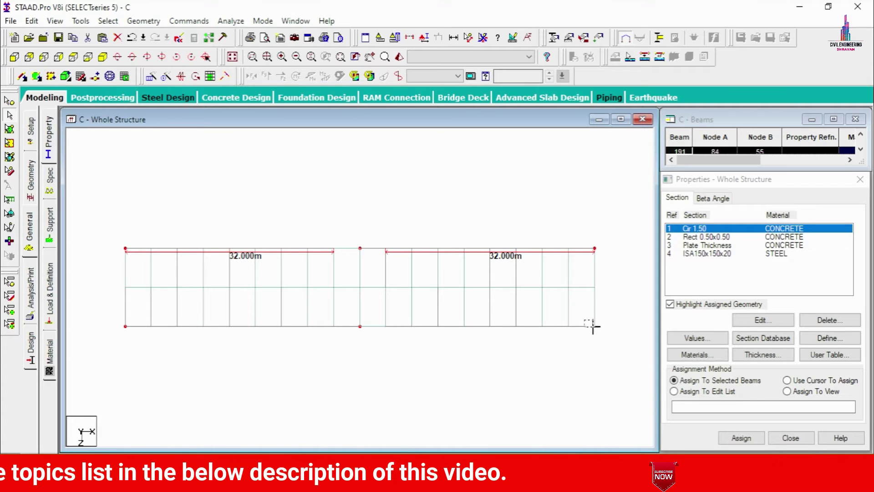
click(741, 438)
click(781, 344)
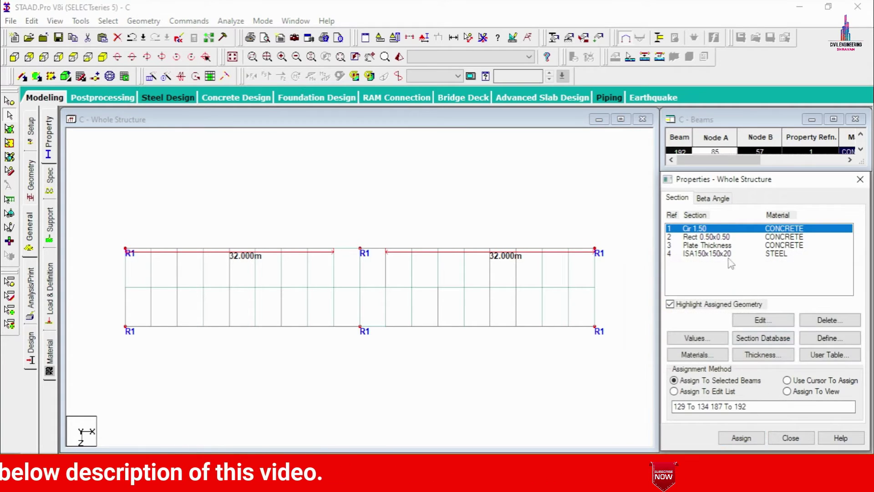
- Assign the Rect 0.50x0.50 concrete section to all longitudinal and transverse beams at deck level
click(710, 236)
click(155, 23)
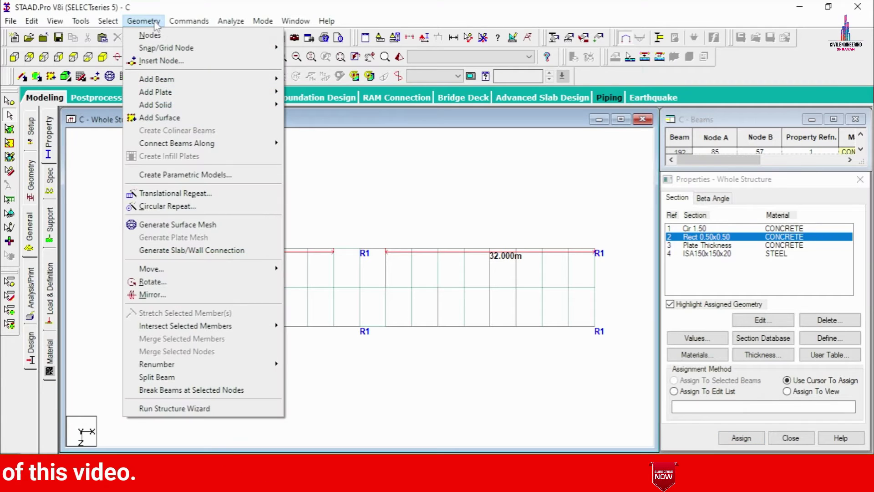
mouse_move(187, 149)
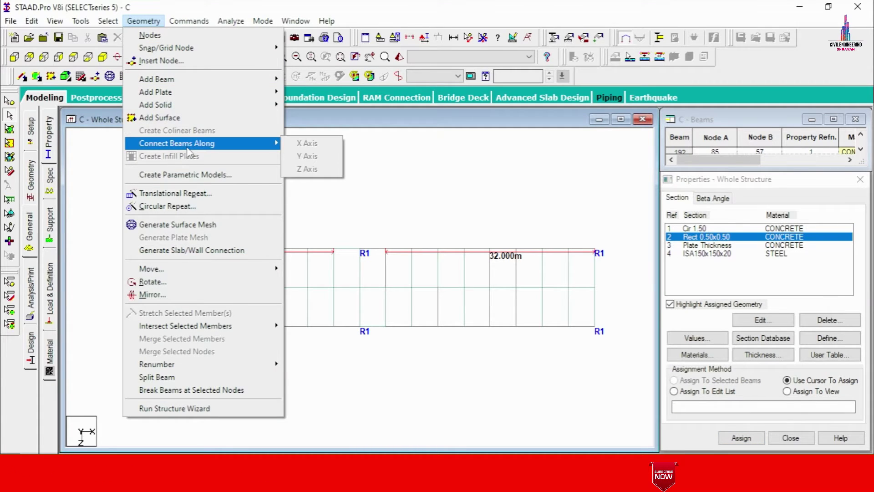
click(85, 165)
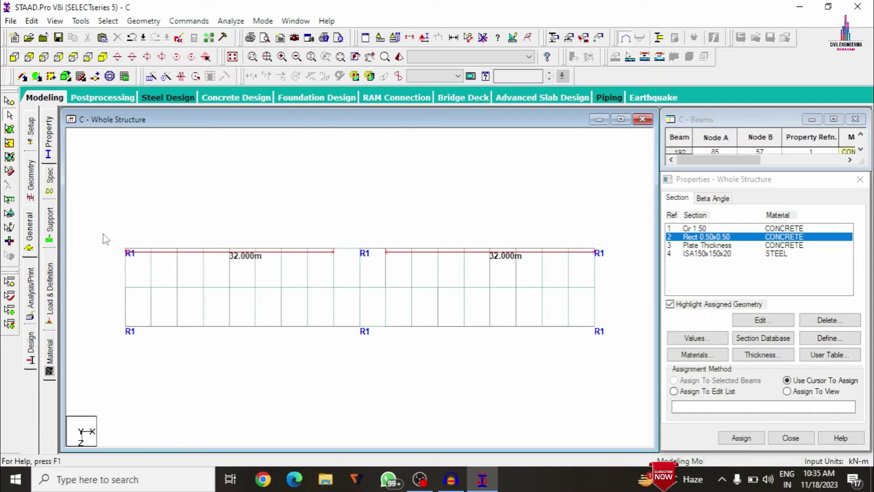
click(14, 57)
drag(108, 312, 608, 323)
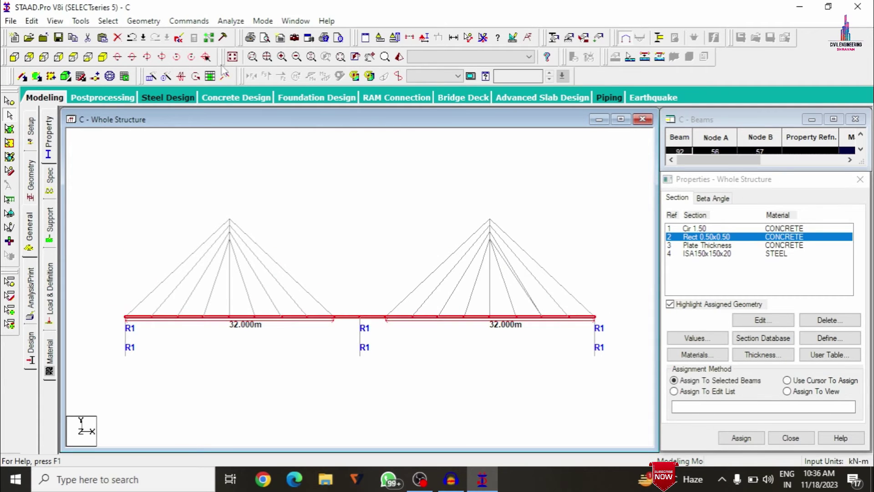
click(102, 57)
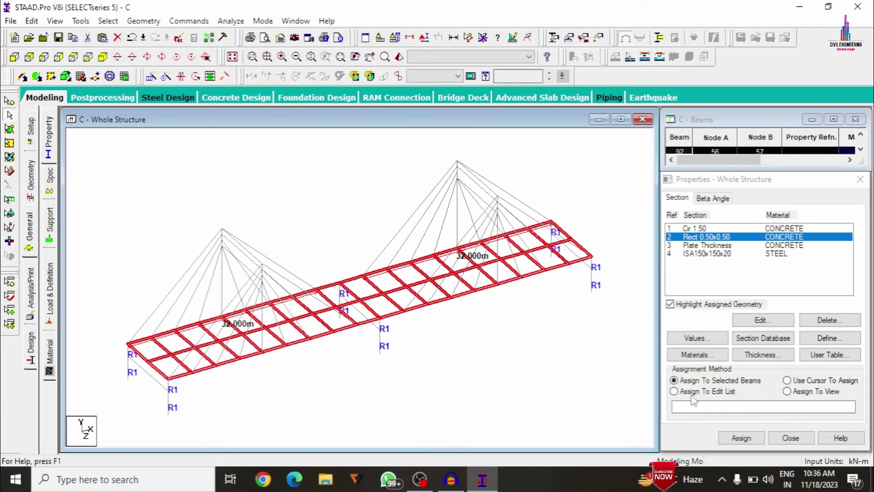
click(741, 438)
click(784, 346)
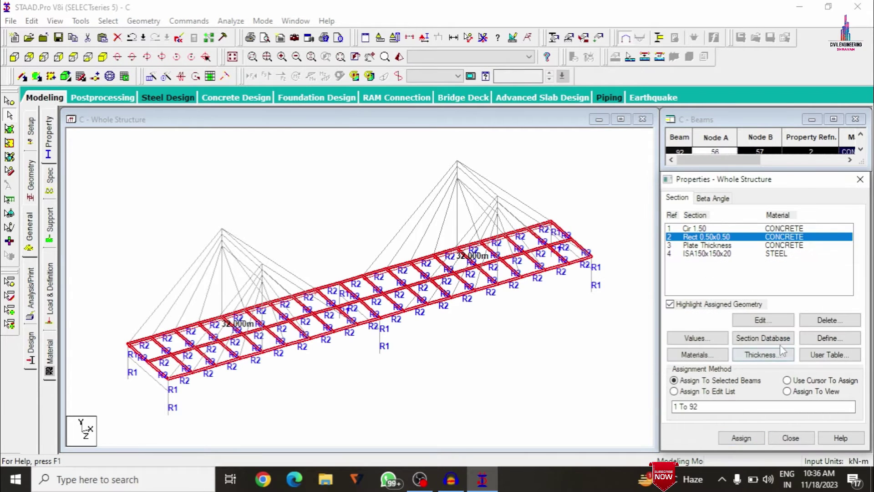
- Assign the concrete plate thickness property to all deck plates using the assign-to-view method
click(707, 246)
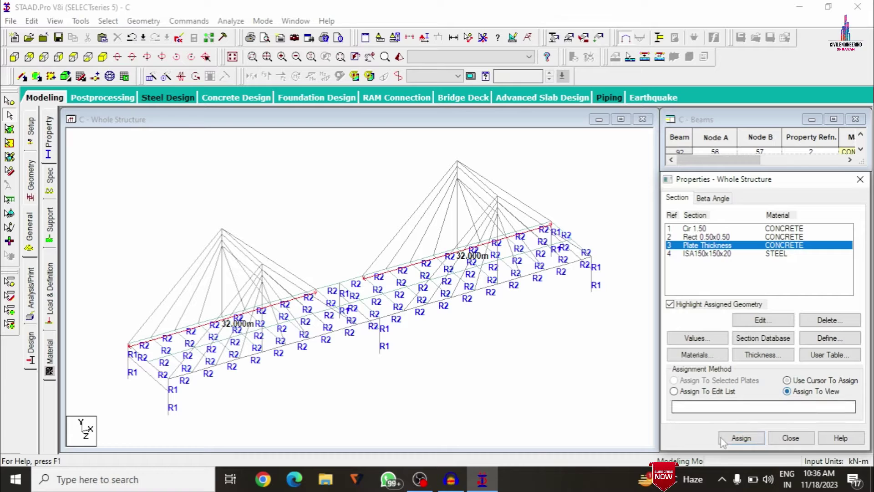
click(740, 438)
click(780, 342)
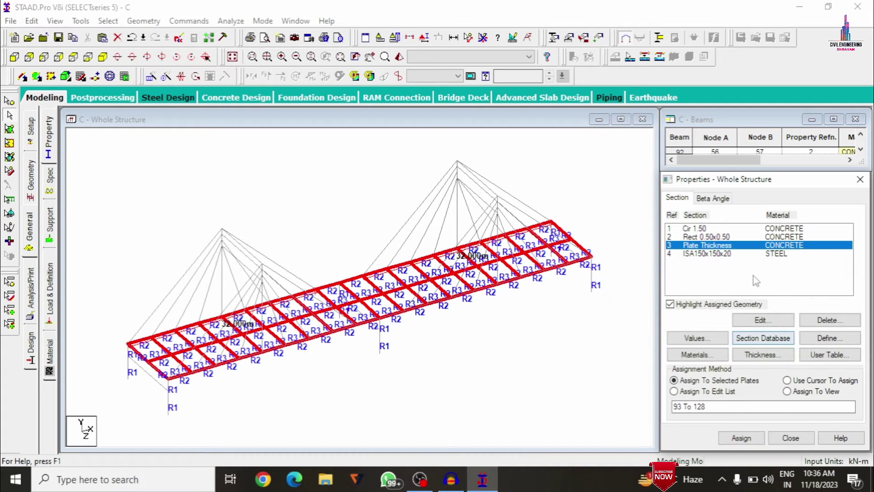
click(716, 254)
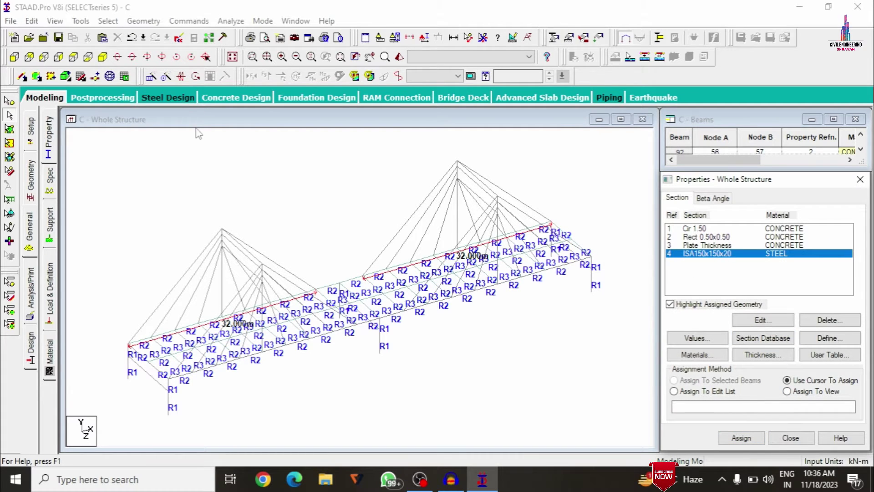
click(108, 21)
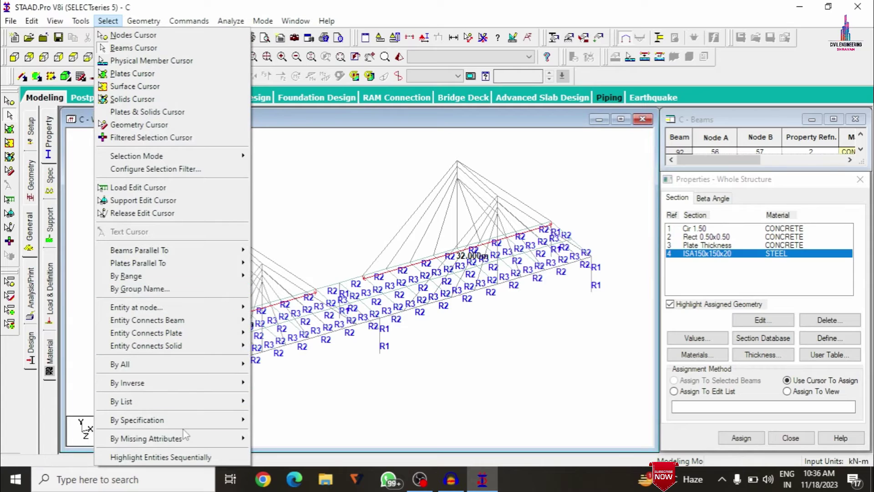
mouse_move(170, 440)
click(307, 389)
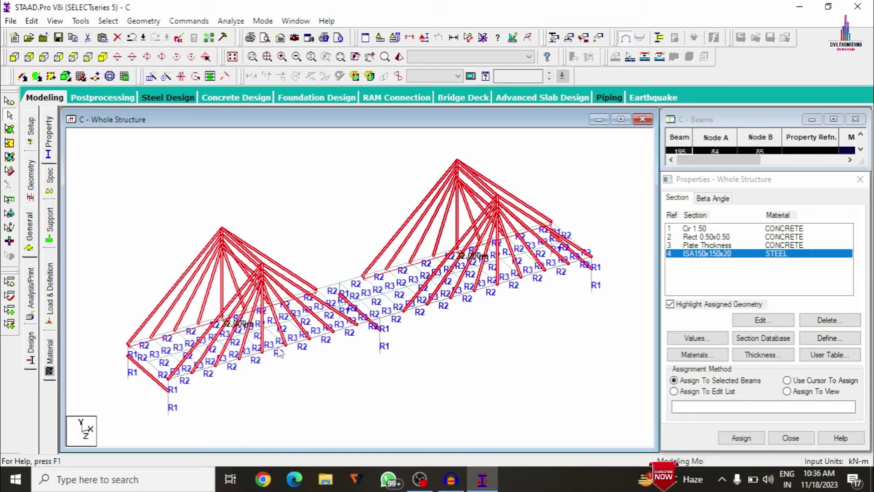
click(381, 195)
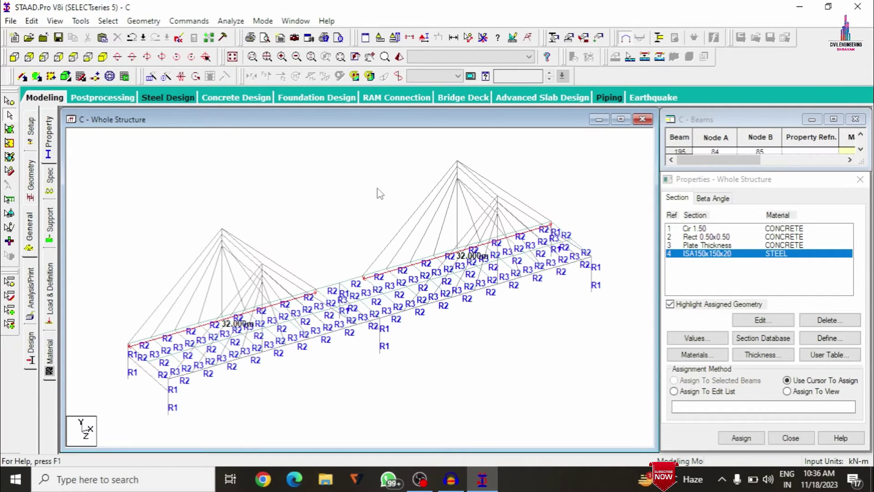
- Assign the Rect 0.50x0.50 concrete section to the cross beams connecting the columns below the deck
click(41, 60)
click(345, 367)
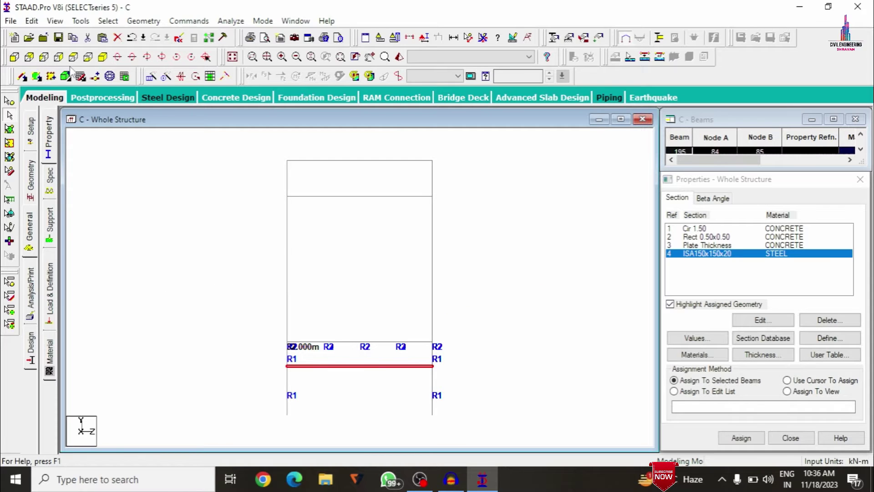
click(103, 57)
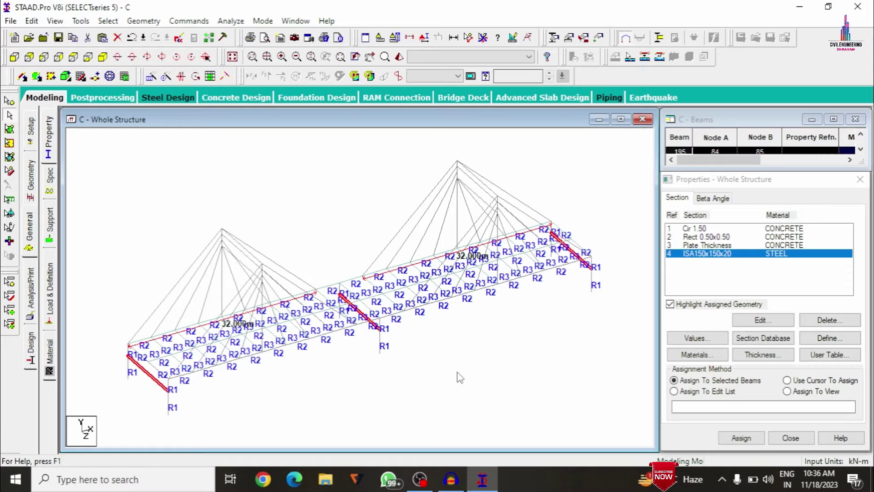
click(724, 237)
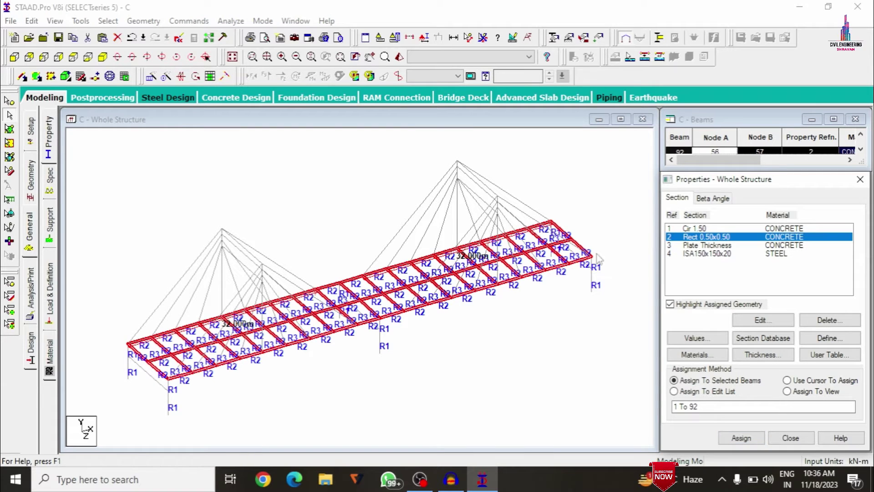
click(44, 57)
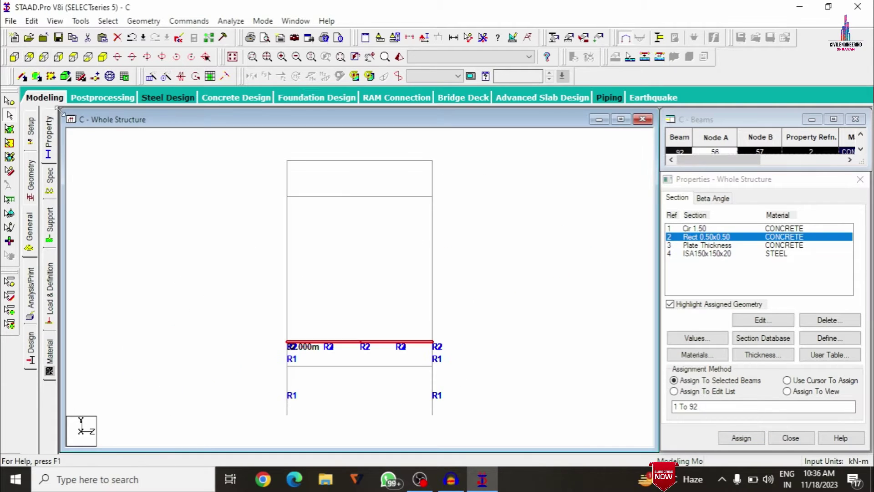
click(103, 57)
click(741, 438)
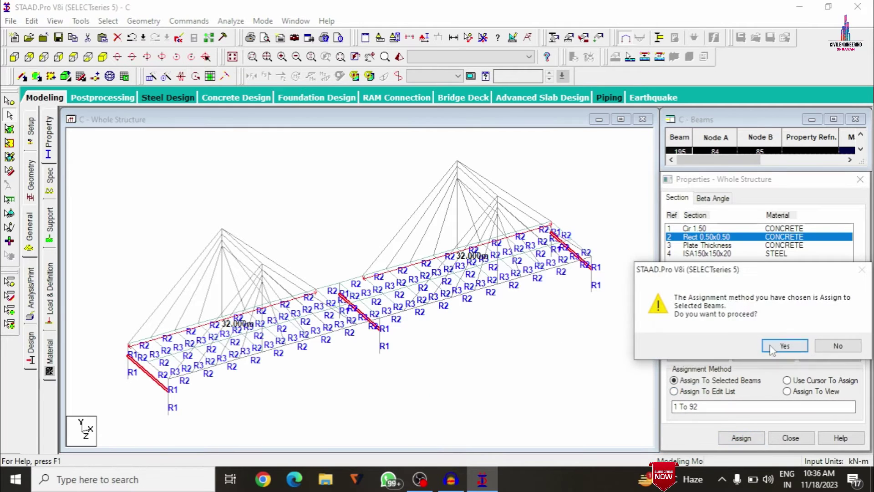
click(778, 342)
click(495, 345)
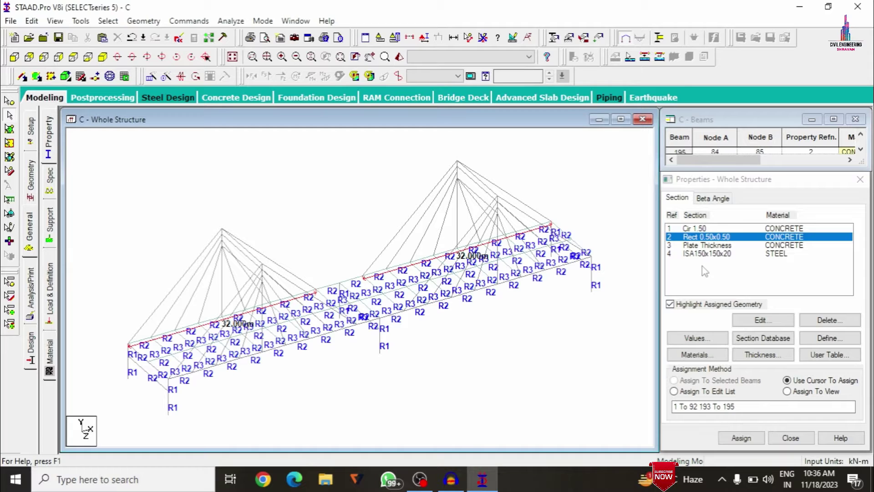
- Select all beams with missing properties, the cables and towers, and assign them the ISA150x150x20 steel section
click(706, 253)
click(108, 21)
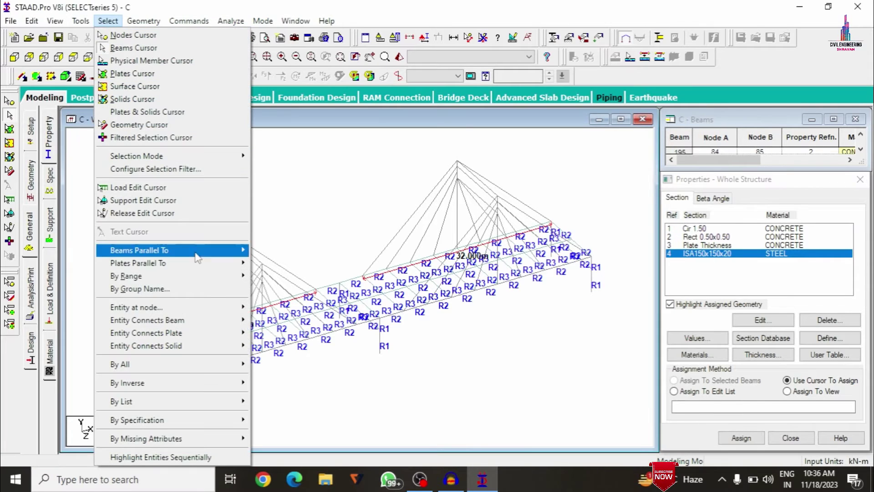
mouse_move(230, 440)
click(313, 388)
click(738, 438)
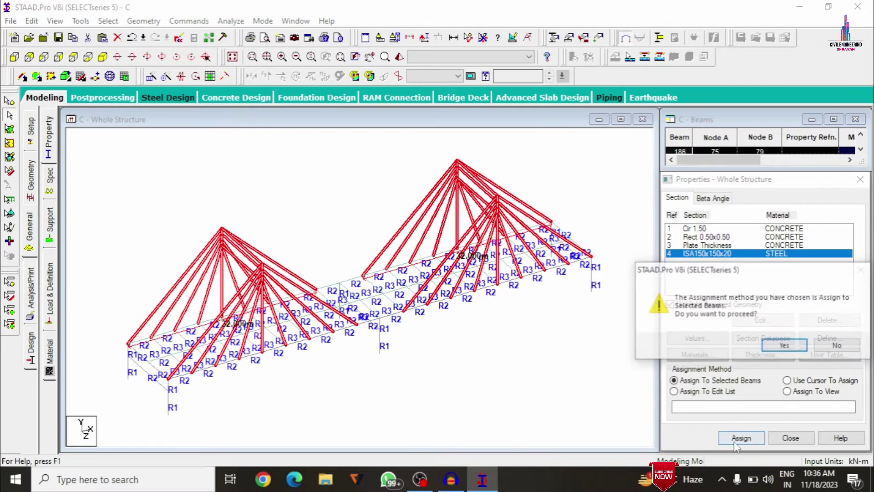
click(766, 344)
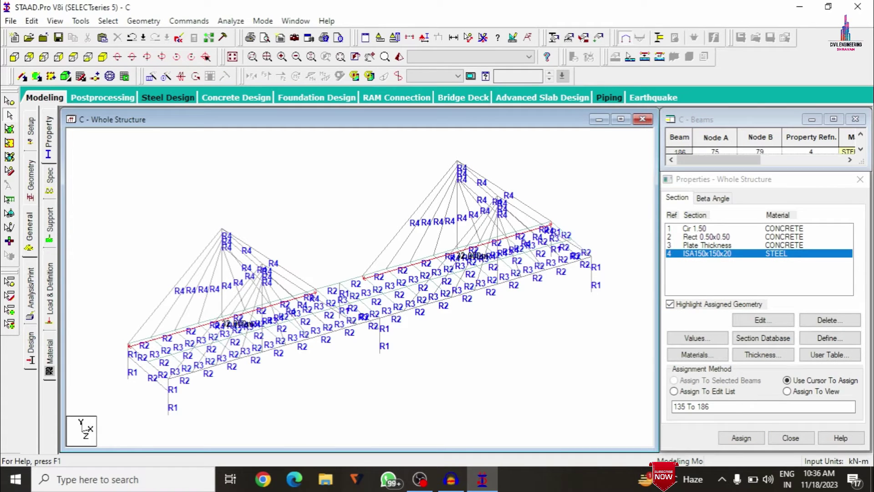
- Create a fixed support definition for the bridge
click(51, 218)
click(774, 345)
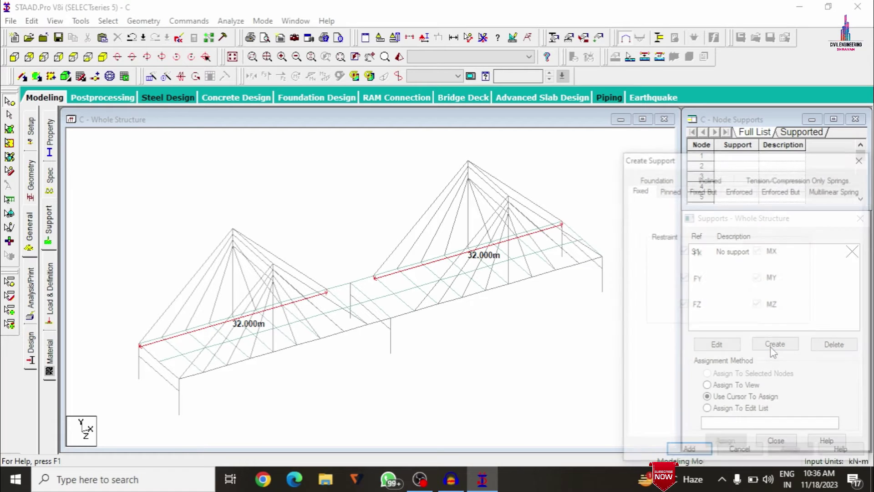
click(688, 451)
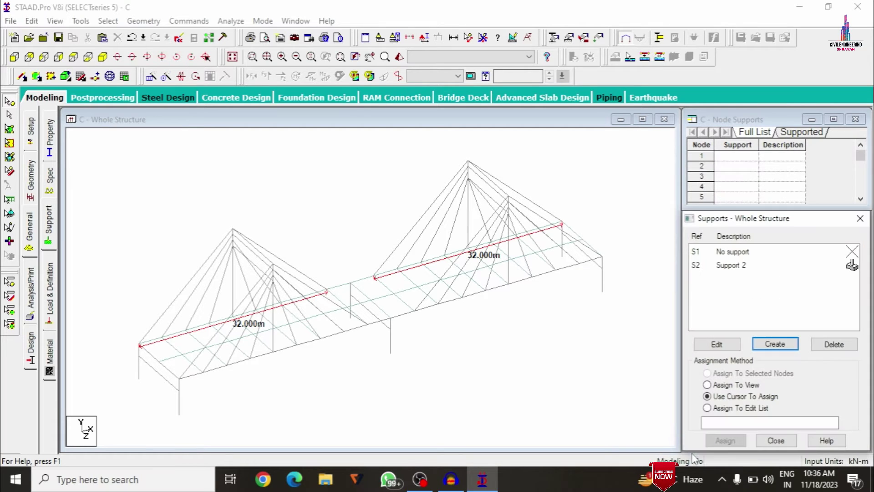
- Assign the fixed support to the base nodes of all the bridge columns
click(746, 268)
click(15, 57)
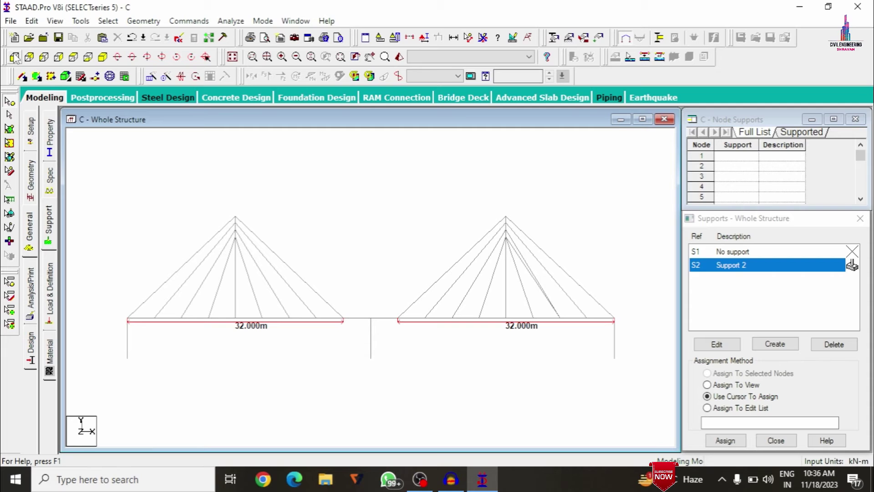
drag(100, 345, 614, 372)
click(103, 57)
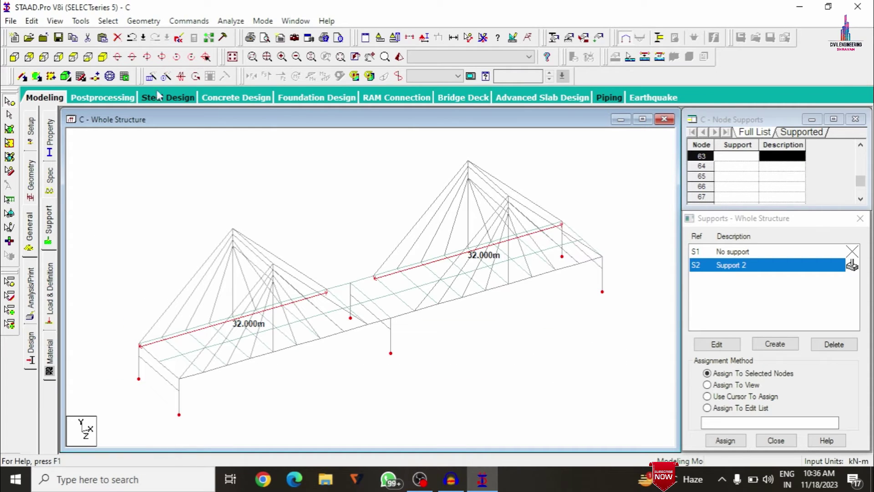
click(725, 440)
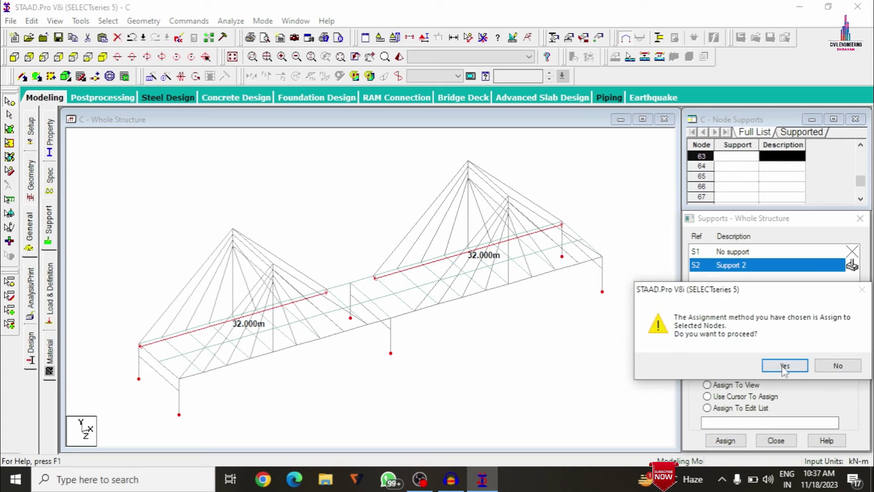
click(784, 365)
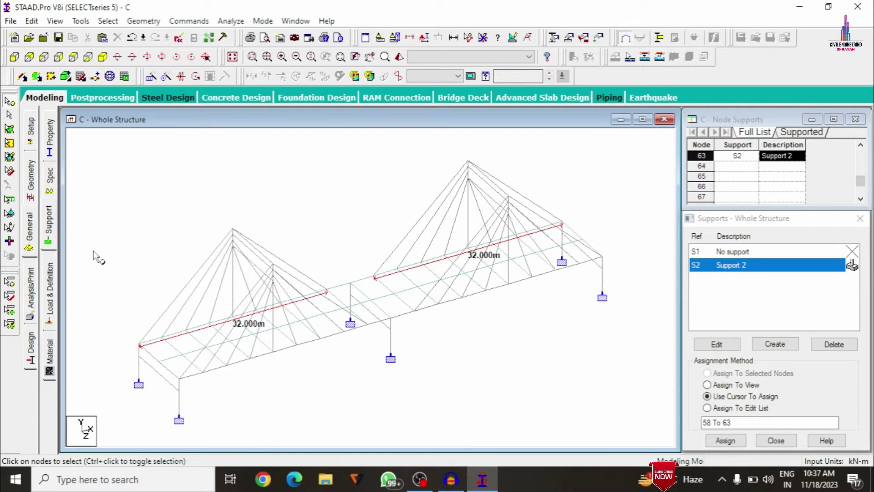
- Save the file at the auto-save prompt and create primary load case 1 with loading type Dead, titled DL
click(49, 300)
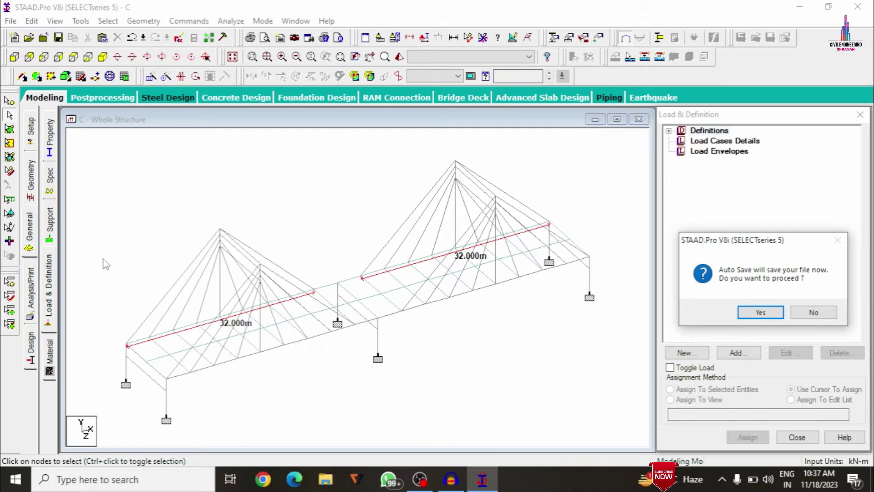
click(761, 311)
click(346, 260)
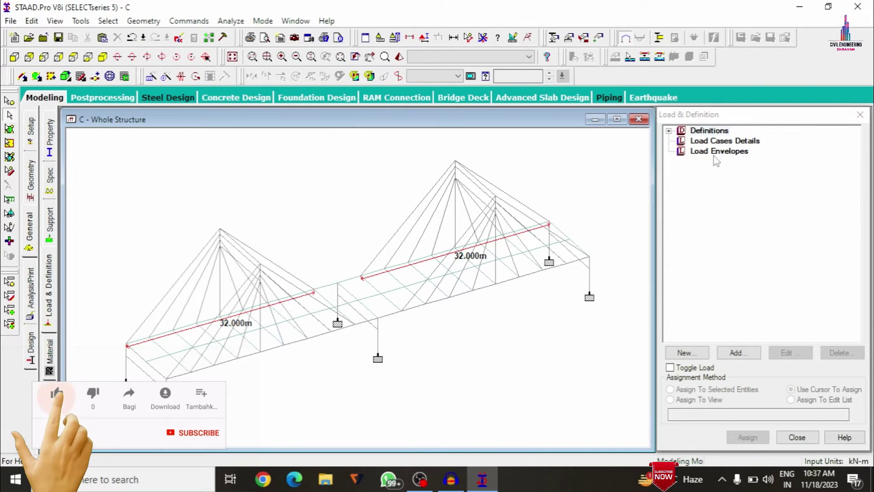
click(717, 142)
click(738, 353)
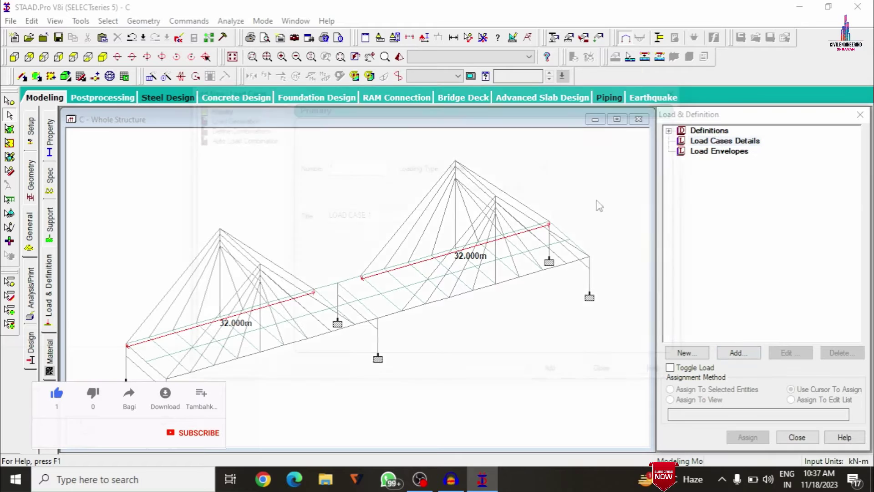
click(500, 167)
scroll(501, 227, up, 10)
click(460, 175)
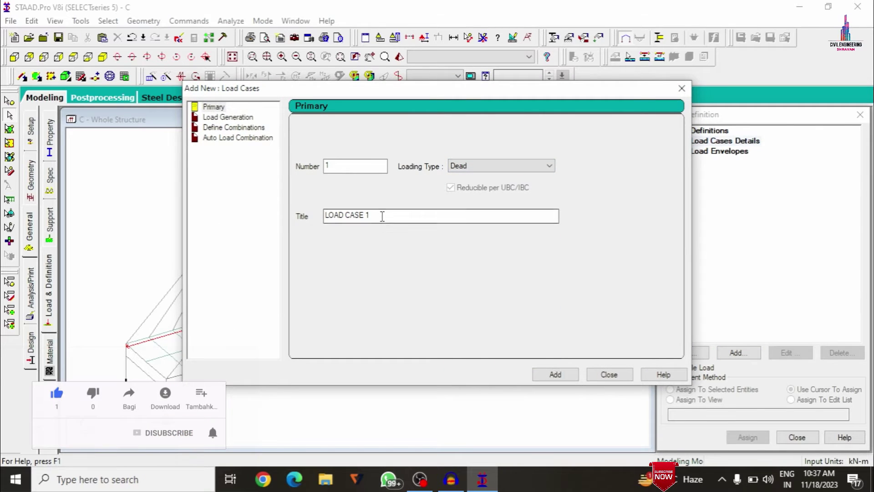
drag(371, 216, 304, 225)
text(DL)
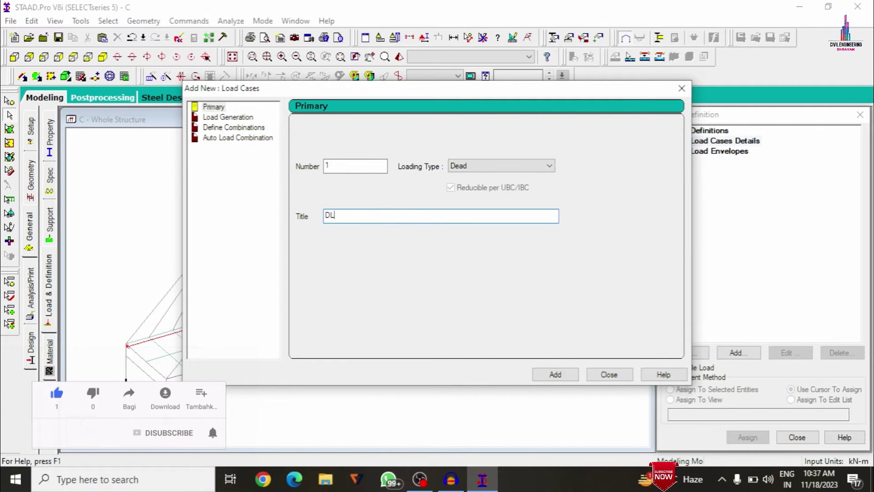
key(Return)
- Create primary load case 2 with loading type Live, titled LL
click(469, 168)
click(468, 186)
drag(408, 215, 324, 216)
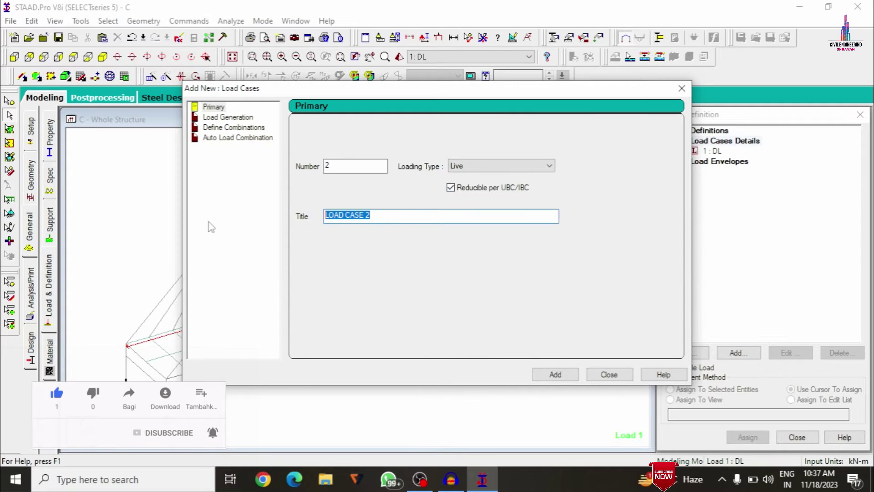
text(L)
key(Return)
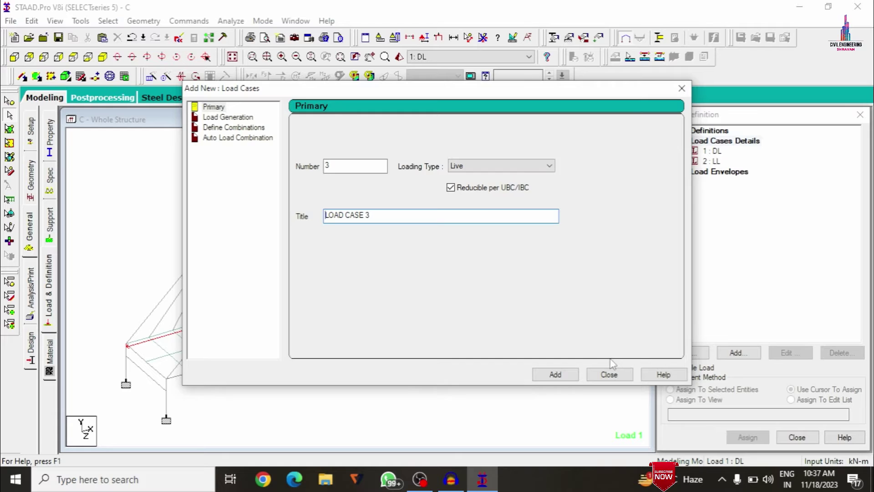
click(610, 373)
- Add a selfweight load in the Y direction with factor -1 to the DL load case
click(721, 151)
click(738, 353)
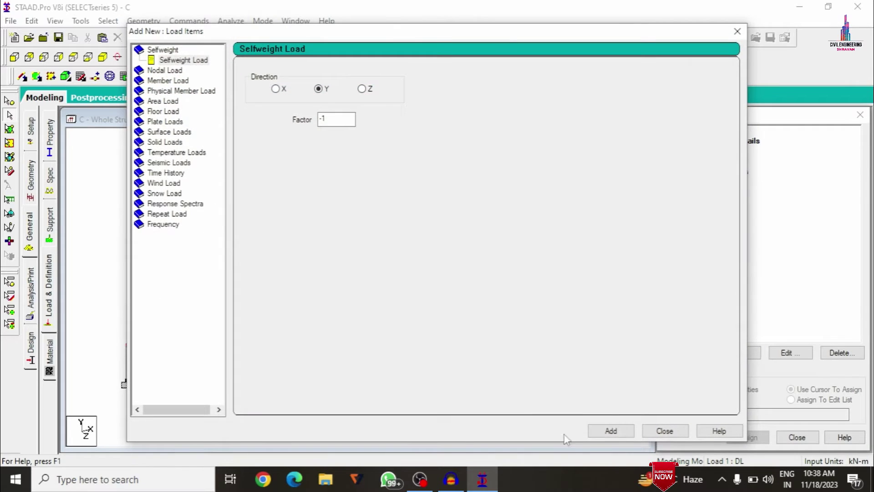
click(611, 431)
- Begin a uniform force member load for DL and calculate its magnitude as 0.125 × 1.2 × 20 in Calculator
click(164, 81)
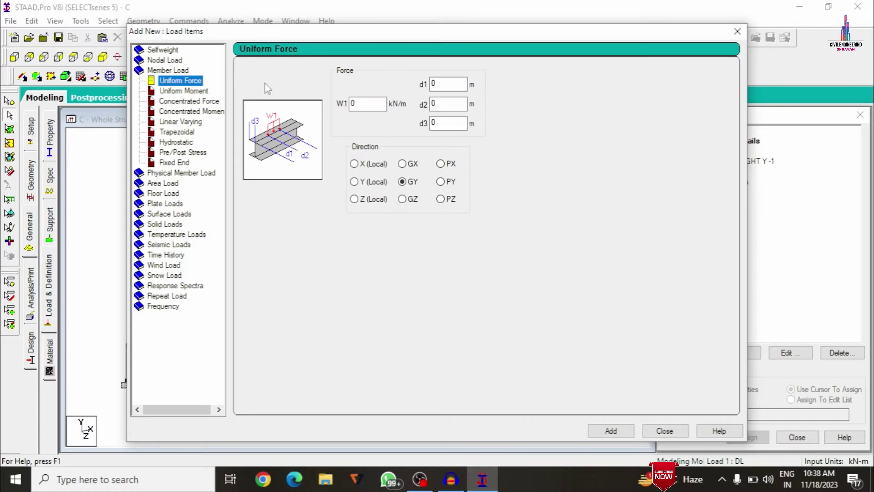
double_click(369, 107)
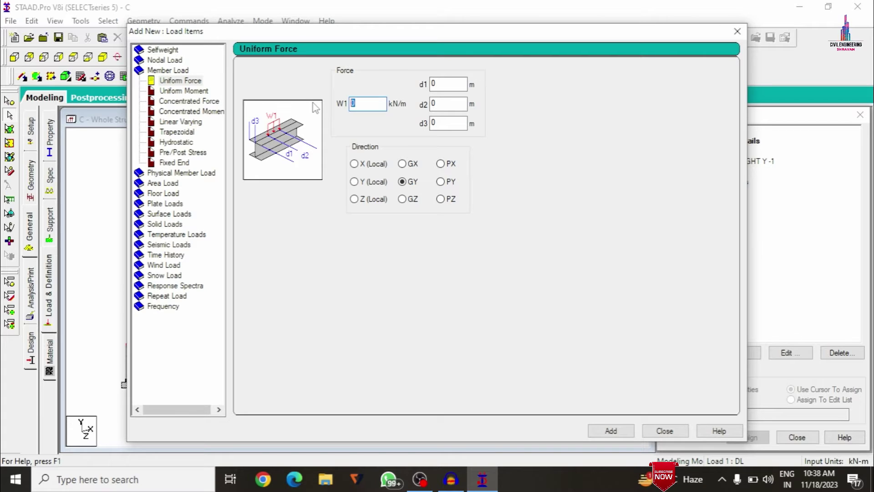
click(146, 480)
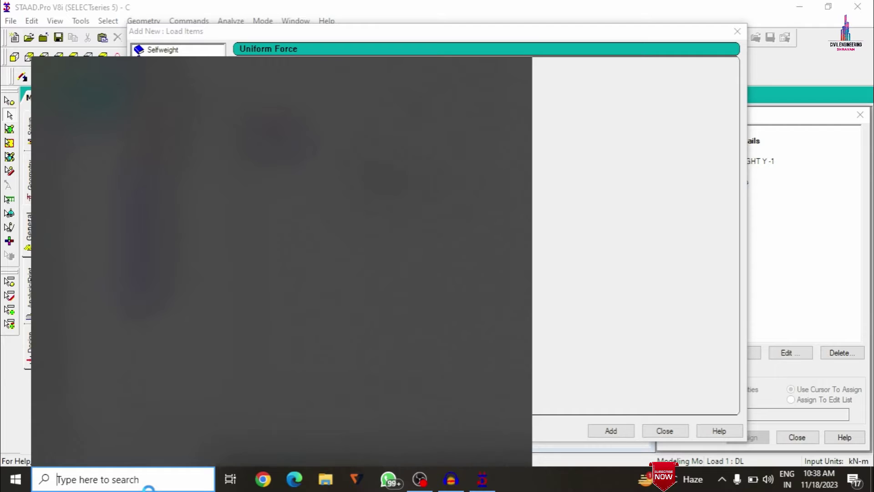
text(cal)
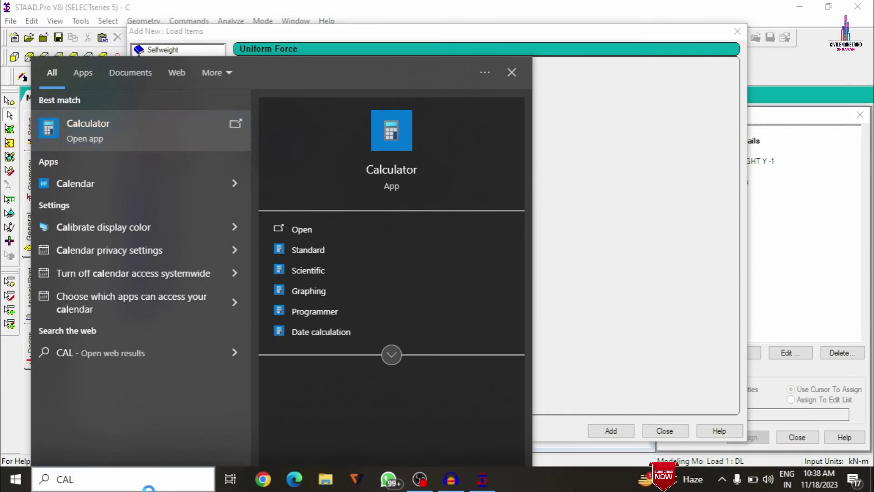
key(Return)
text(0.125)
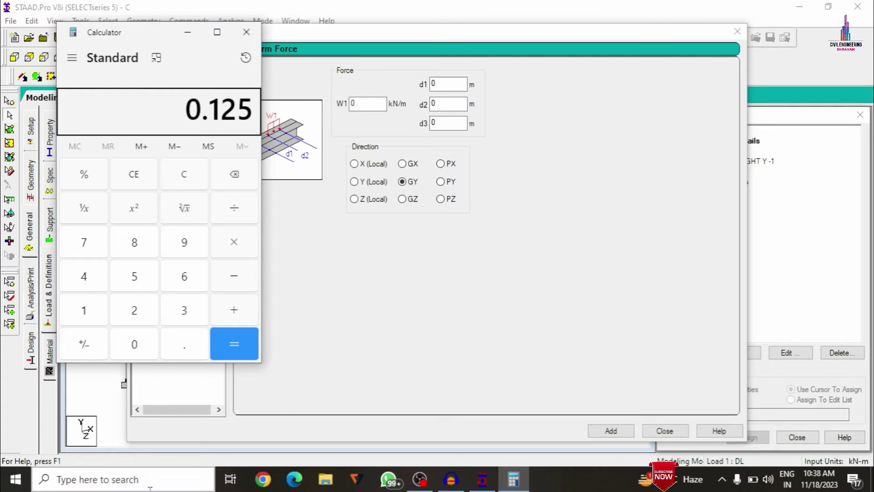
text(1.2)
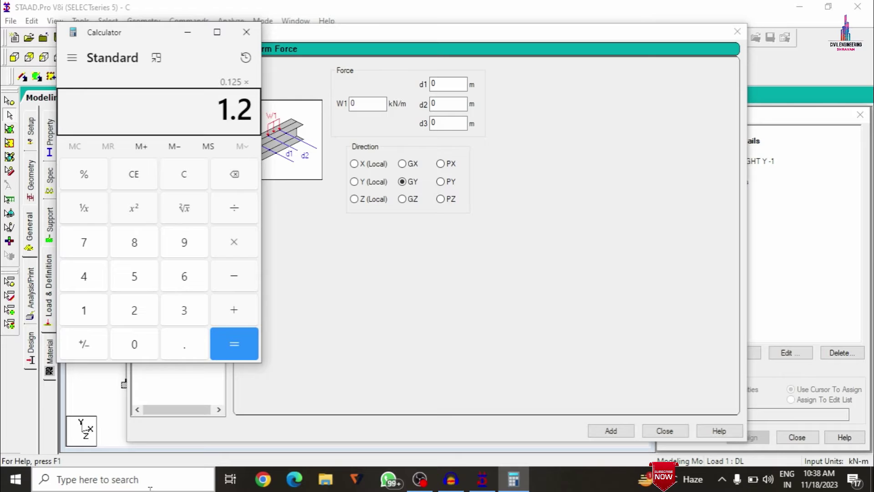
key(asterisk)
text(20)
key(Return)
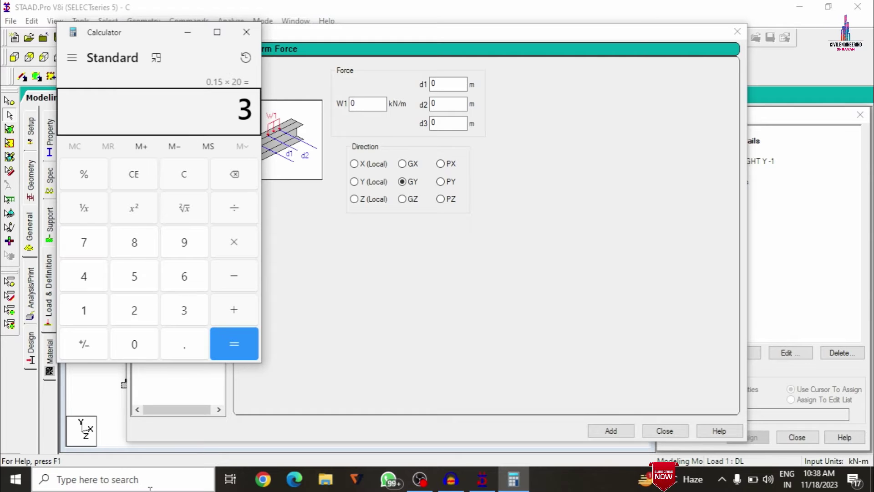
- Add a uniform member force of -3 kN/m in the GY direction to the DL load case
click(342, 103)
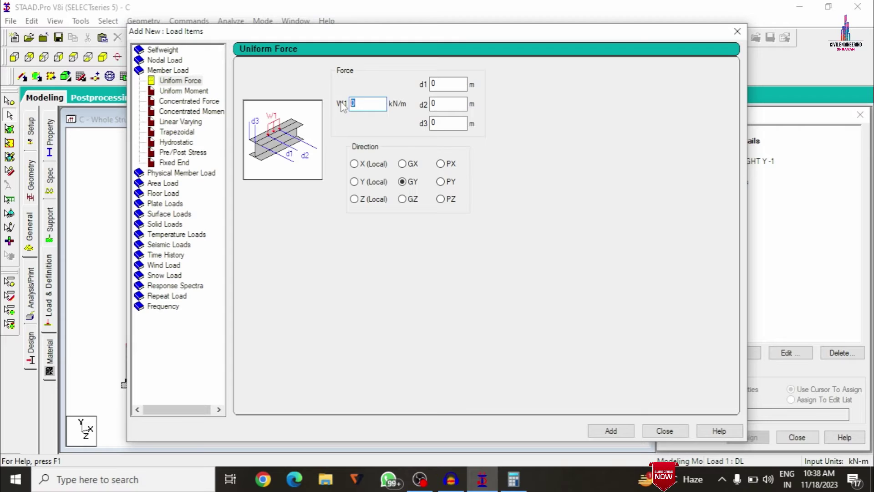
key(Return)
click(665, 431)
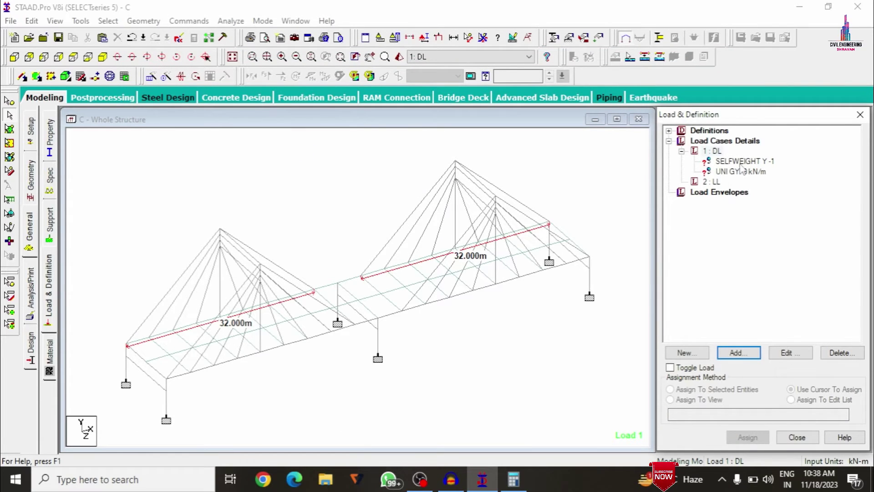
- Assign the selfweight load to the whole structure in view
click(742, 161)
click(681, 399)
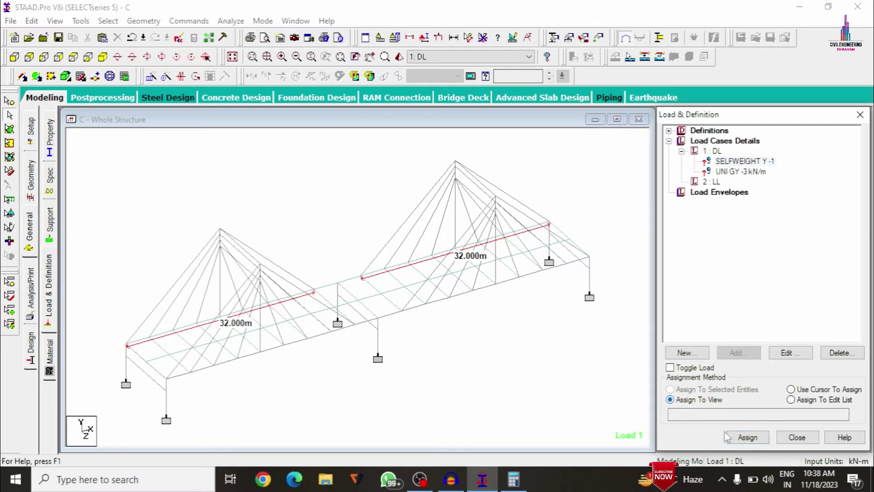
click(749, 439)
click(788, 314)
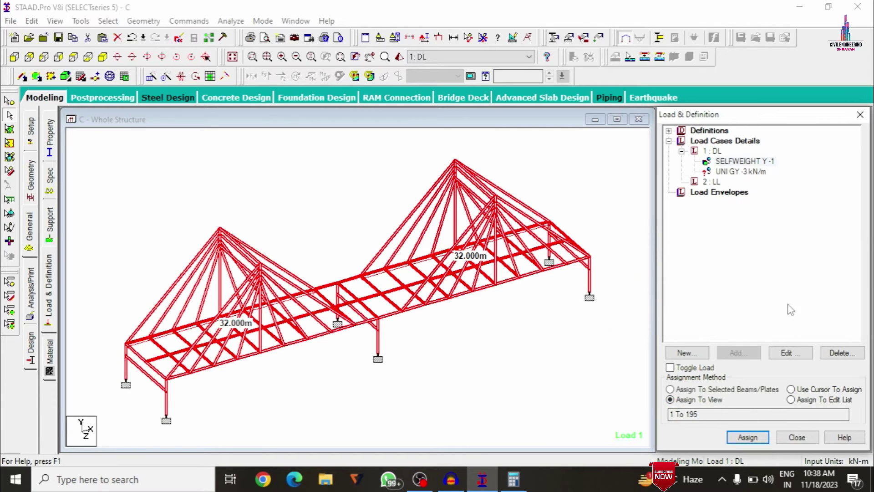
- Select all the deck-level beams in the front view and assign them the GY -3 kN/m uniform load
click(719, 172)
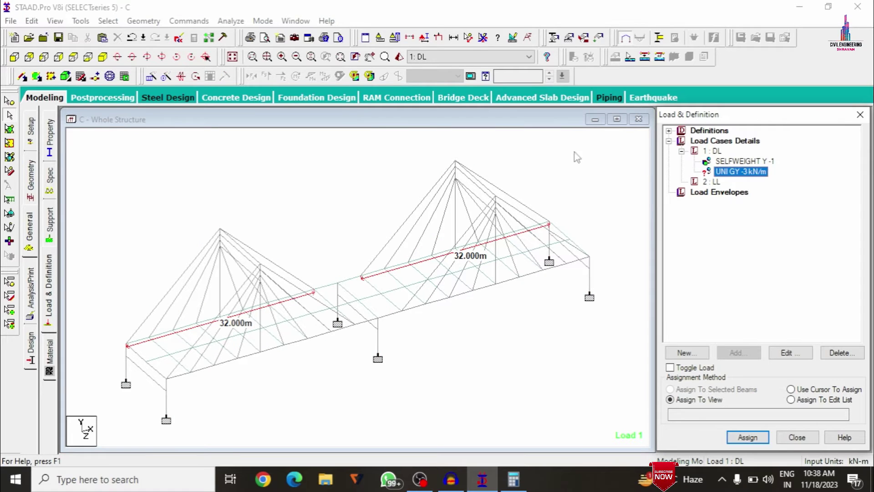
click(14, 57)
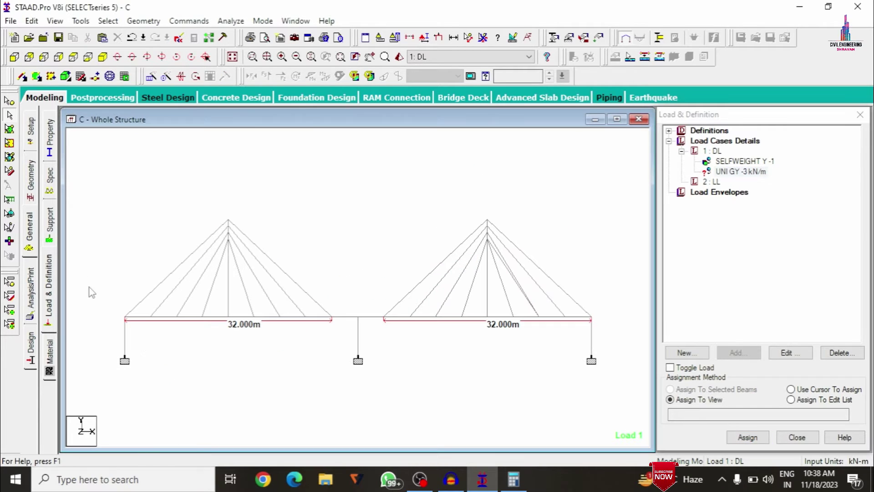
drag(112, 315, 606, 323)
click(102, 57)
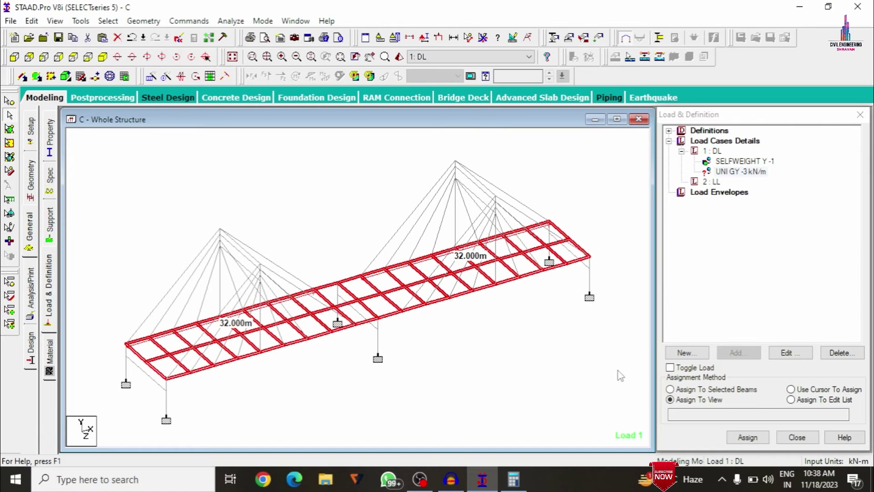
click(681, 391)
click(748, 437)
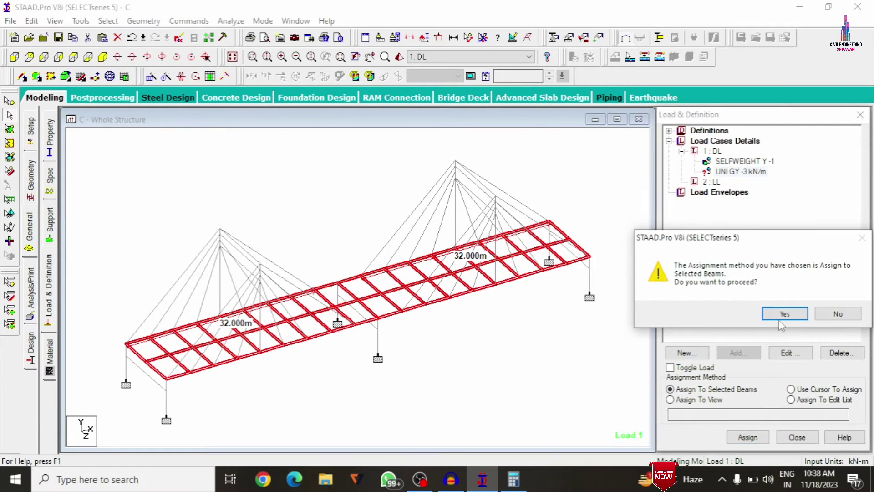
click(780, 315)
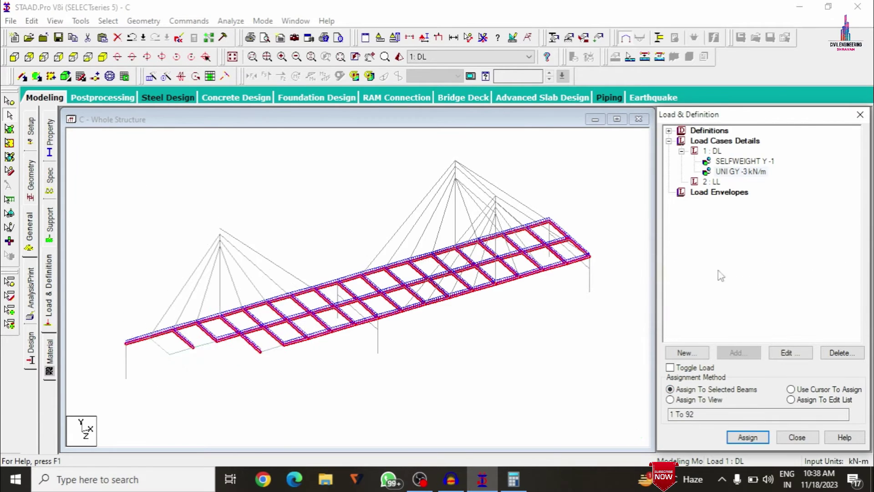
- Add a floor load of -4 kN/m2 in Global Y over the Y range 0 to 6 m to LL, and display it
click(711, 182)
click(751, 357)
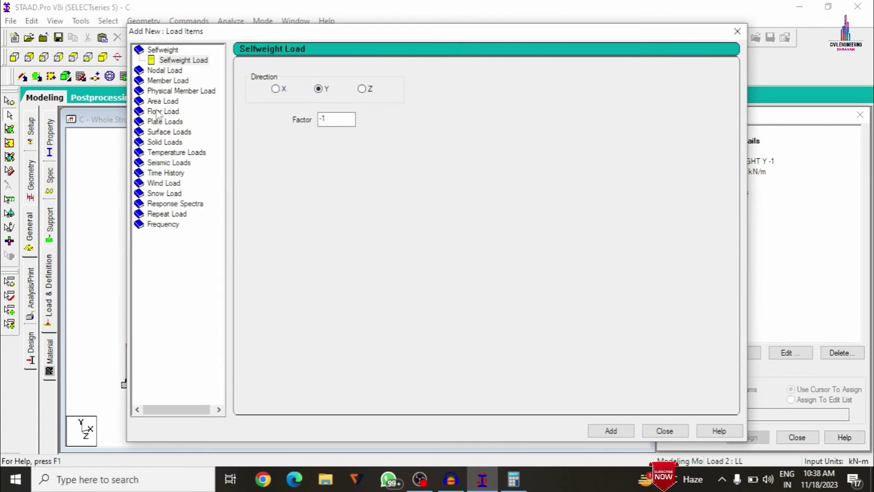
click(159, 111)
key(Tab)
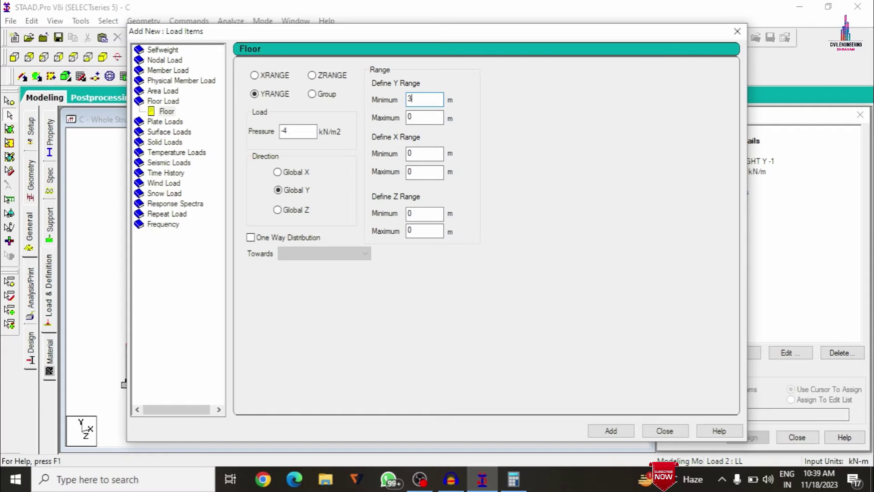
key(shift+Home)
key(shift+Tab)
key(shift+Tab)
key(Tab)
text(6)
click(611, 431)
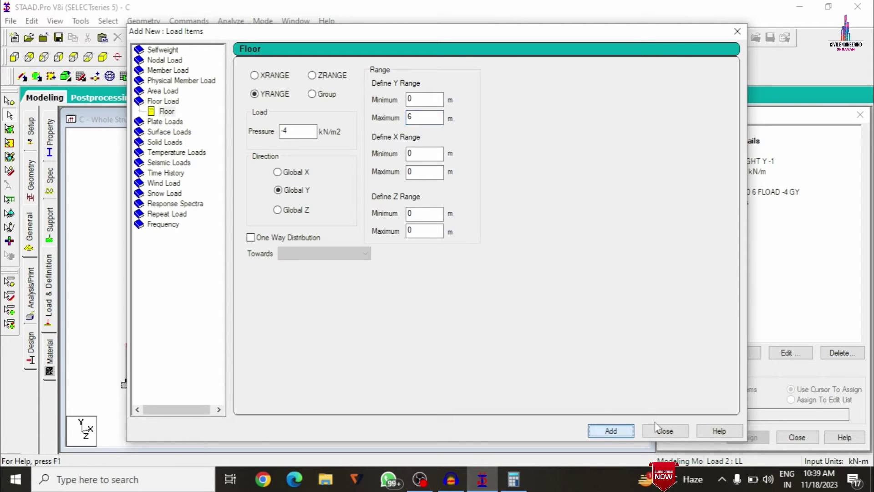
click(682, 431)
click(729, 193)
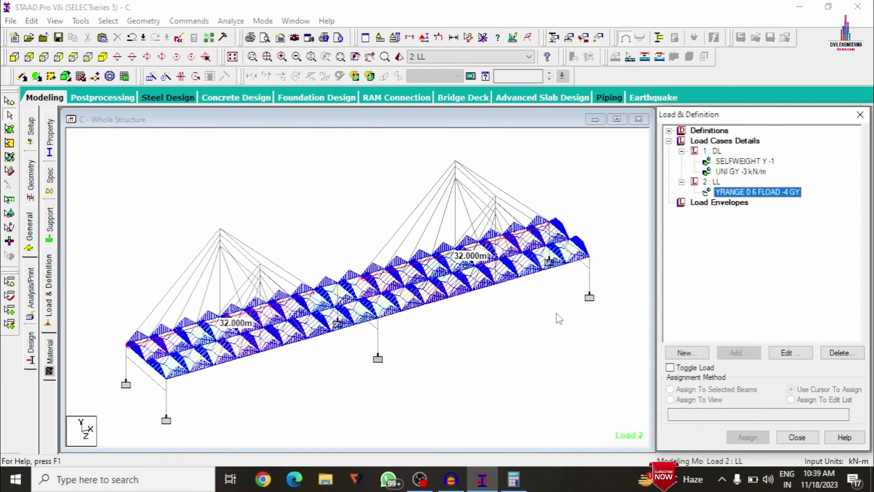
click(599, 205)
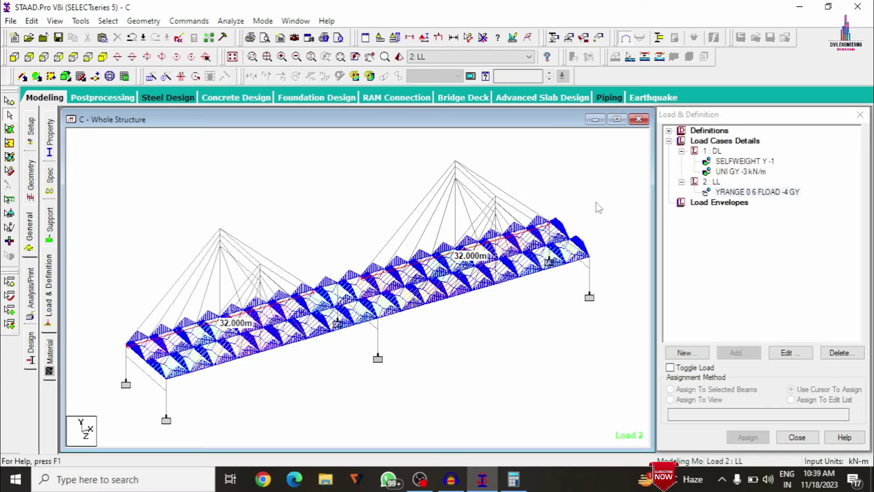
- Generate and add automatic load combinations using the Indian Code and the Genral_Structures category
click(706, 141)
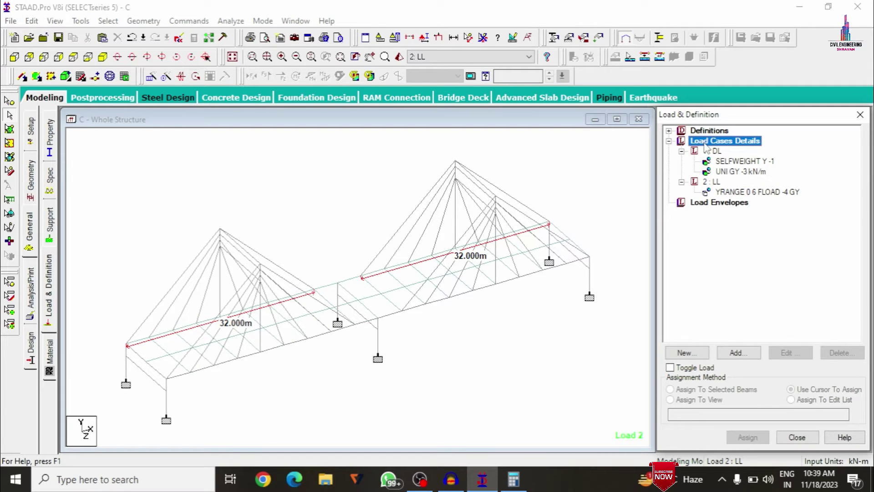
click(737, 353)
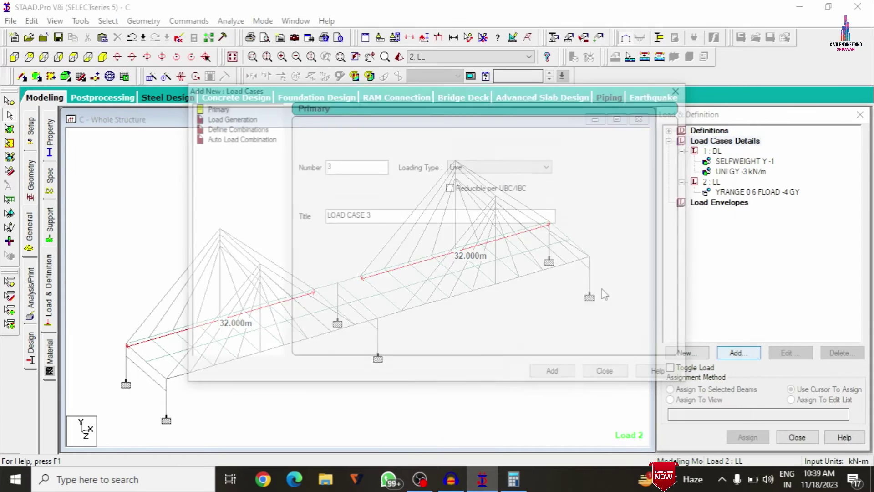
click(229, 138)
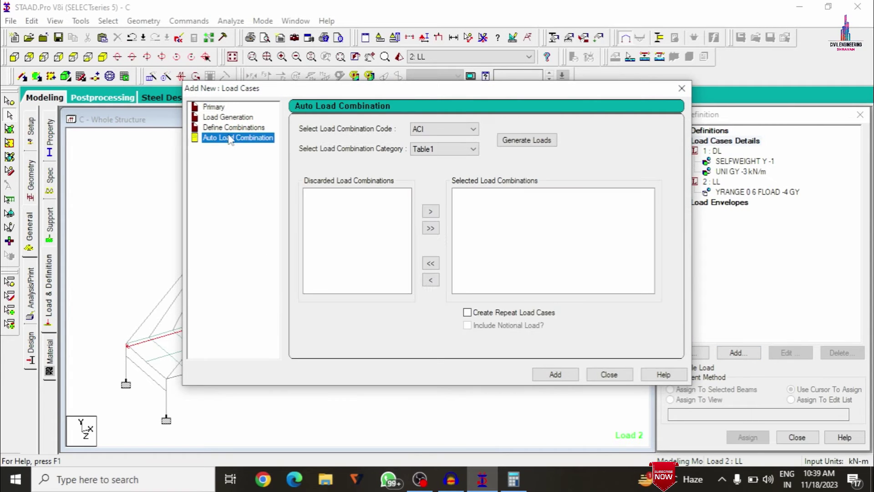
click(424, 132)
click(433, 191)
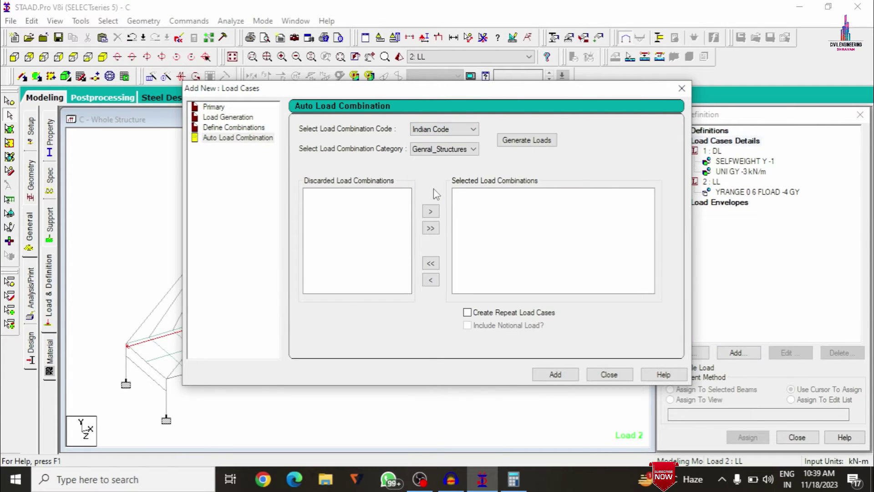
click(546, 144)
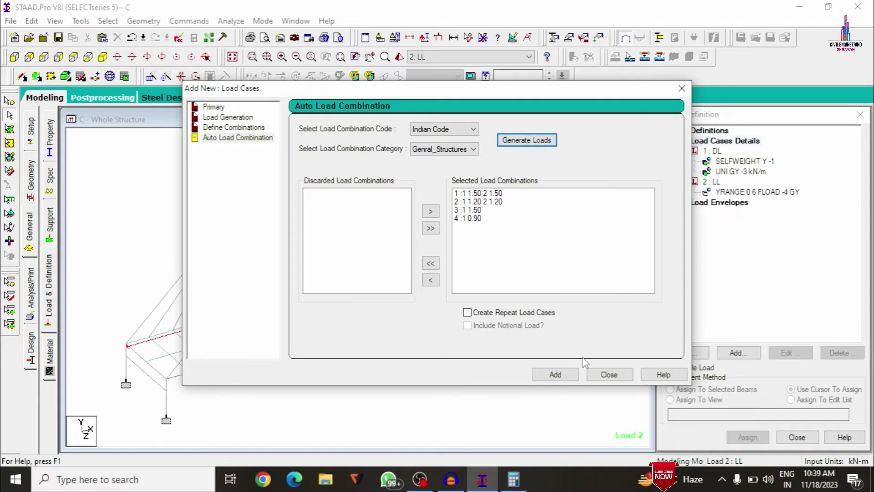
click(555, 374)
click(609, 374)
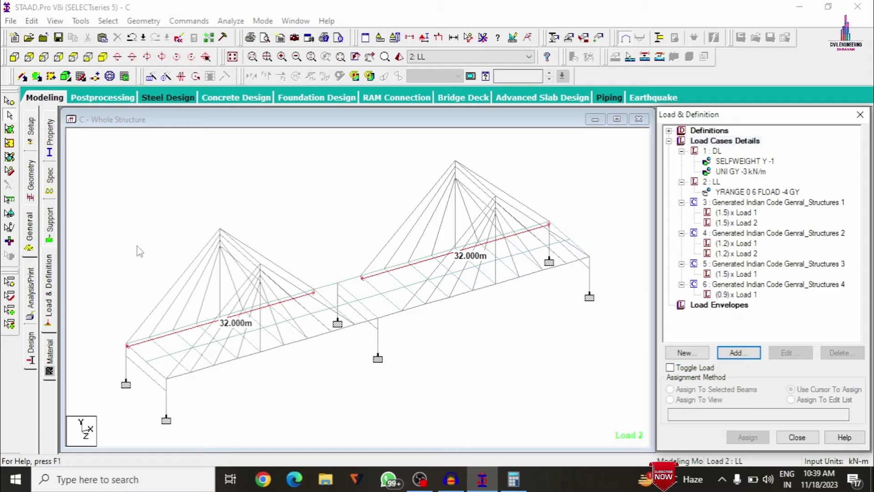
- Add a Perform Analysis command to the whole structure
click(29, 292)
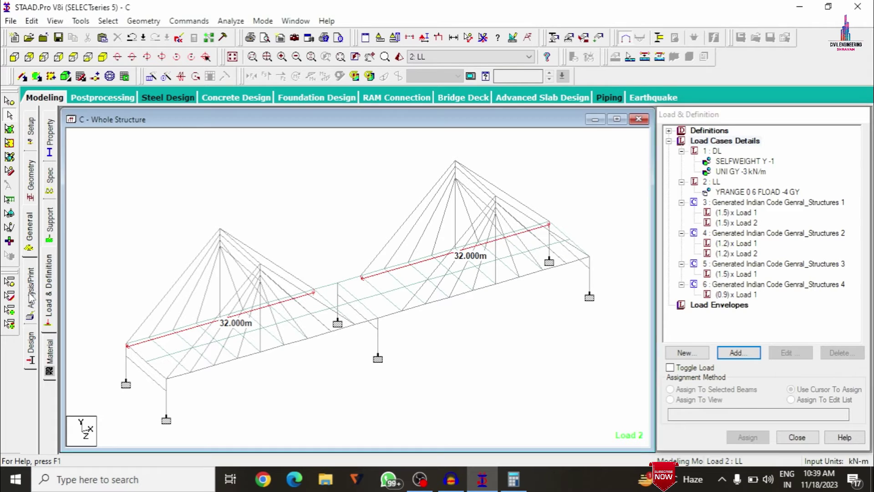
click(397, 375)
click(500, 376)
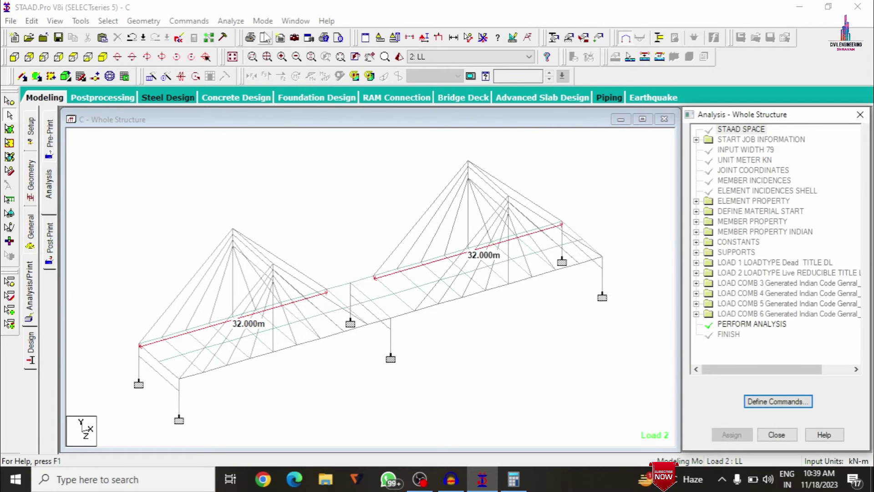
- Save the structure and run the analysis, continuing into post-processing mode with all load cases selected for the results
click(231, 21)
click(244, 33)
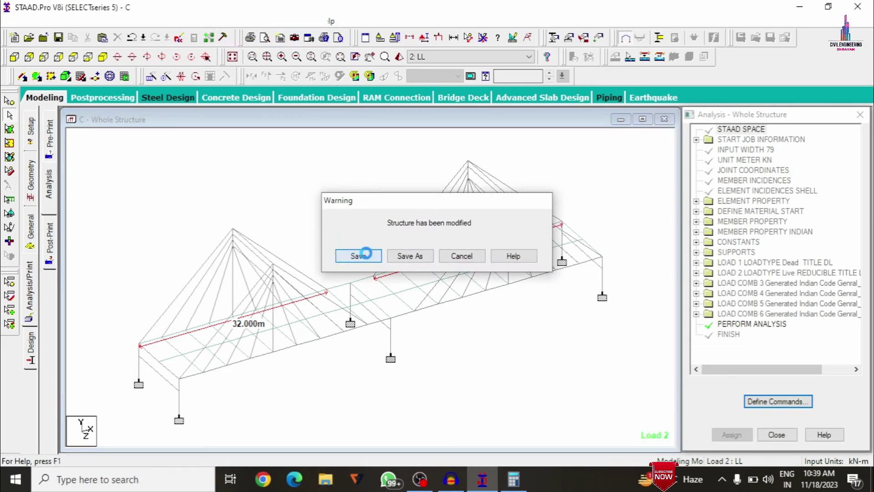
click(360, 256)
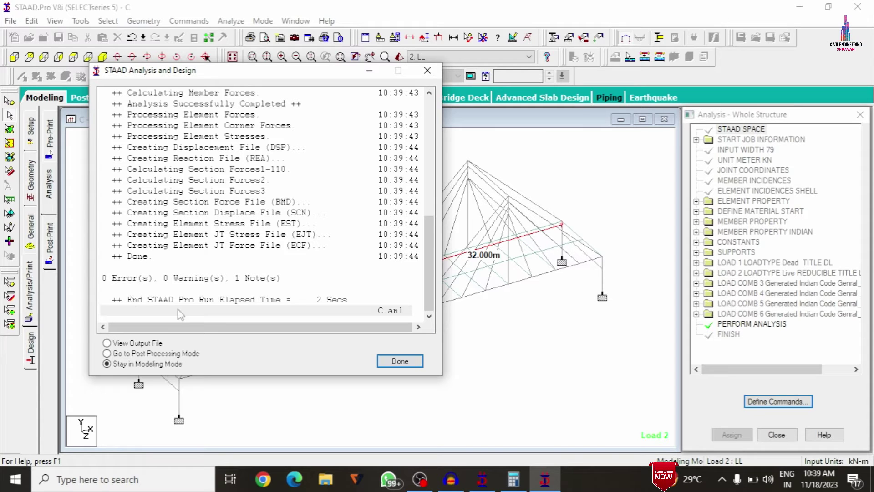
click(156, 354)
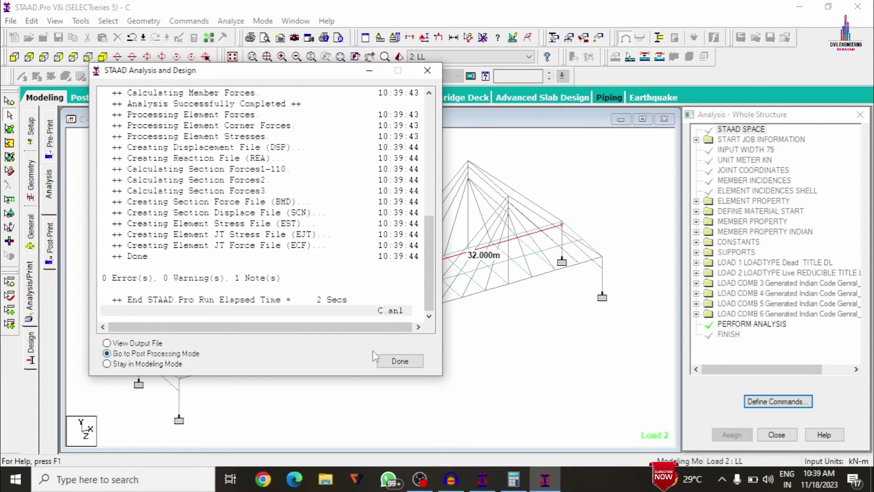
click(415, 361)
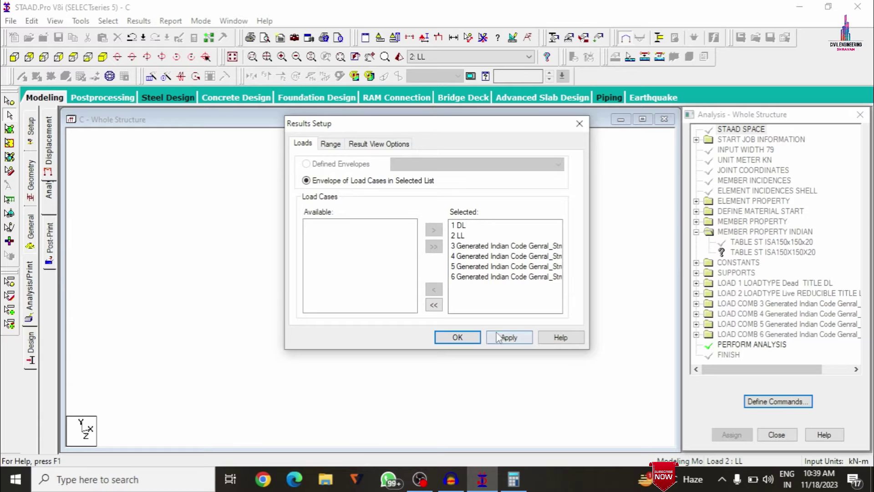
click(458, 337)
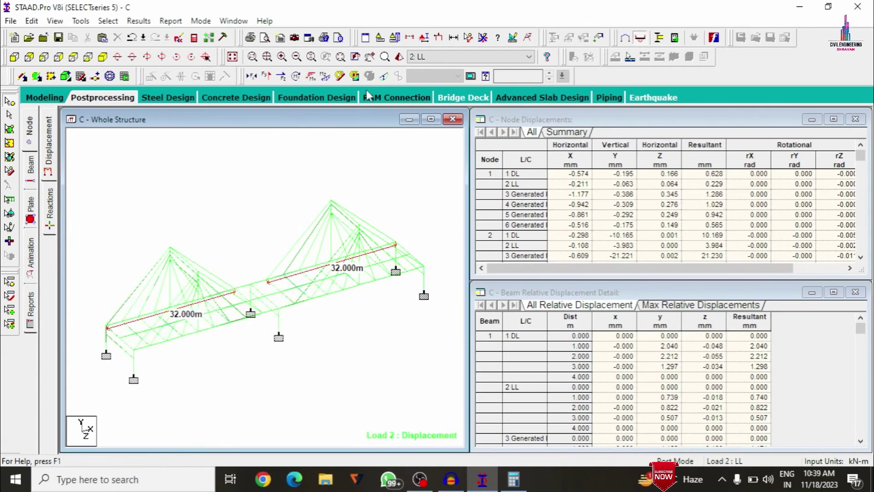
- Examine the deflected shape for LL and DL in an enlarged structure window, using front and isometric views
click(431, 118)
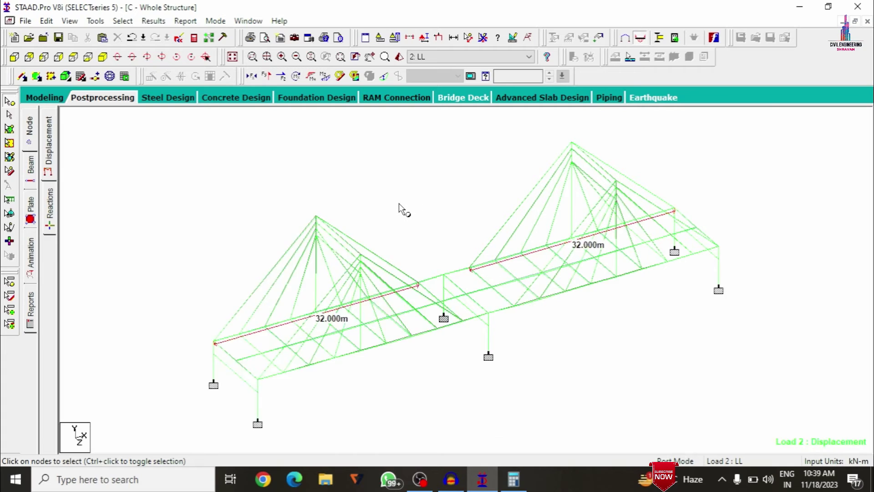
click(14, 57)
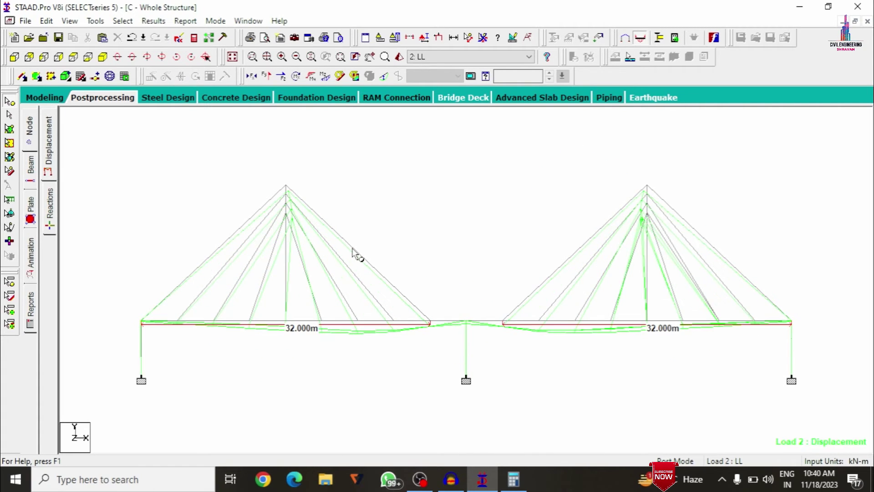
click(423, 58)
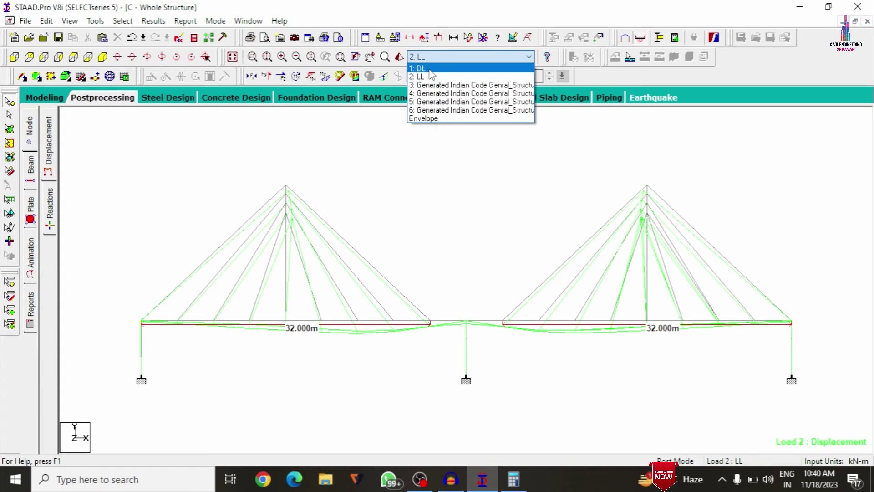
click(435, 68)
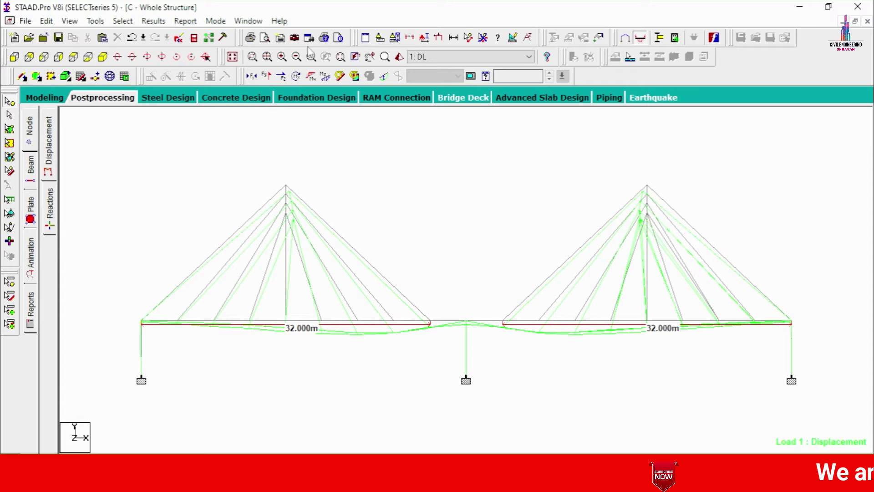
click(103, 56)
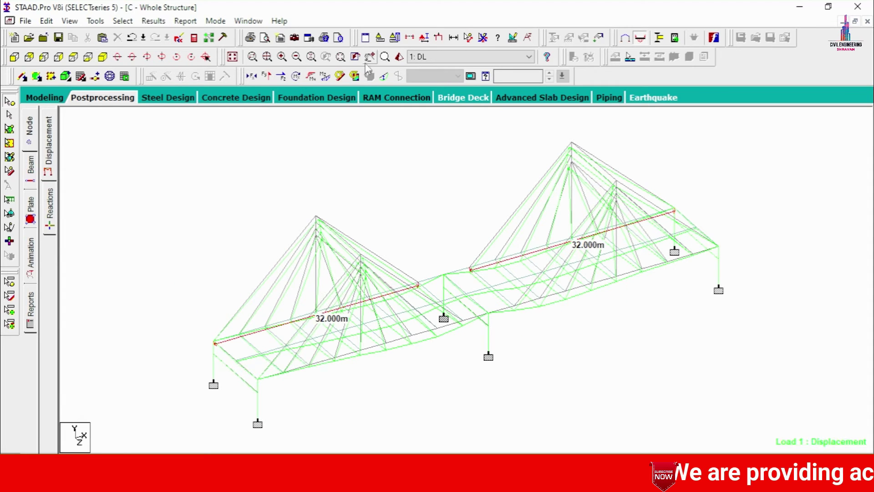
- Replace the displacement display with the shear force and Bending Z diagrams for DL in turn, hiding each one after viewing
click(385, 77)
click(268, 76)
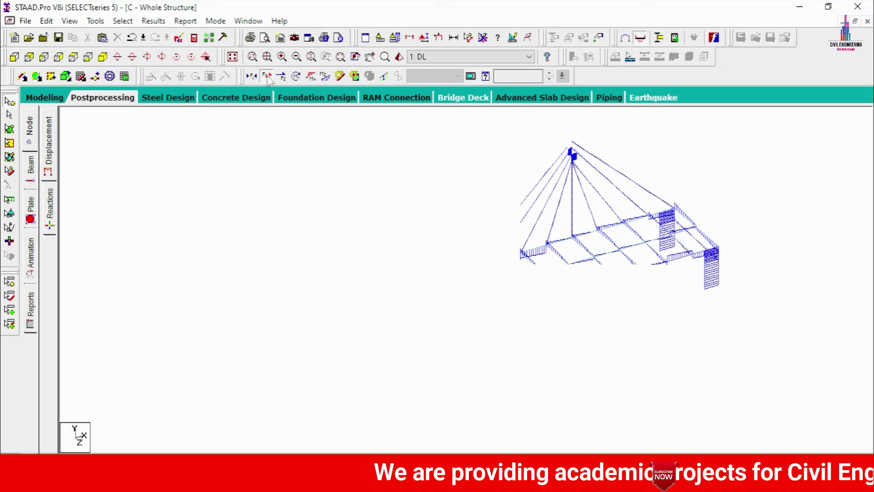
click(267, 77)
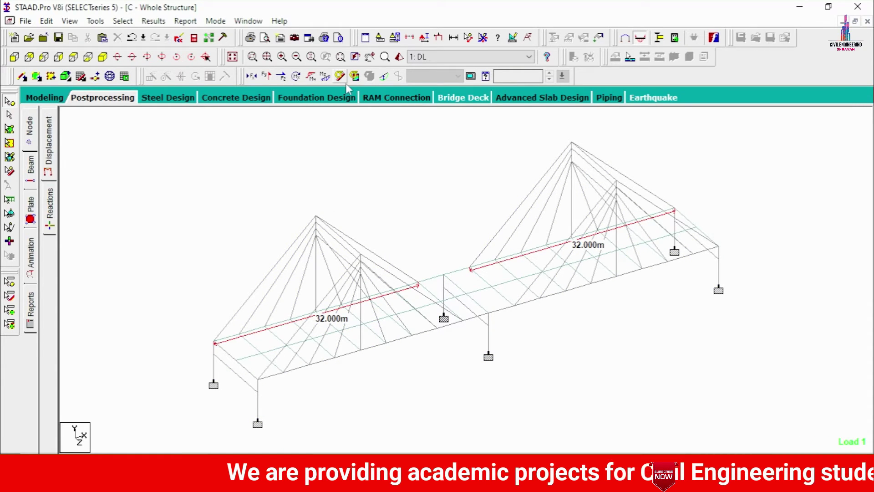
click(325, 76)
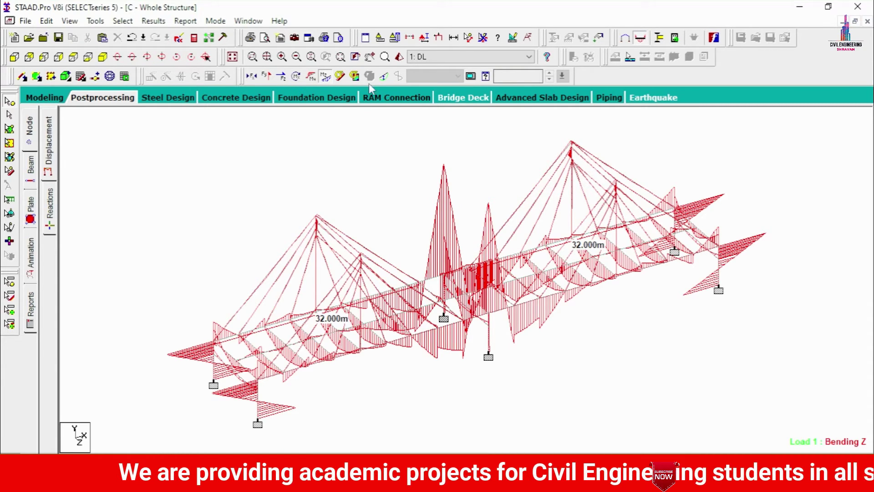
click(326, 77)
- Display the plate stress contour for load case 1: DL with the Max Absolute stress type and Normal Fill
click(32, 208)
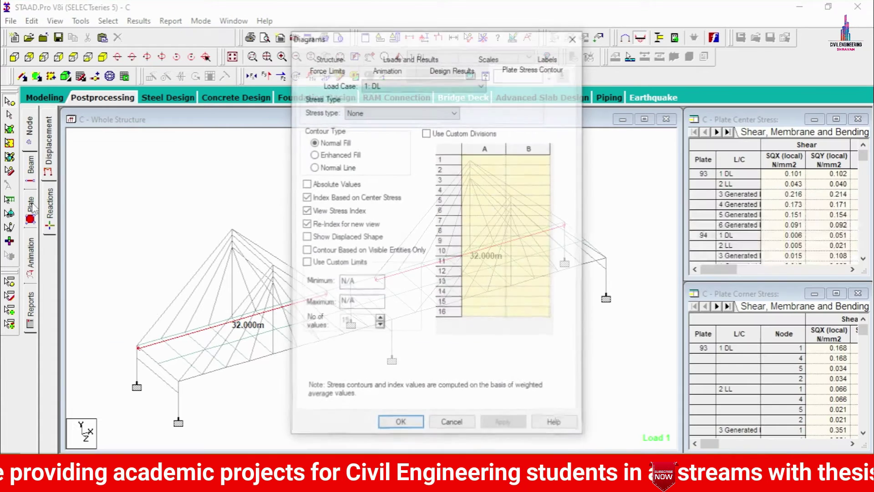
click(355, 113)
click(363, 124)
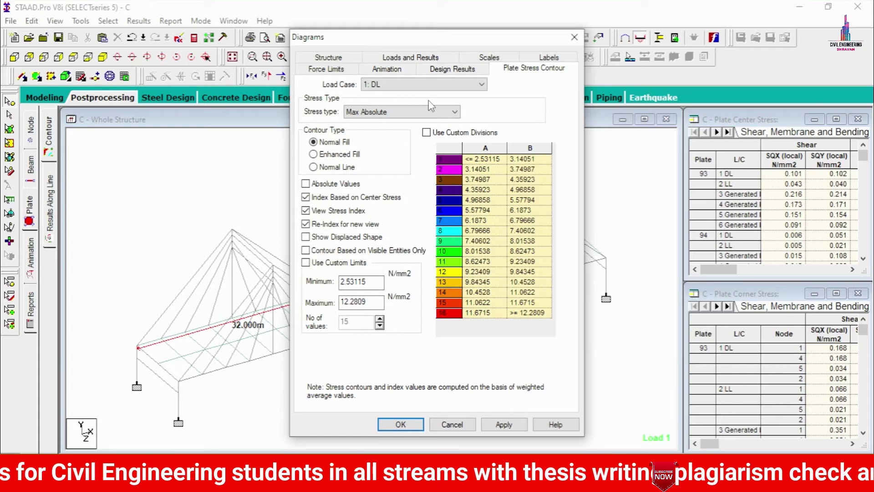
click(504, 423)
click(401, 424)
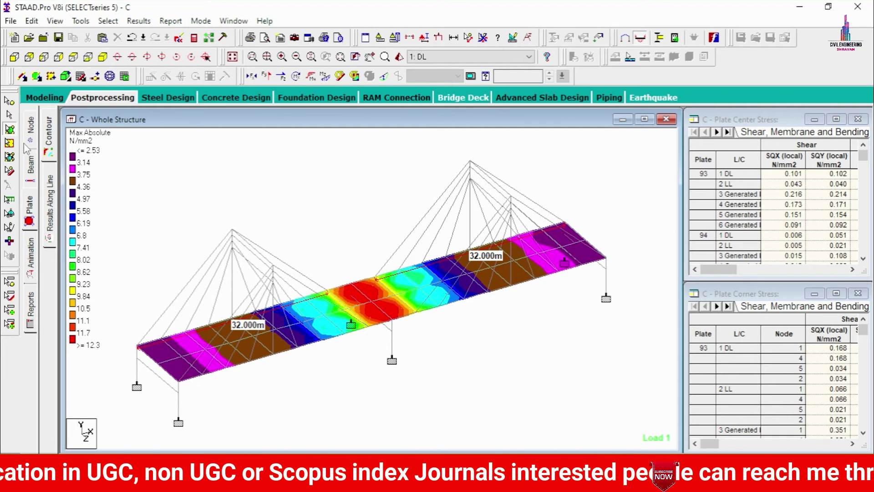
- Return to modeling mode and set the concrete design code to IS456
click(44, 98)
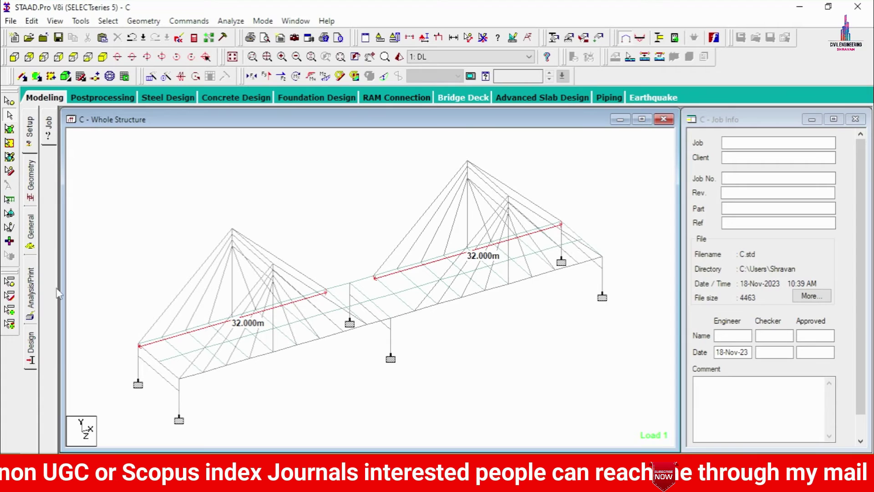
click(31, 348)
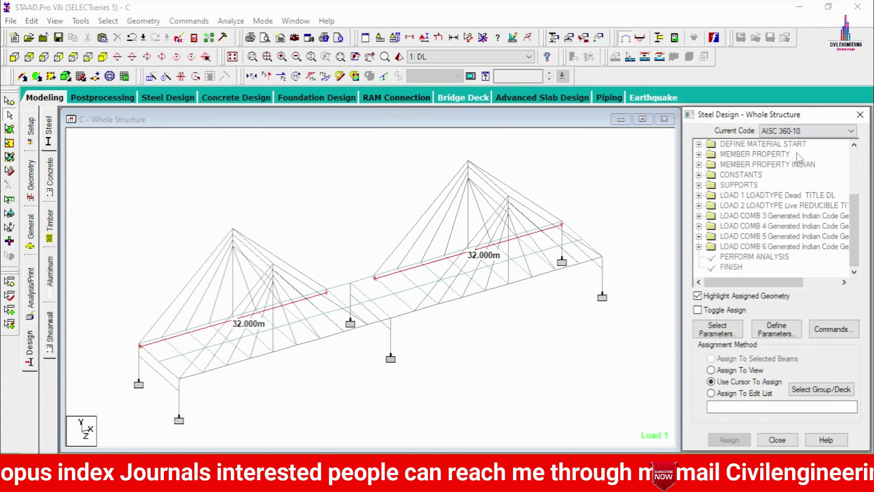
click(795, 131)
scroll(791, 314, down, 3)
click(54, 182)
click(51, 181)
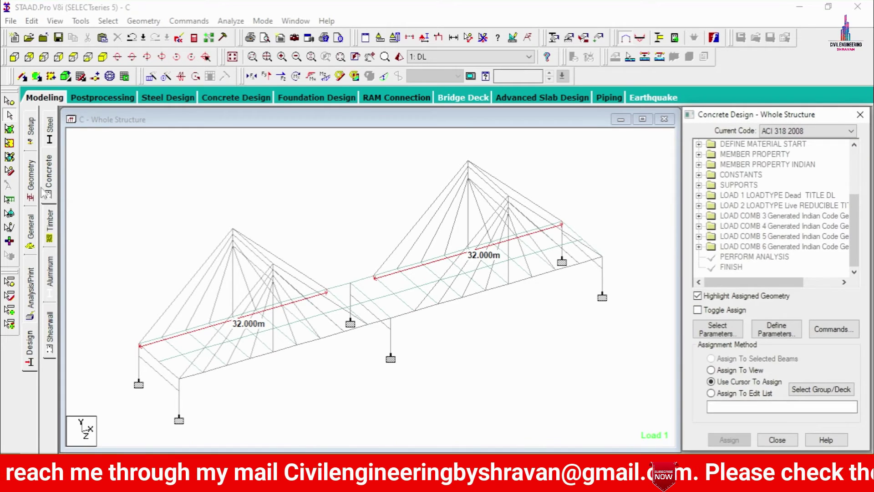
click(794, 134)
key(i)
key(Return)
click(795, 133)
scroll(777, 185, up, 1)
click(769, 297)
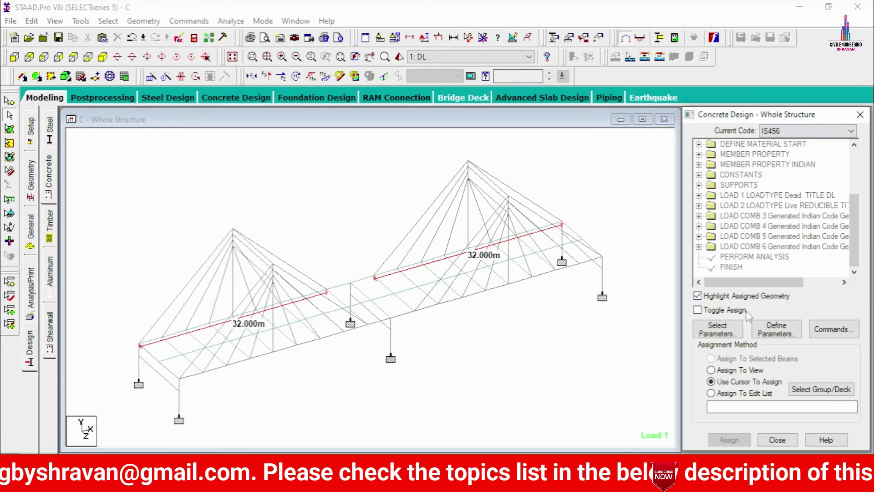
- Limit the selected concrete design parameters to Fc, Fymain, Fysec, Maxmain and Maxsec
click(734, 330)
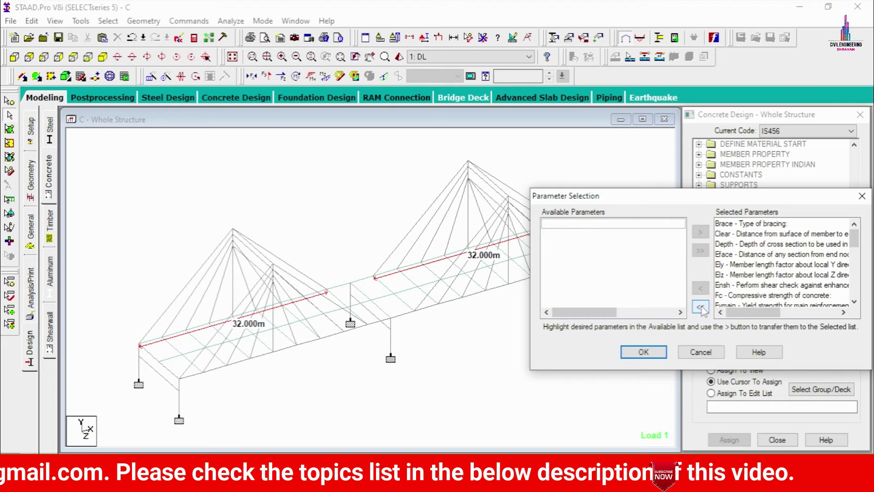
click(702, 307)
double_click(594, 297)
double_click(595, 297)
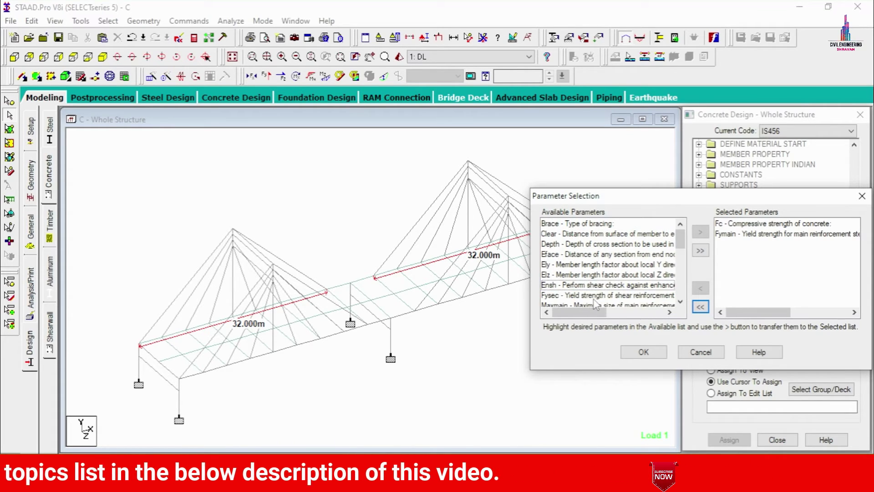
double_click(595, 297)
double_click(595, 297)
double_click(595, 297)
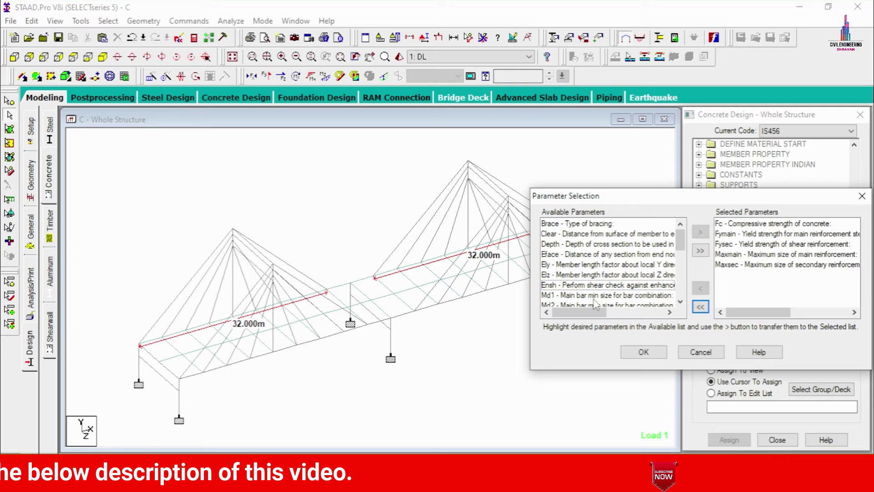
click(643, 352)
- Define the concrete compressive strength FC as 30000 kN/m2 and the main reinforcement yield strength FYMAIN as 500000 kN/m2
click(776, 329)
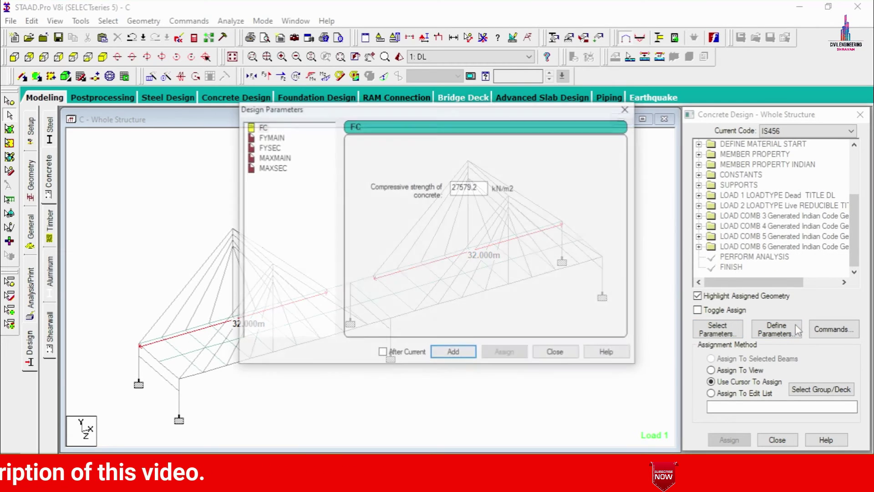
drag(482, 190, 432, 185)
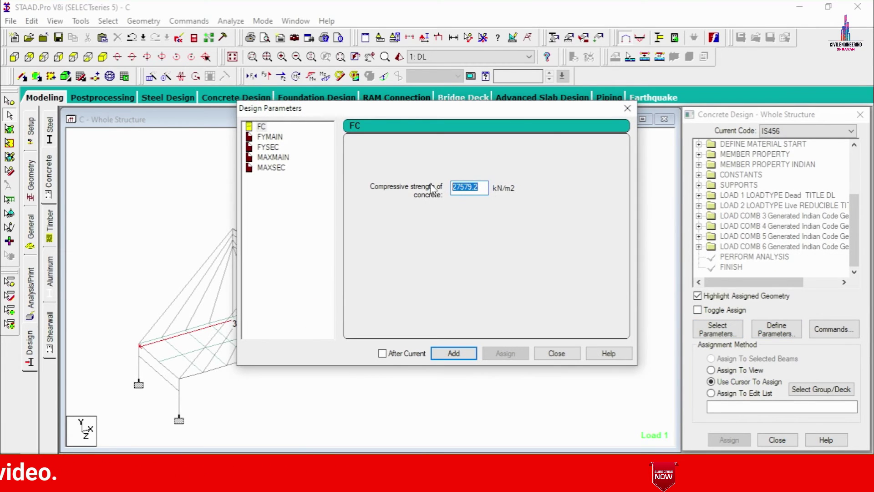
text(30000)
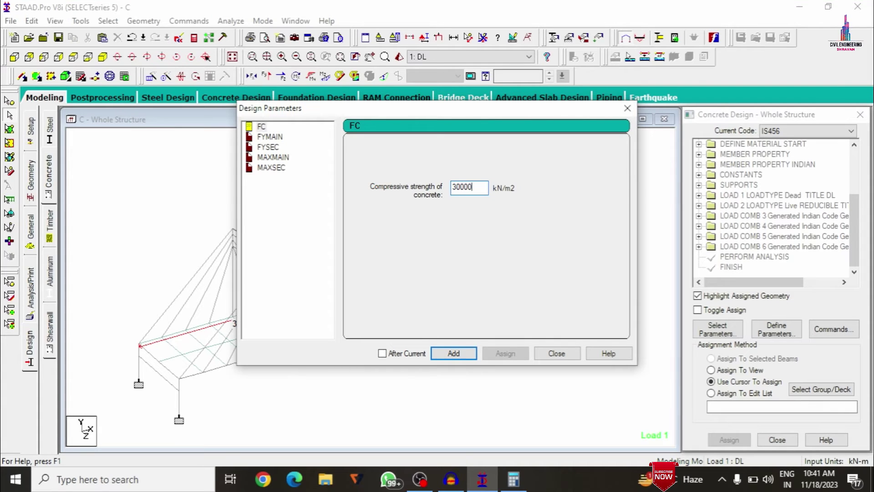
click(261, 127)
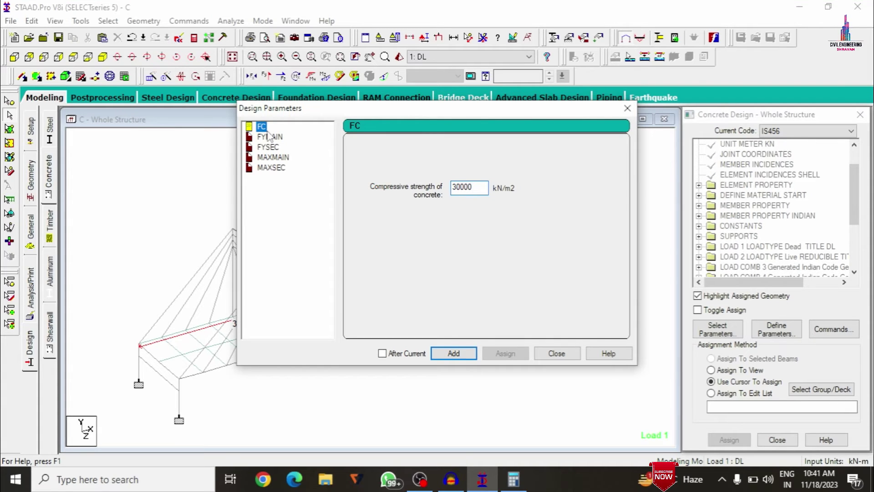
click(268, 136)
double_click(474, 187)
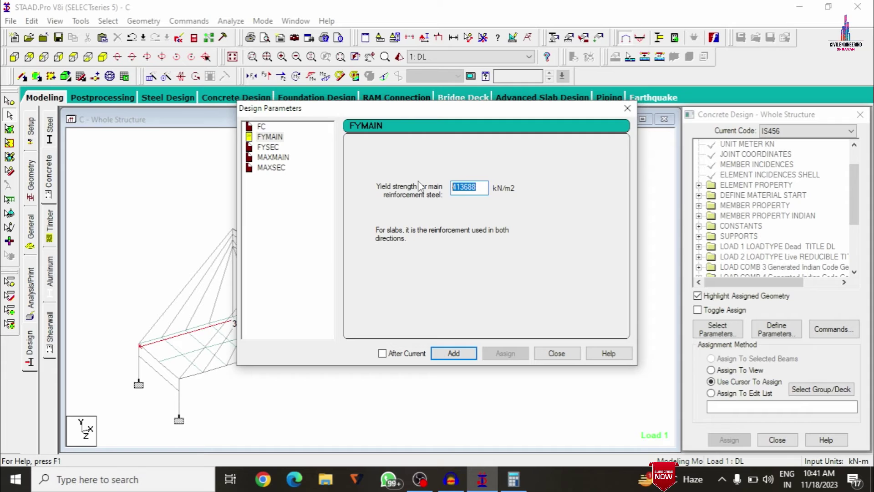
text(500000)
- Define FYSEC as 500000 kN/m2, MAXMAIN as 20 mm and MAXSEC as 12 mm, and finish the design parameters
click(263, 147)
key(Tab)
text(5)
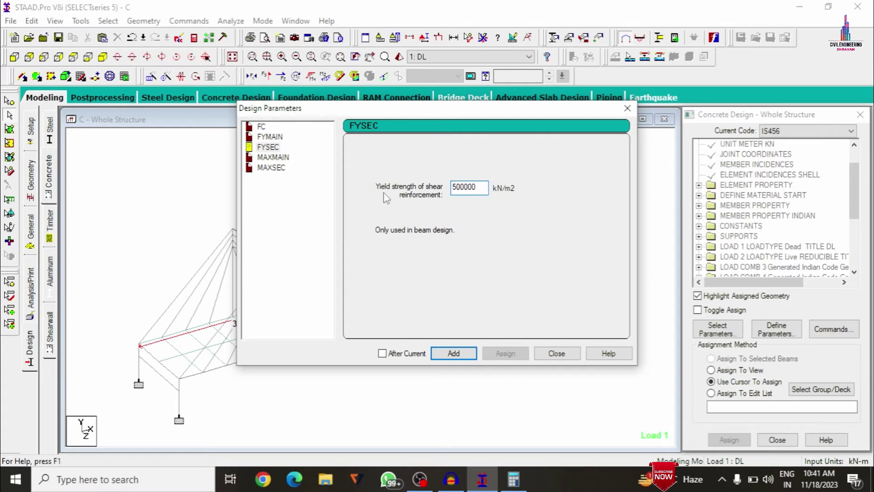
click(272, 158)
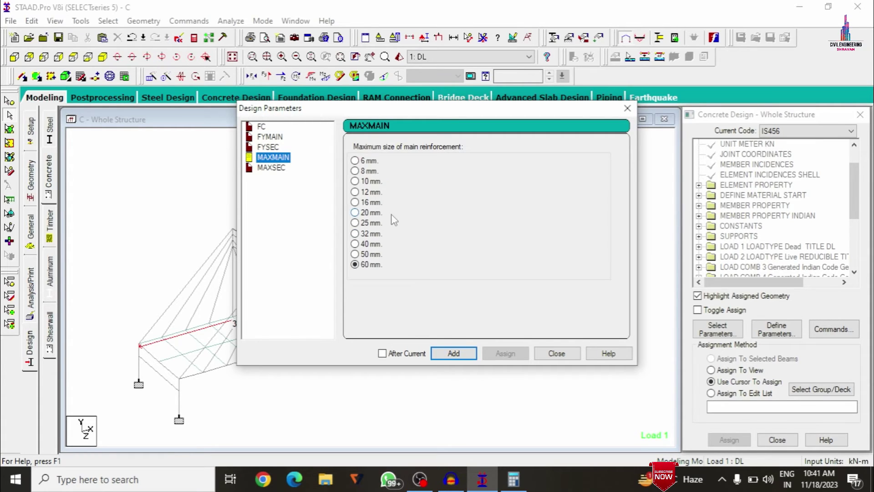
click(377, 214)
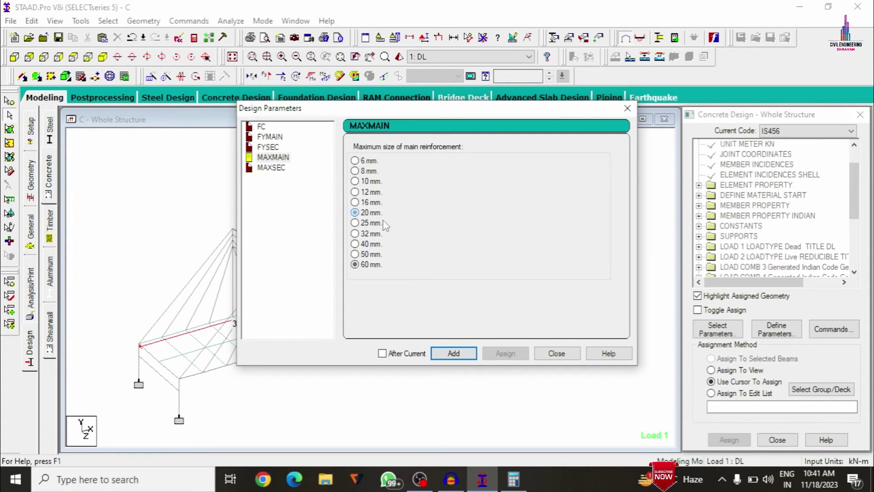
click(272, 167)
click(455, 354)
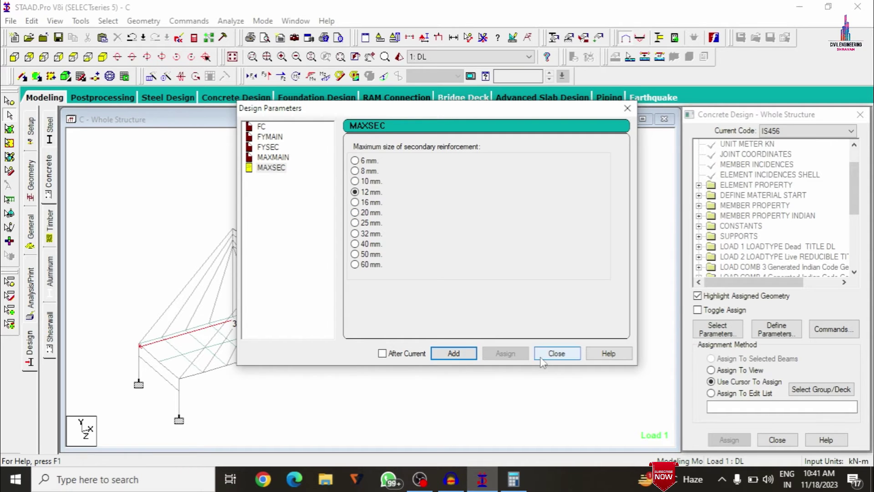
click(557, 353)
- Add the Design Beam, Design Column, Design Slab/Element and Take Off commands to the concrete design
click(847, 327)
click(533, 187)
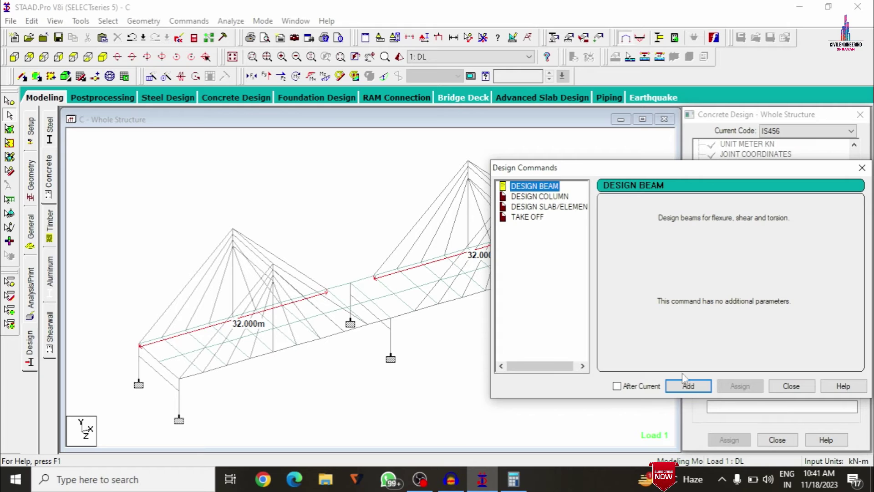
click(543, 196)
click(688, 386)
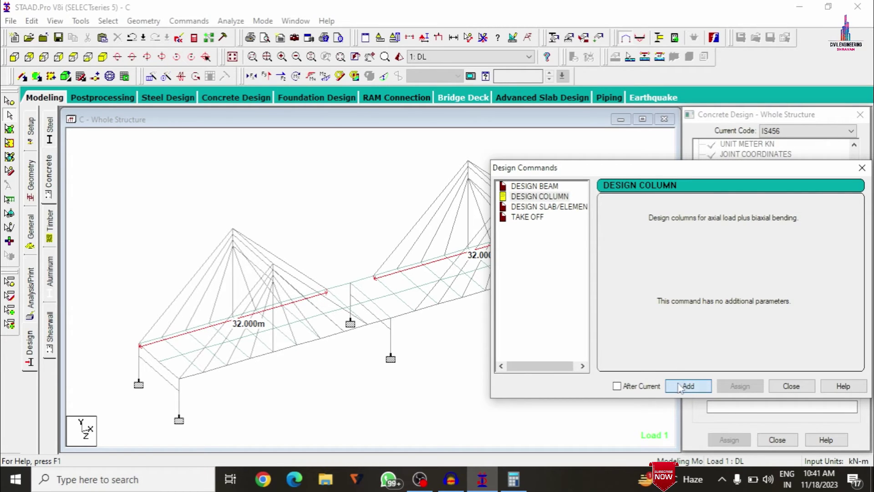
click(550, 207)
click(688, 386)
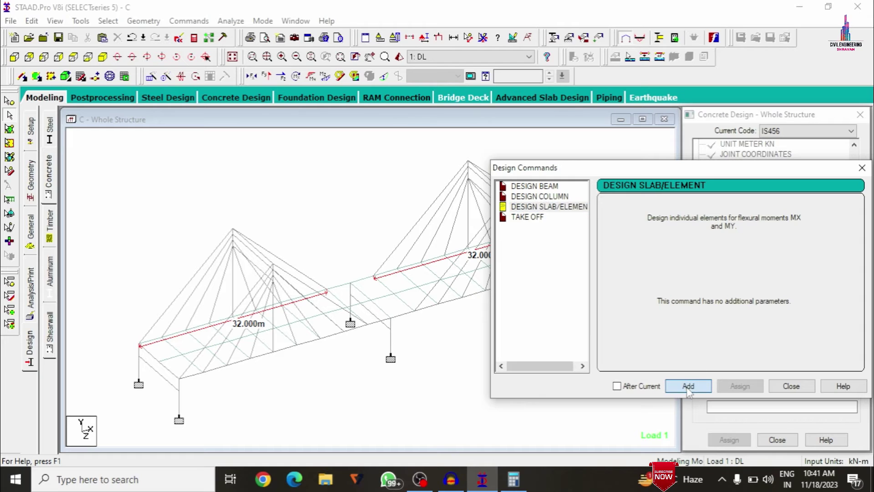
click(527, 217)
click(688, 385)
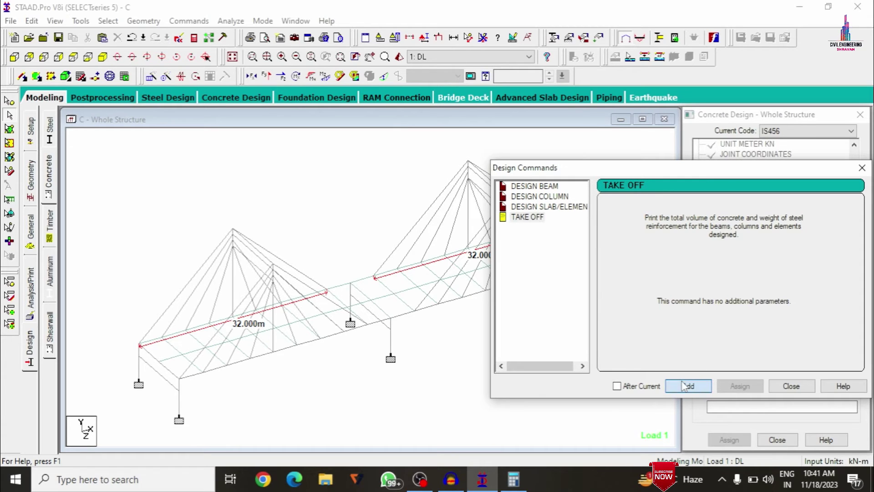
click(791, 385)
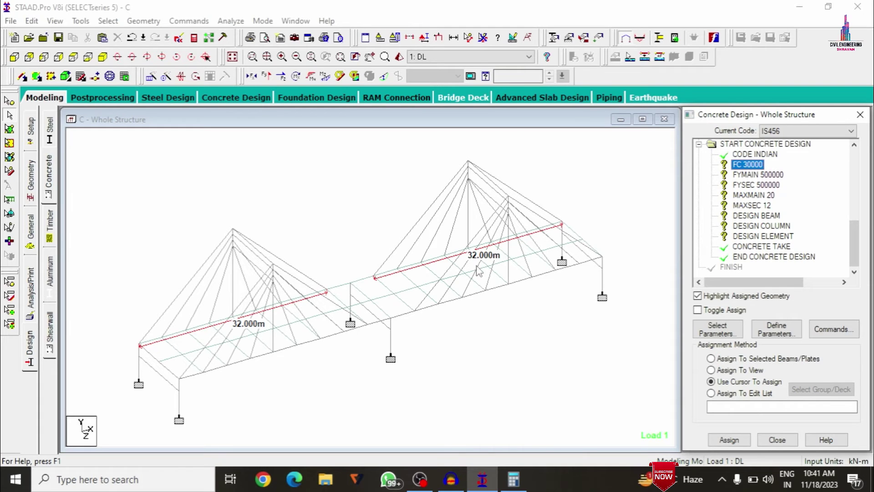
- Assign the FC 30000 concrete design parameter to the whole bridge with the Assign To View method
click(14, 56)
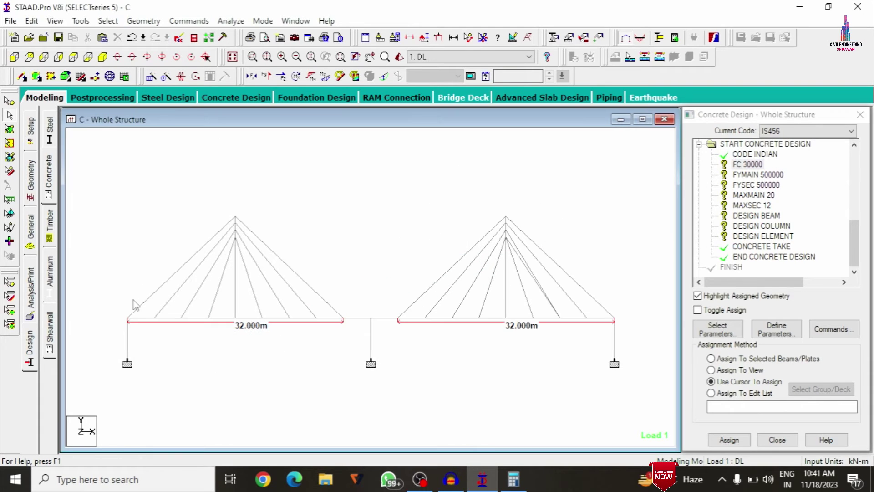
click(711, 359)
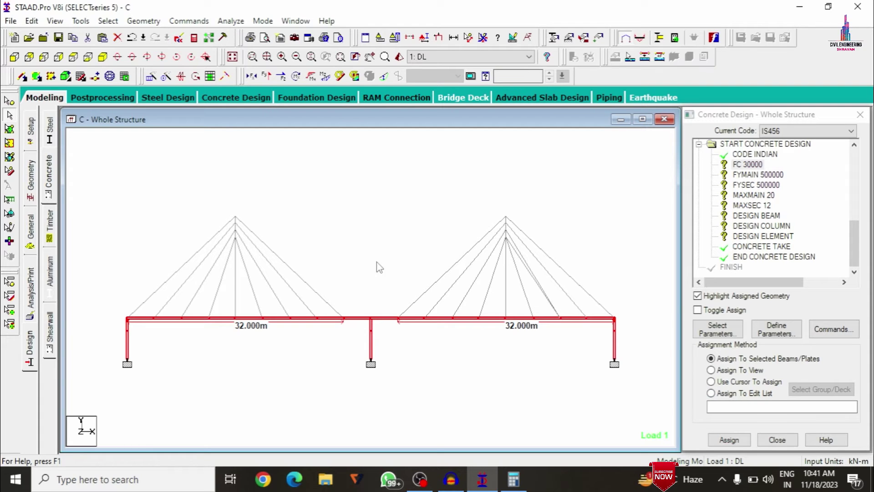
click(103, 56)
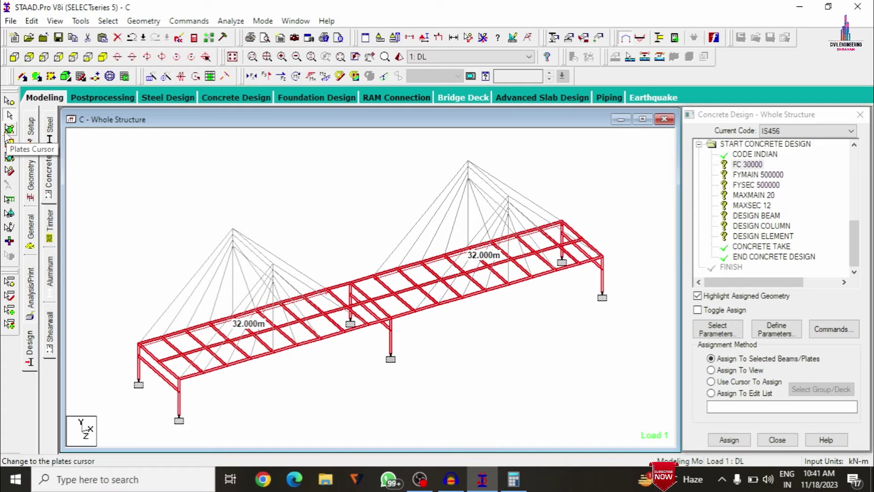
click(722, 371)
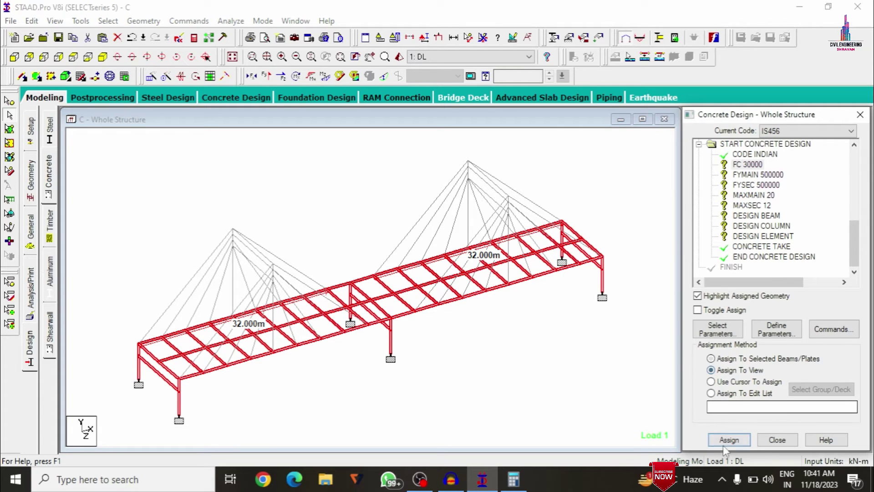
click(729, 440)
click(786, 313)
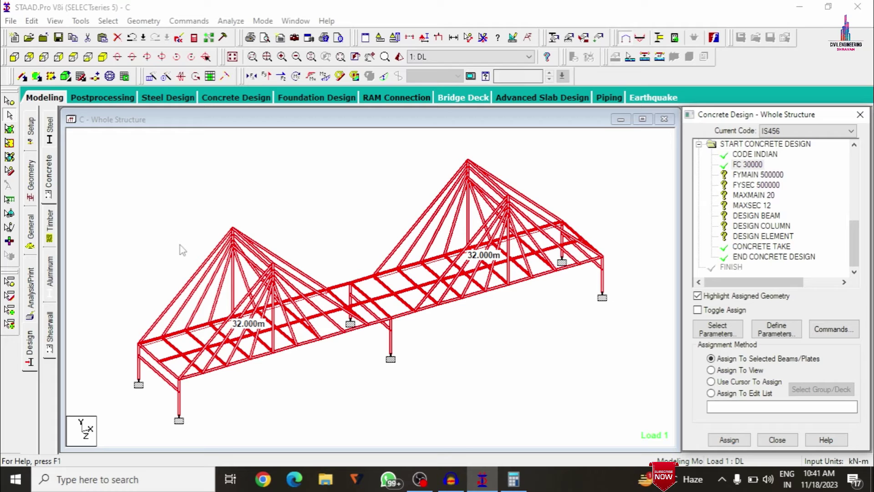
- Assign the FYMAIN 500000 and FYSEC 500000 parameters to the whole bridge with the Assign To View method
click(763, 174)
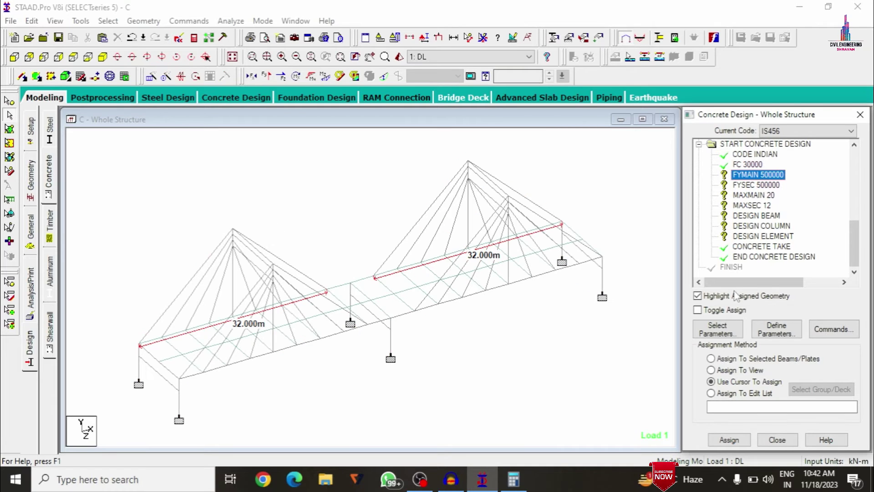
click(711, 370)
click(729, 440)
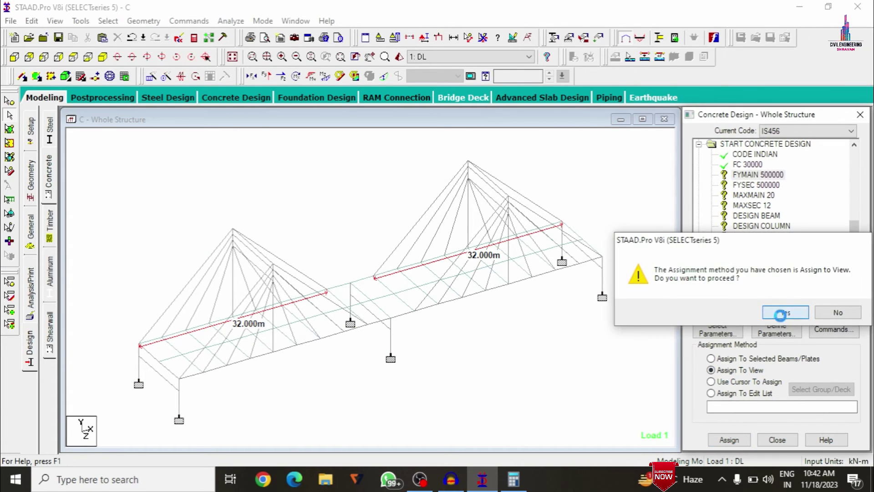
click(783, 310)
click(756, 184)
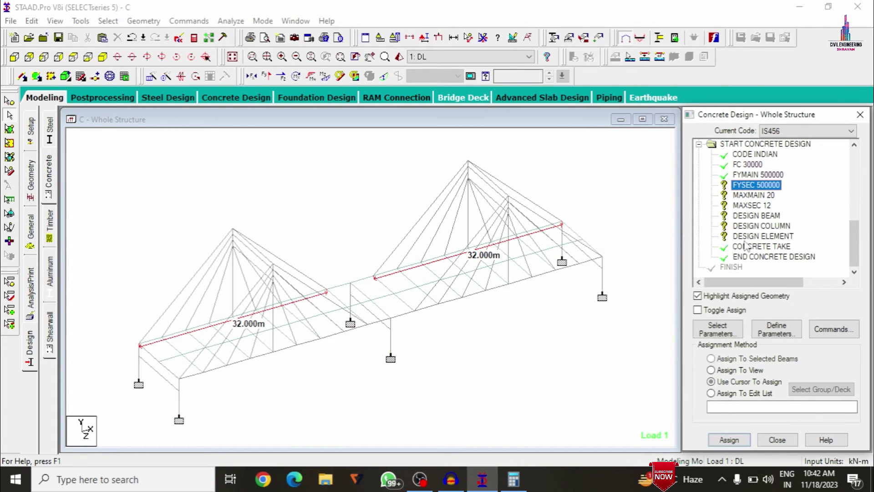
click(730, 381)
click(729, 440)
click(779, 310)
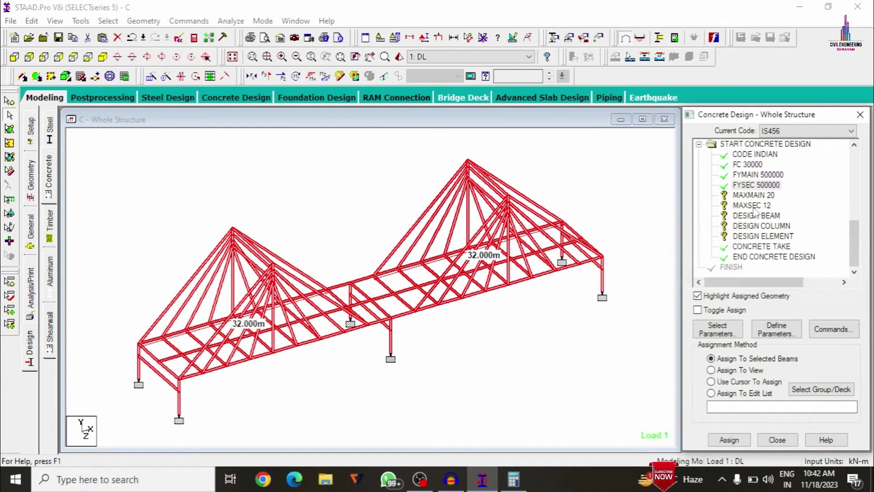
- Assign the MAXMAIN 20 and MAXSEC 12 parameters to all members in the view
click(751, 195)
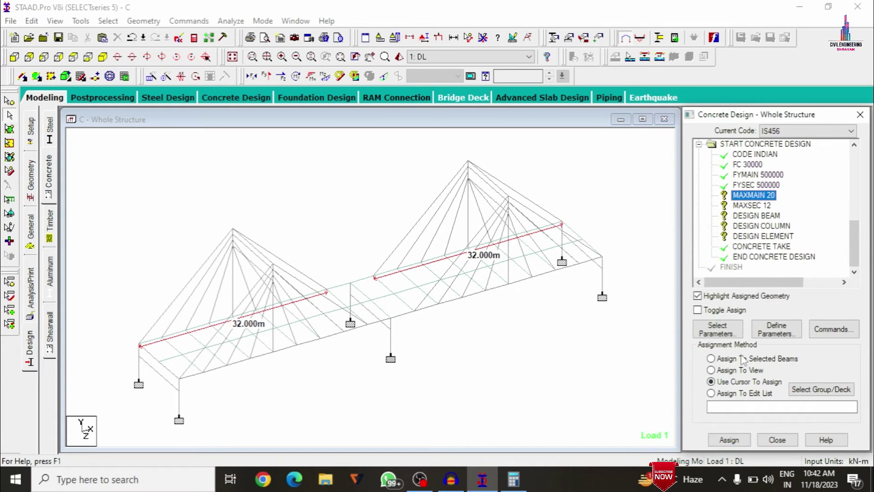
click(729, 440)
click(783, 310)
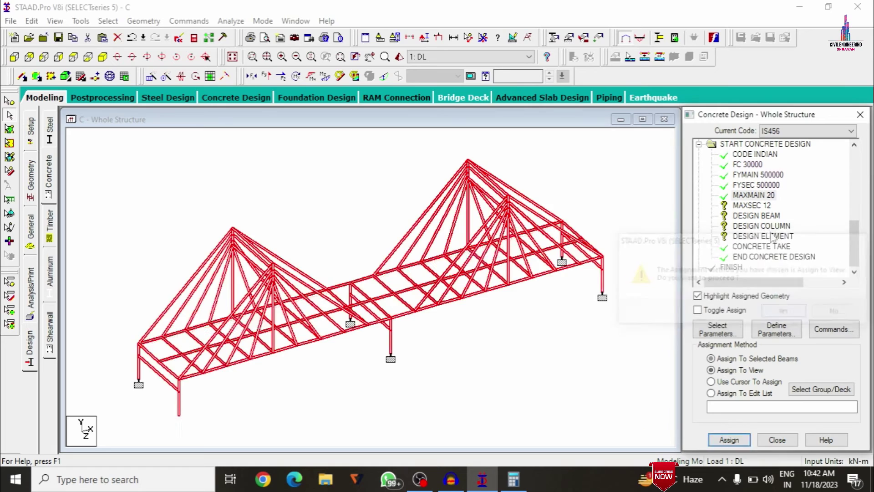
click(763, 206)
click(727, 441)
click(781, 312)
- Select the deck beams and the lower cross beams between the columns, and assign the Design Beam command to them
click(757, 216)
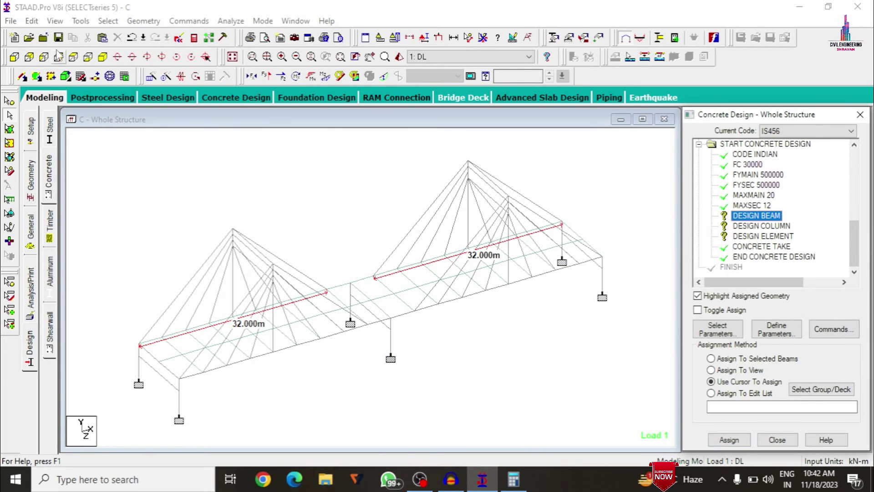
click(29, 56)
drag(119, 316, 630, 326)
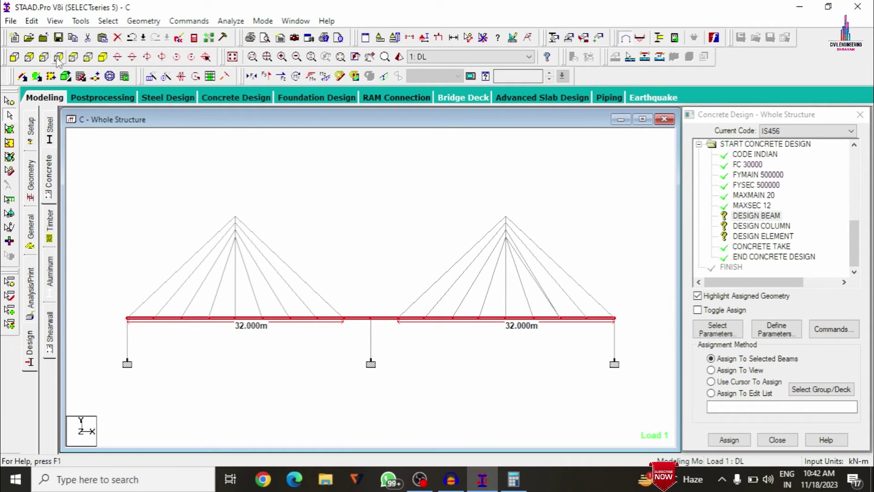
click(58, 58)
ctrl+click(352, 366)
click(103, 57)
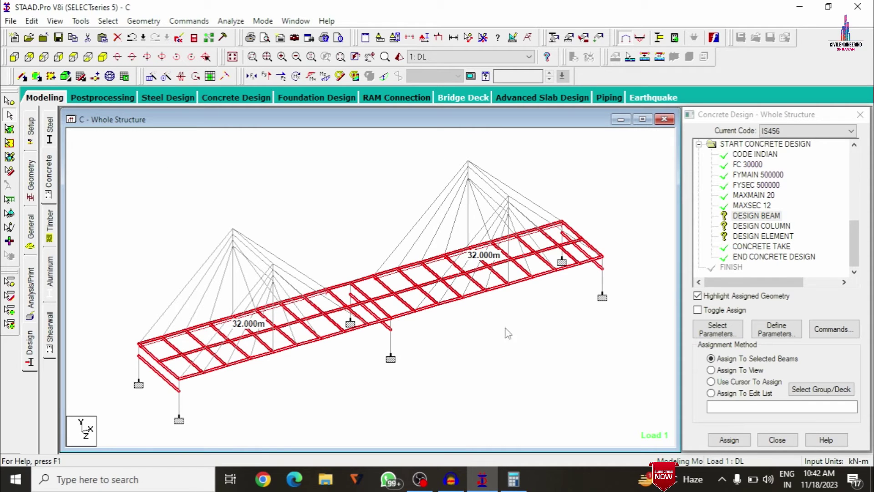
click(730, 439)
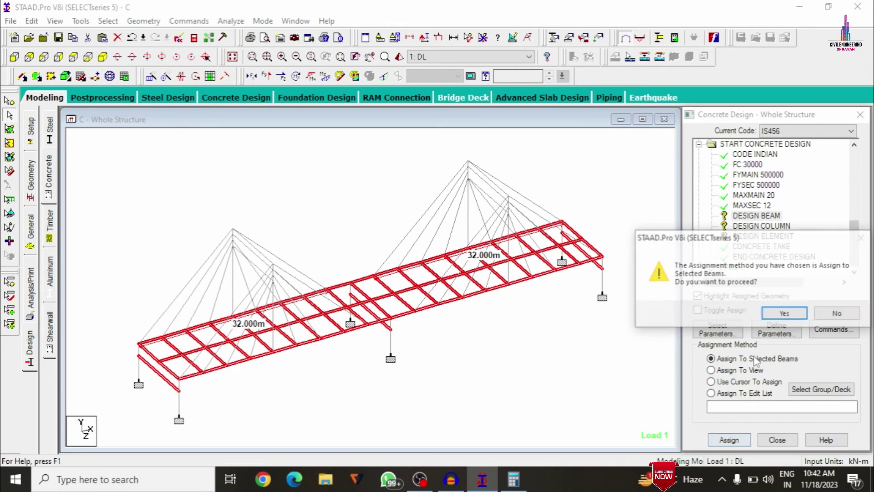
click(782, 313)
- Select the six supporting columns under the deck and assign the Design Column command to them
click(755, 226)
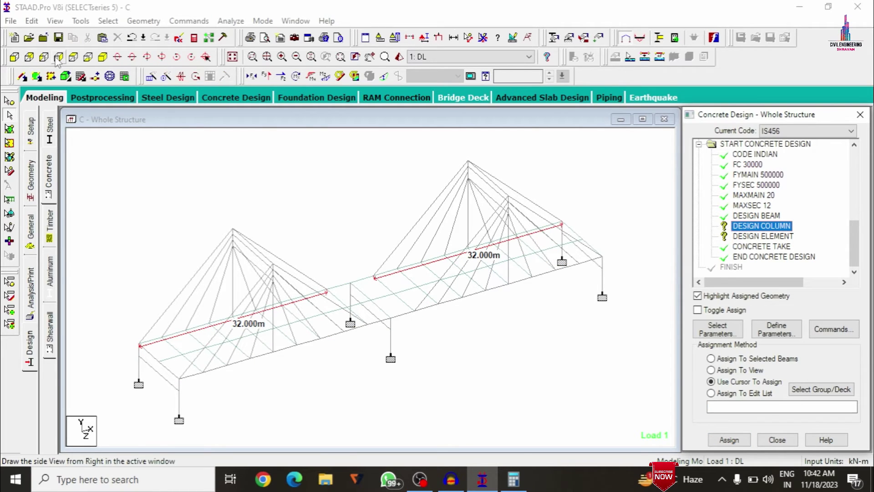
click(14, 57)
drag(120, 239, 138, 257)
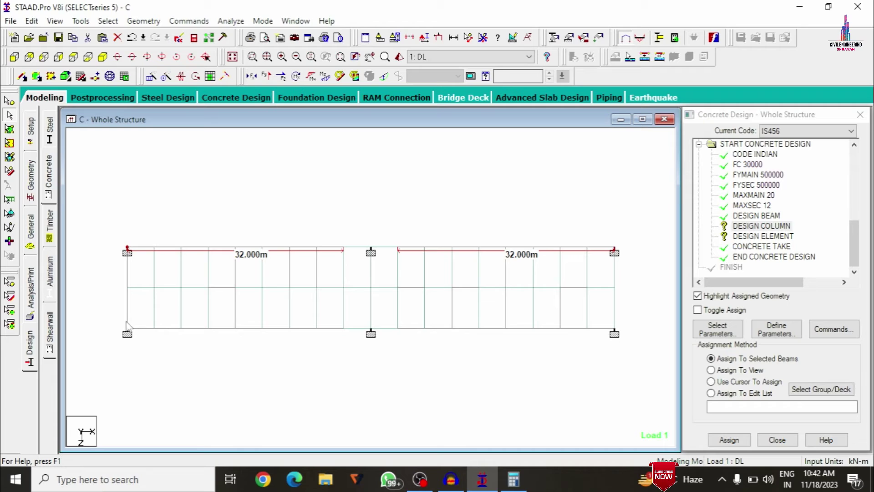
ctrl+drag(140, 341, 140, 341)
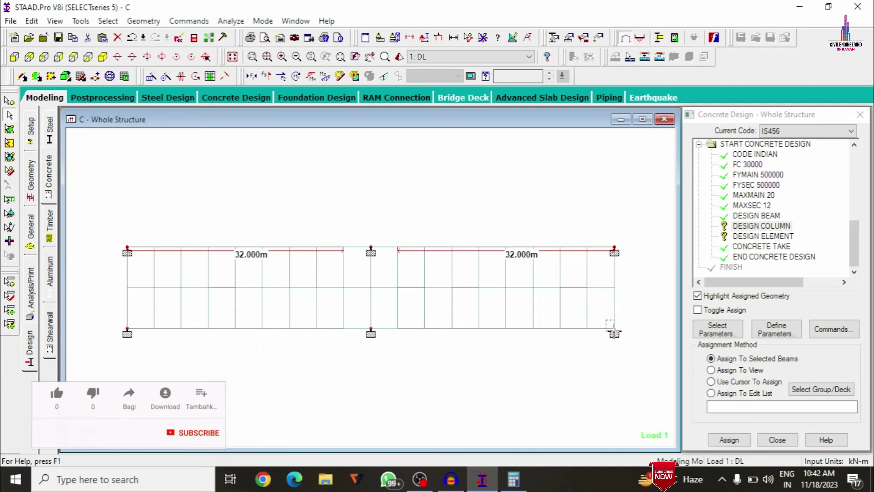
click(102, 57)
click(730, 438)
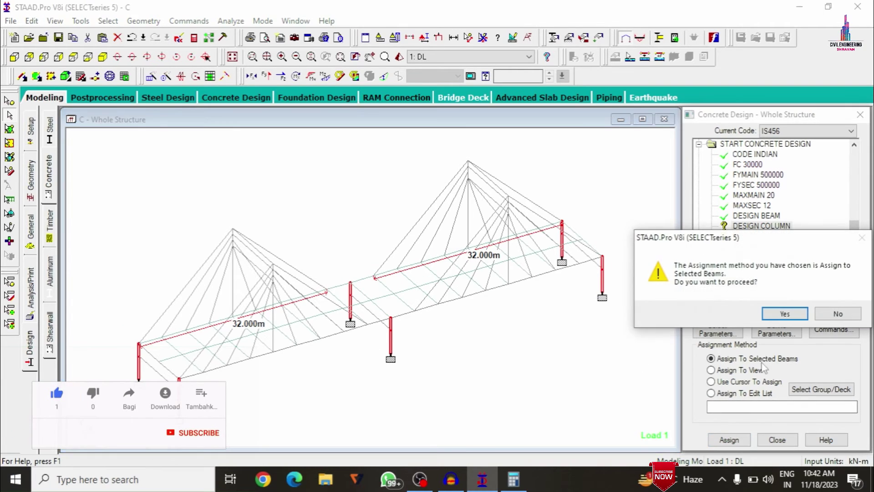
click(785, 315)
- Assign the Design Element command to all deck plates in the view and clear the selection
click(756, 236)
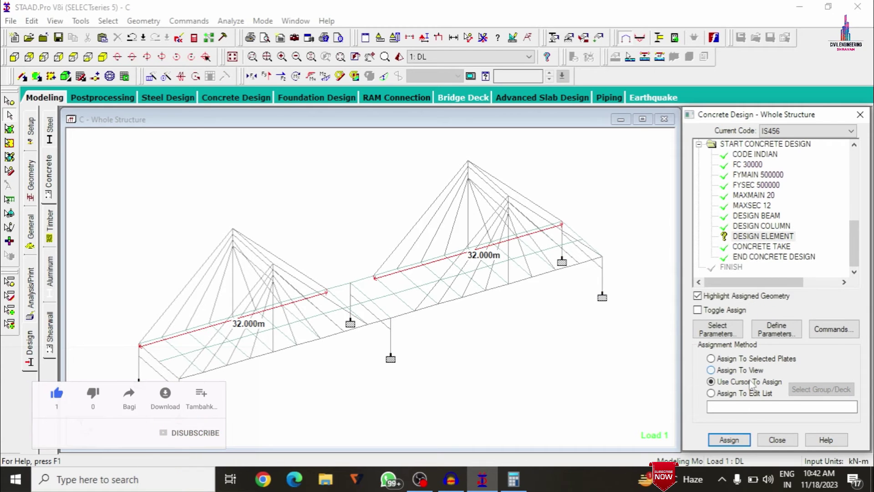
click(725, 441)
click(784, 313)
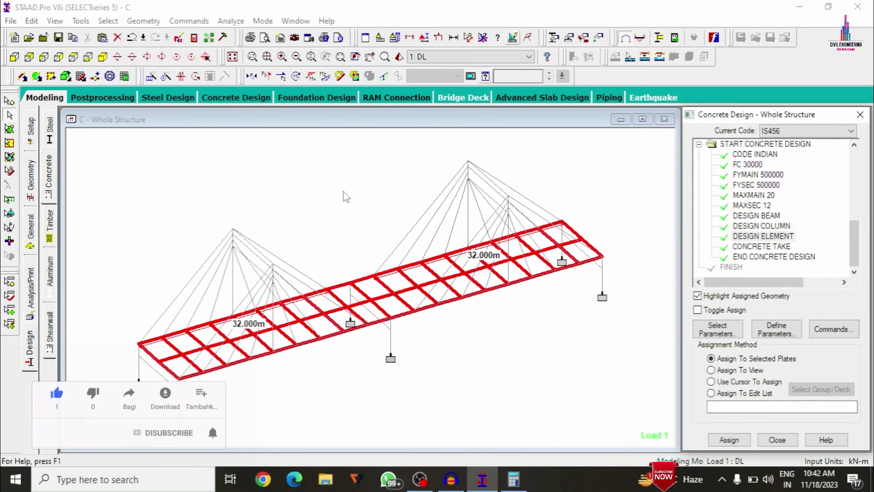
click(613, 212)
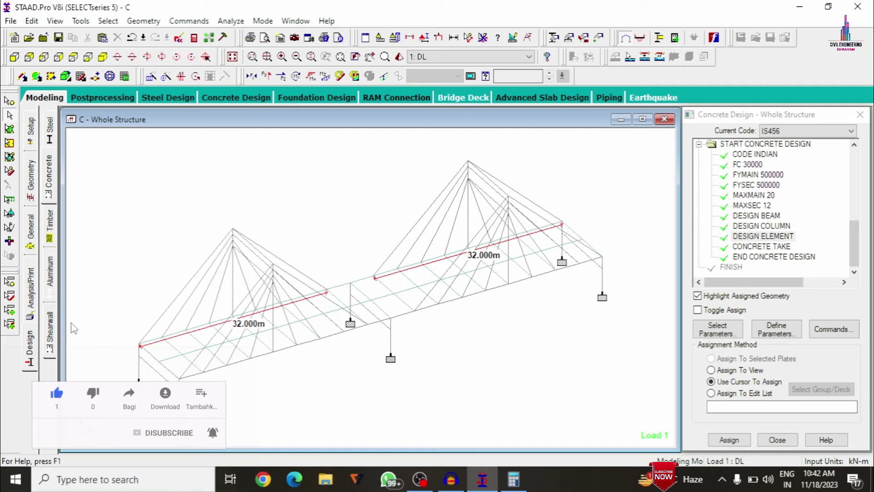
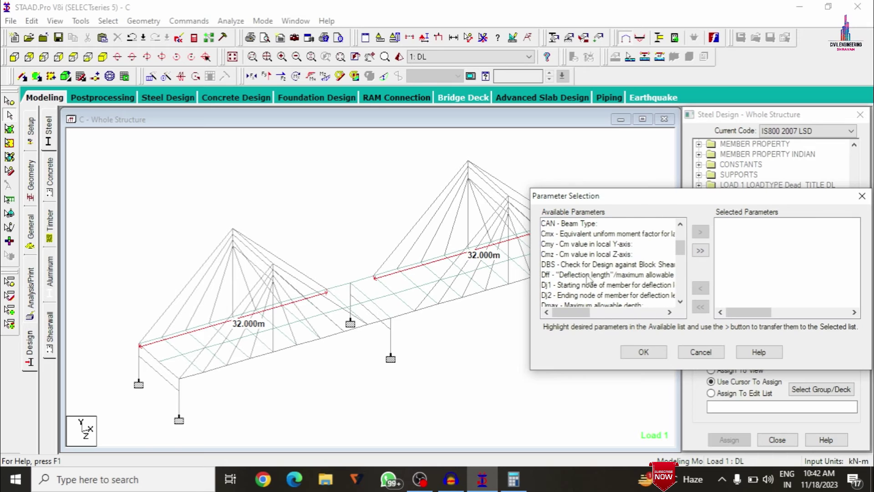
- Select only Fyld and Track as the parameters for the IS800 2007 LSD steel design
scroll(577, 281, down, 3)
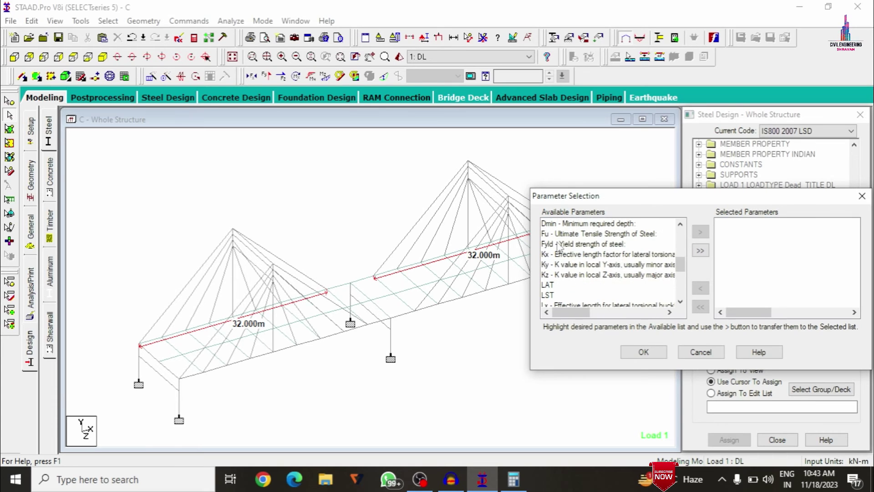
double_click(559, 245)
scroll(569, 292, down, 4)
double_click(571, 295)
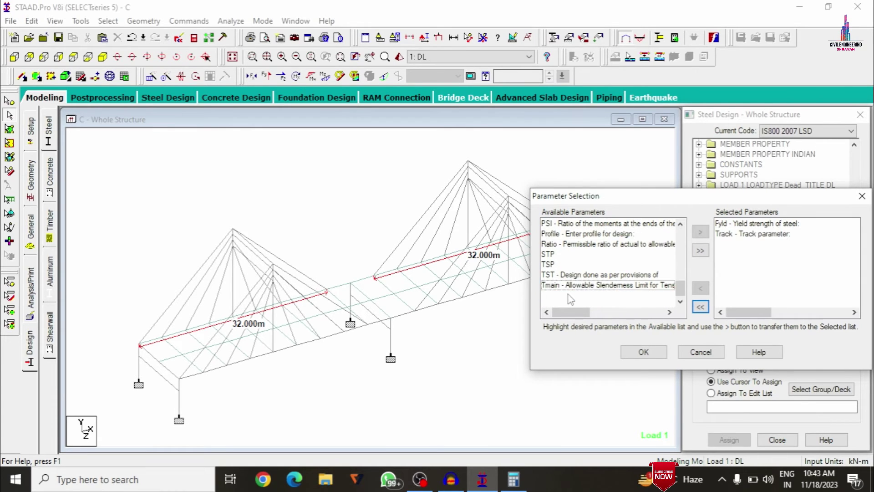
click(644, 352)
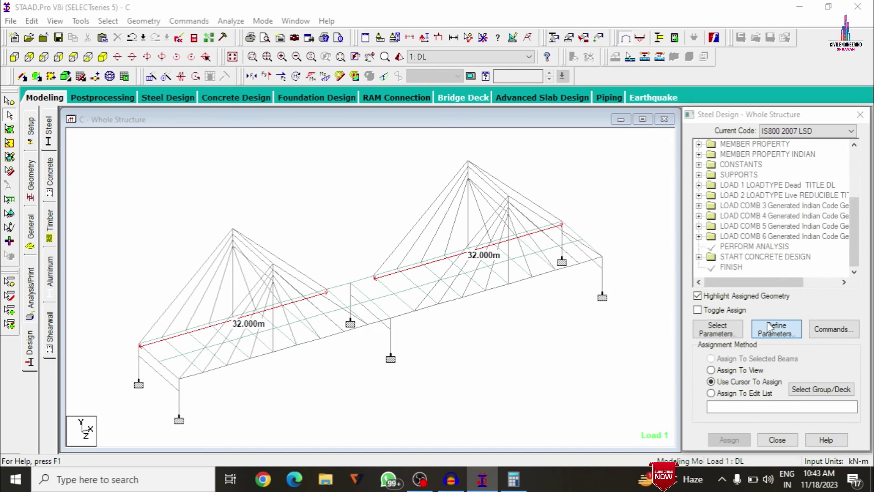
- Define the steel yield strength FYLD as 250000 kN/m2 and TRACK as 2 for maximum detail output
click(774, 329)
click(453, 355)
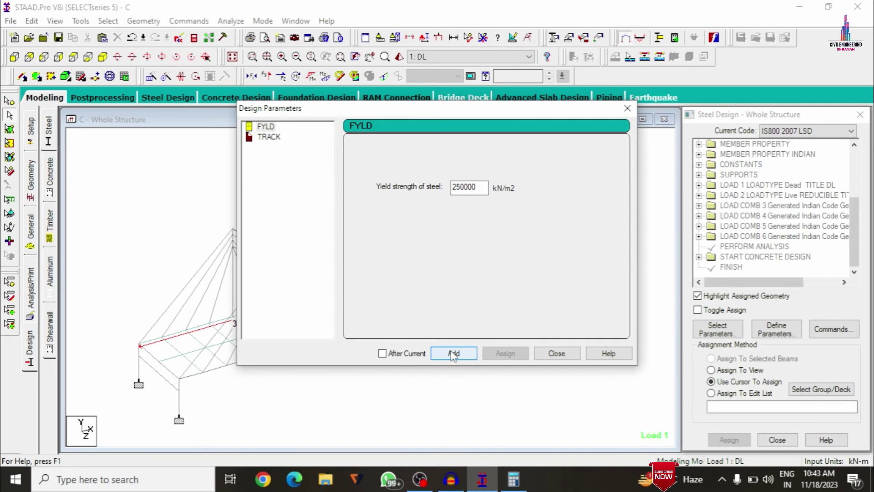
click(272, 137)
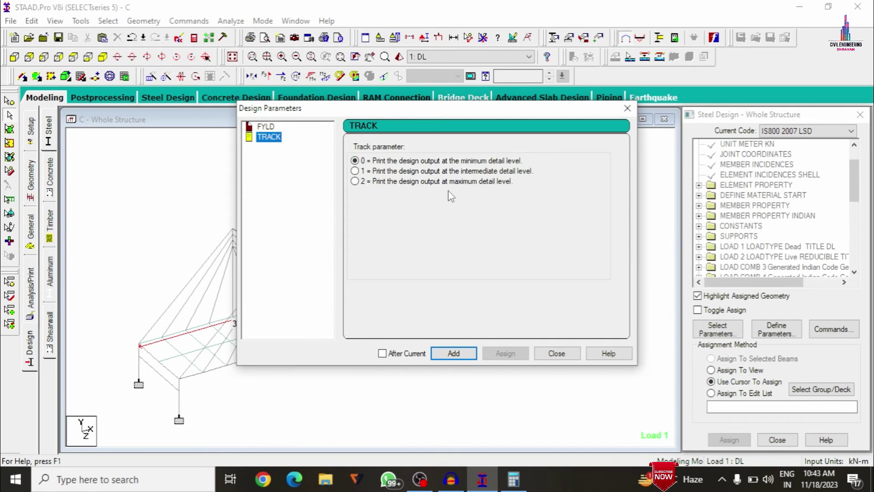
click(432, 182)
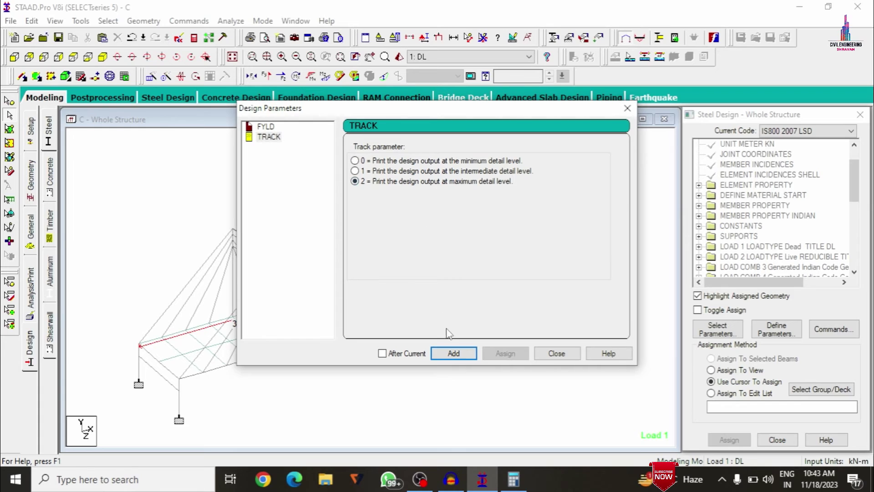
click(448, 354)
click(557, 353)
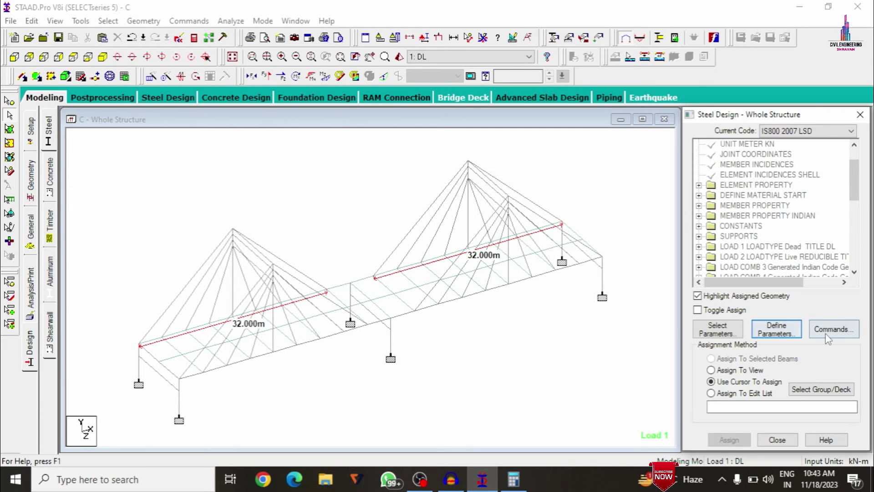
- Add the Check Code, Member Take Off, Select and Take Off commands to the IS800 2007 LSD steel design
click(831, 328)
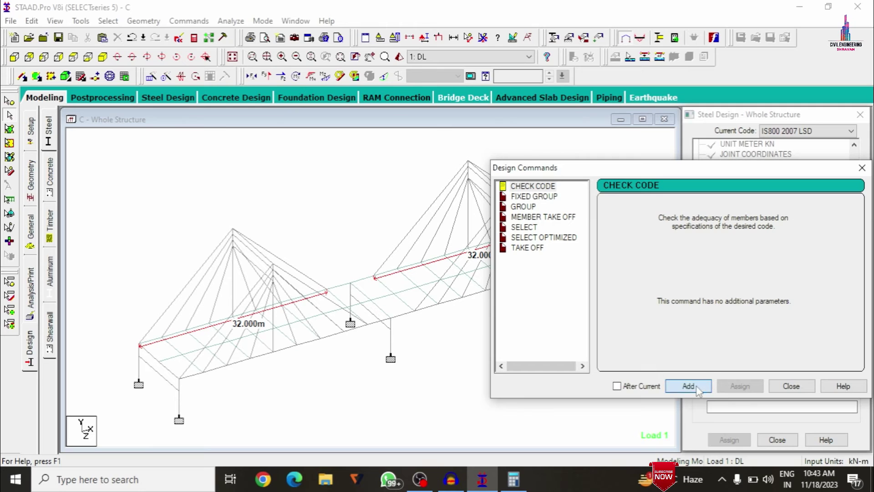
click(526, 216)
click(688, 385)
click(528, 227)
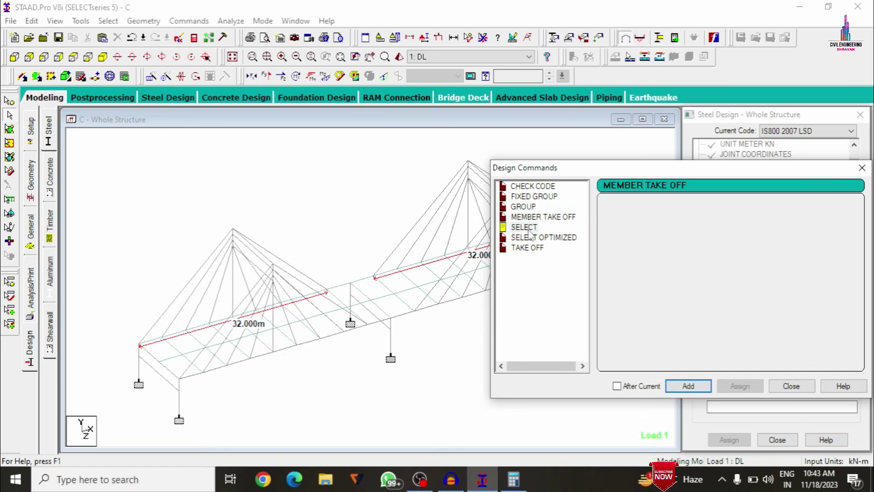
click(667, 382)
click(535, 247)
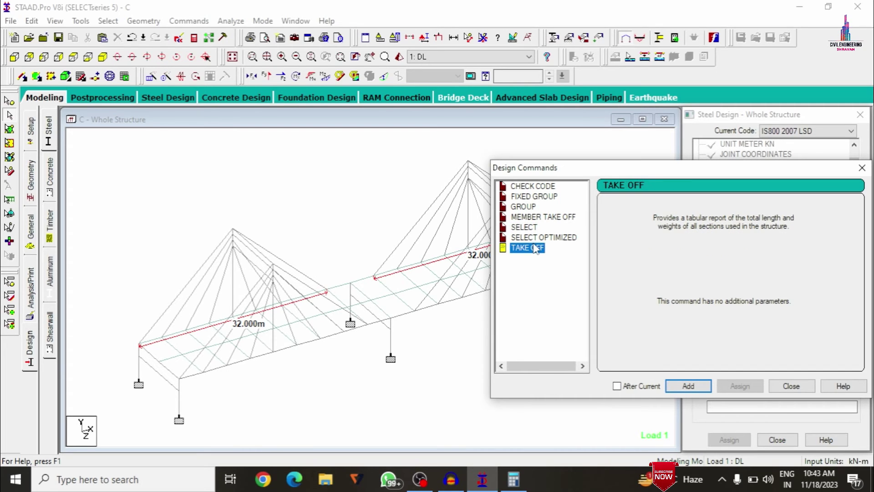
click(688, 386)
click(791, 386)
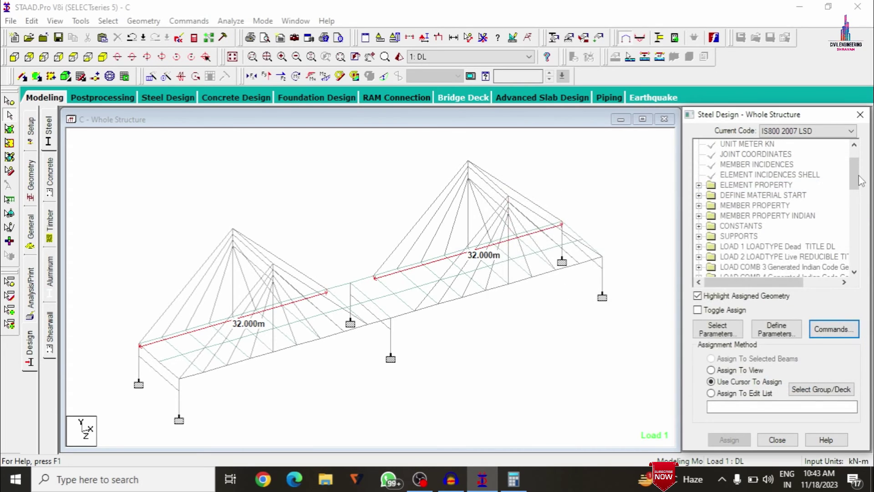
- Select all cable and pylon members above the deck and assign the FYLD 250000 parameter to them
drag(860, 181, 857, 255)
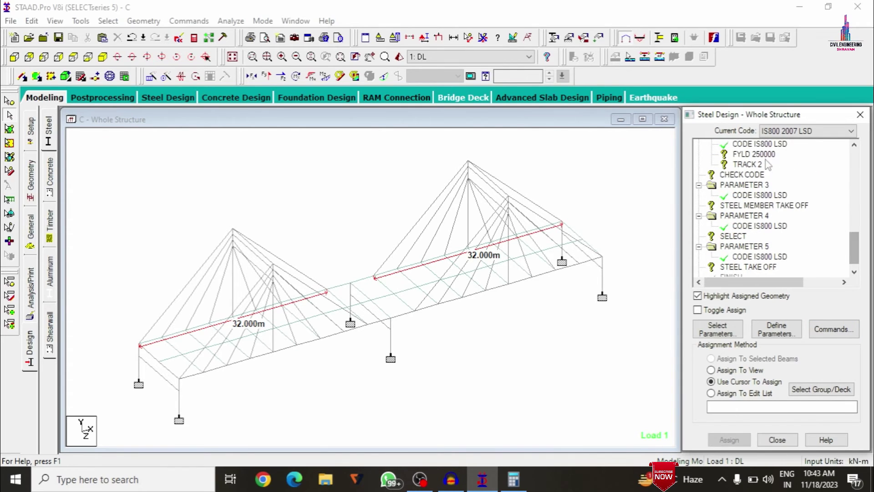
click(754, 154)
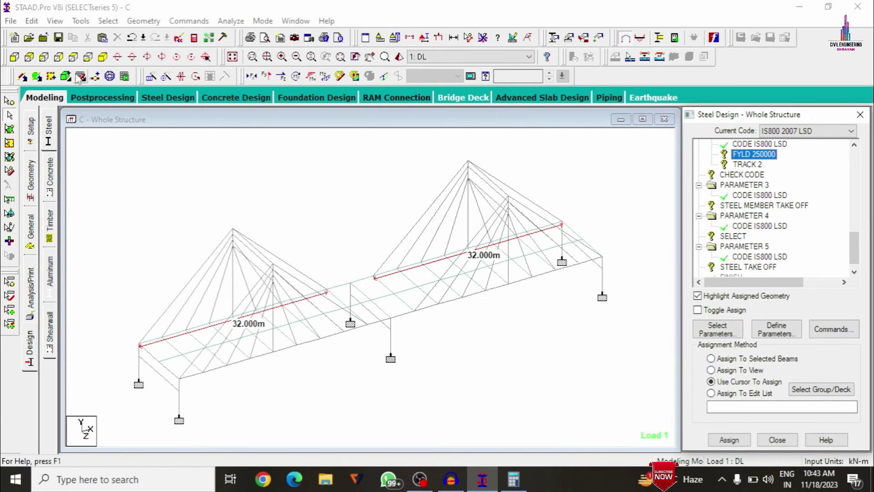
click(14, 56)
drag(101, 168, 644, 314)
click(103, 57)
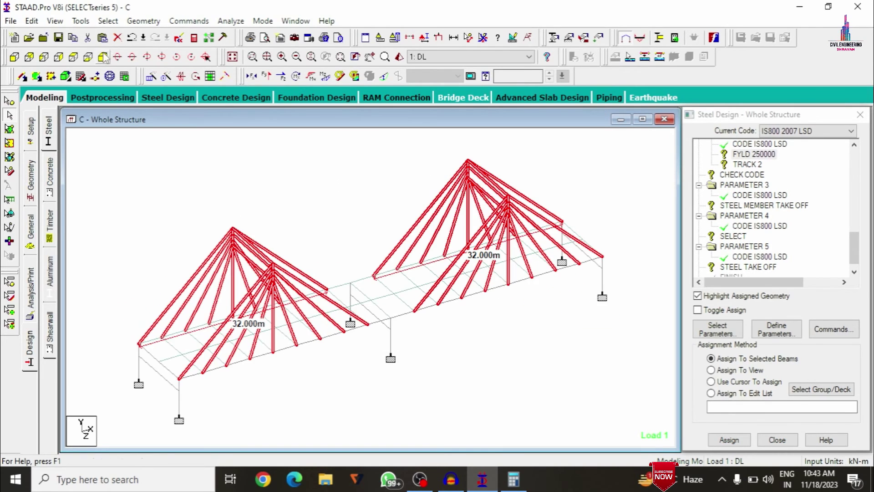
click(727, 440)
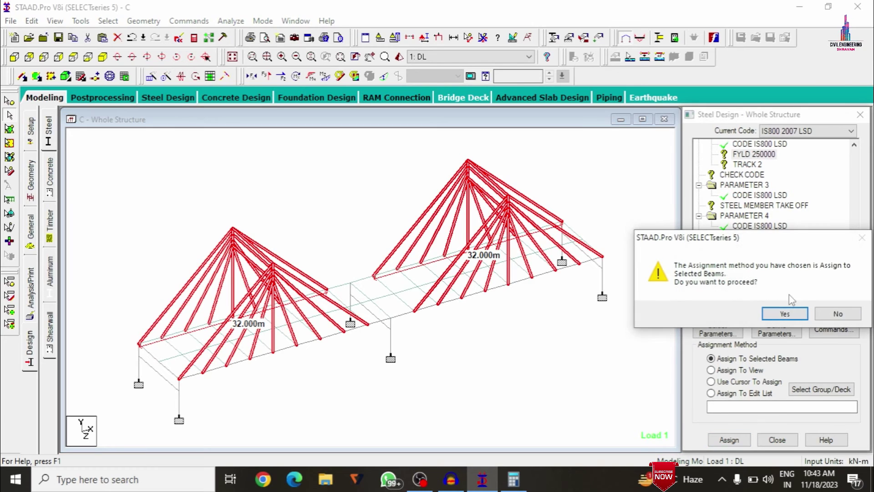
click(784, 313)
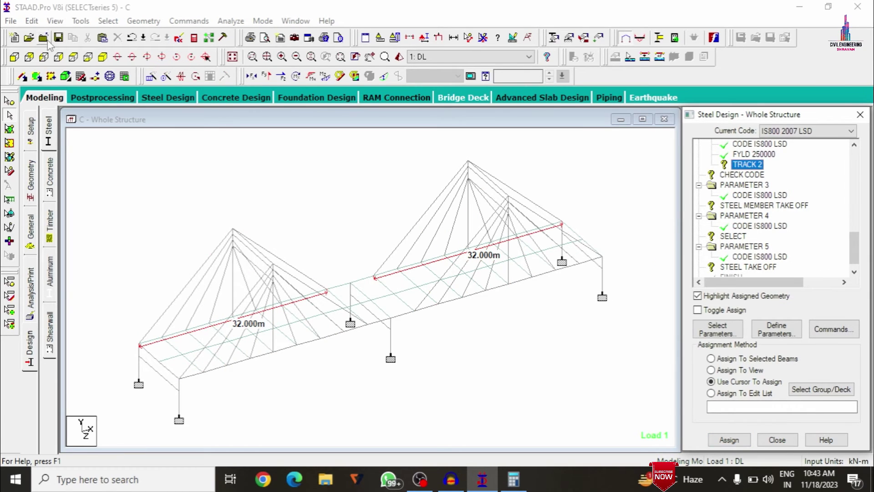
- Assign the TRACK 2 parameter to all cable and pylon members, selecting them in the front view
click(15, 57)
drag(98, 203, 641, 314)
click(731, 441)
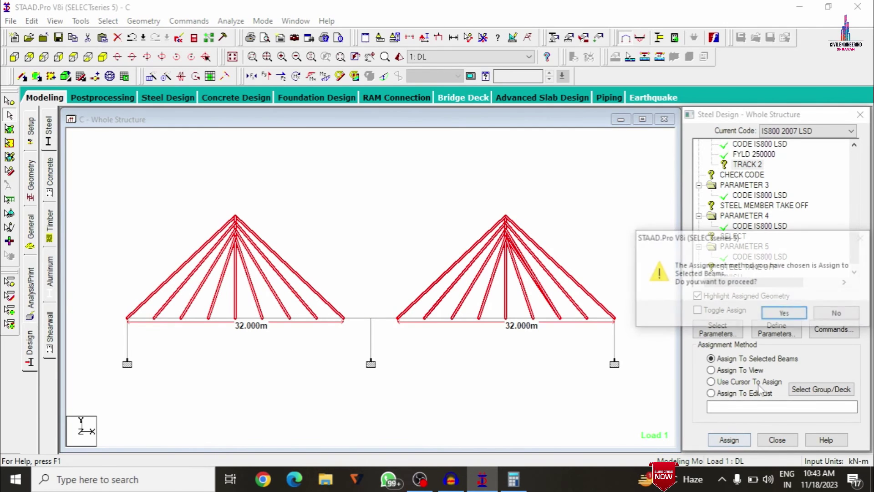
click(781, 312)
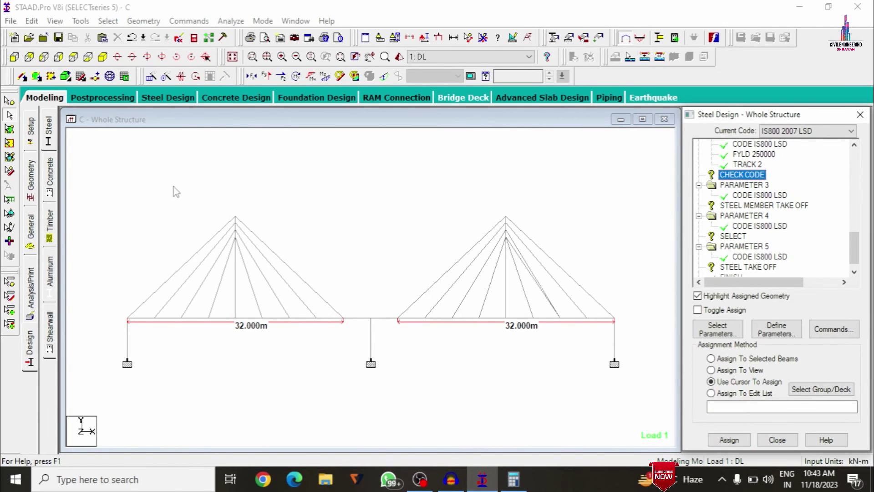
- Assign the Check Code and Steel Member Take Off commands to all cable and pylon members above the deck
drag(127, 192, 617, 319)
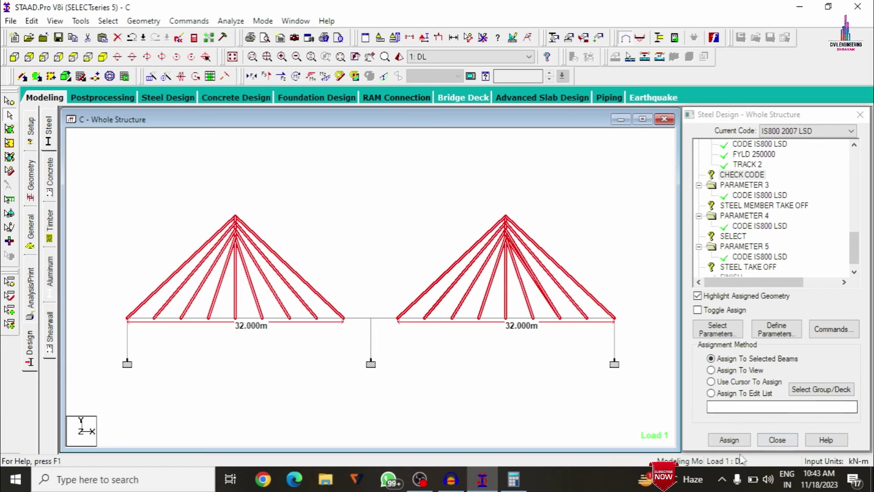
click(729, 440)
click(785, 314)
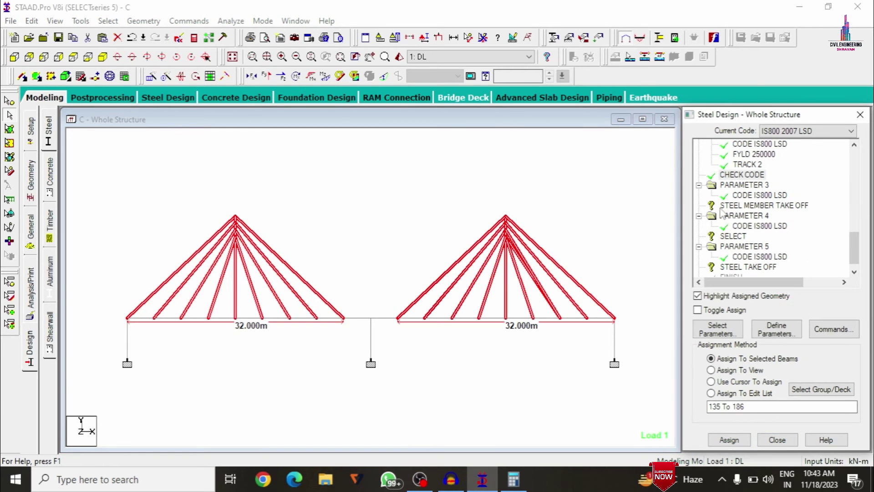
drag(105, 184, 635, 313)
click(729, 440)
click(785, 314)
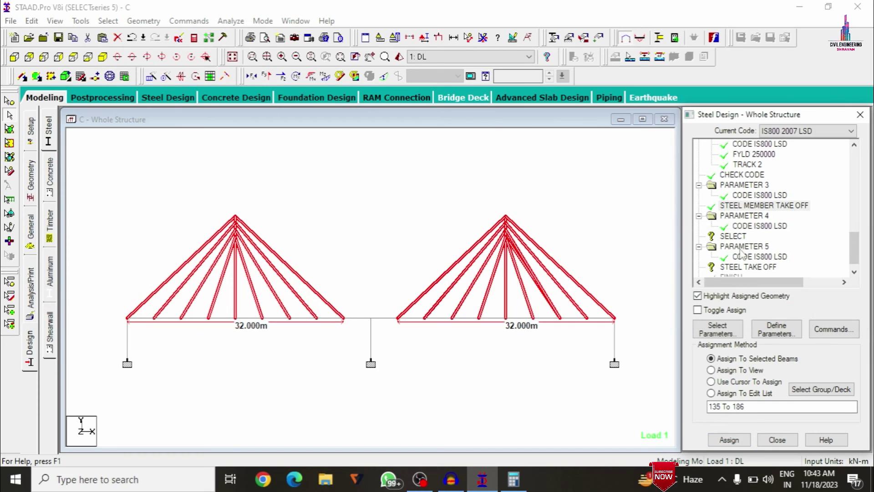
- Assign the Select and Steel Take Off commands to all cable and pylon members and clear the selection
click(731, 236)
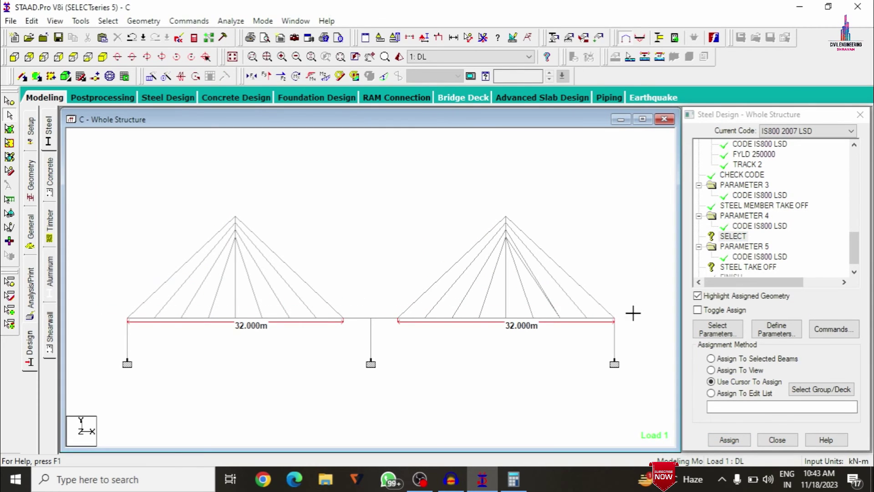
click(729, 440)
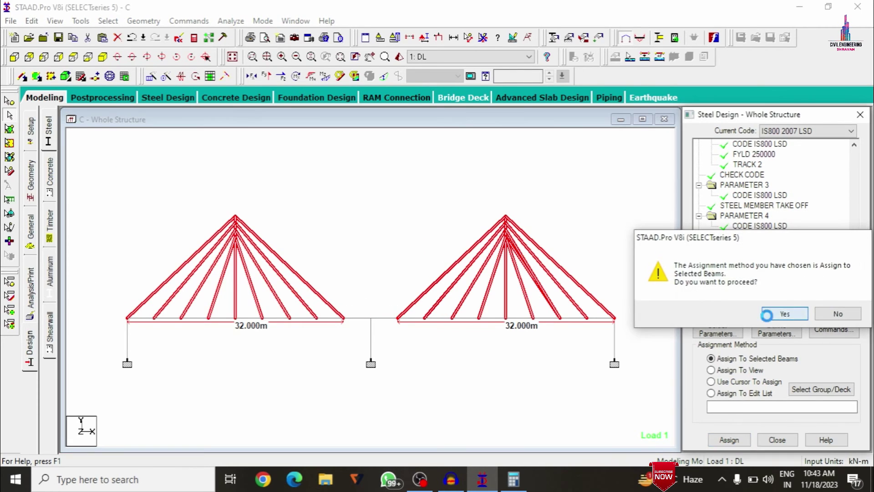
click(783, 313)
click(747, 266)
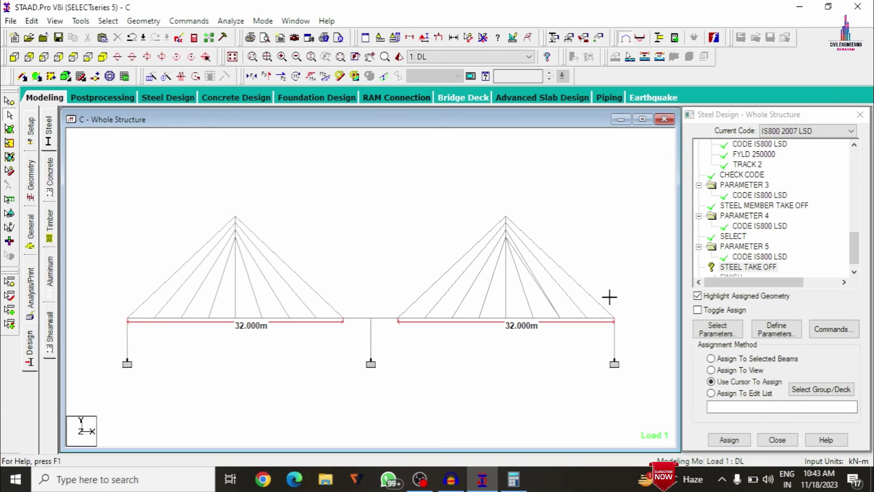
click(729, 440)
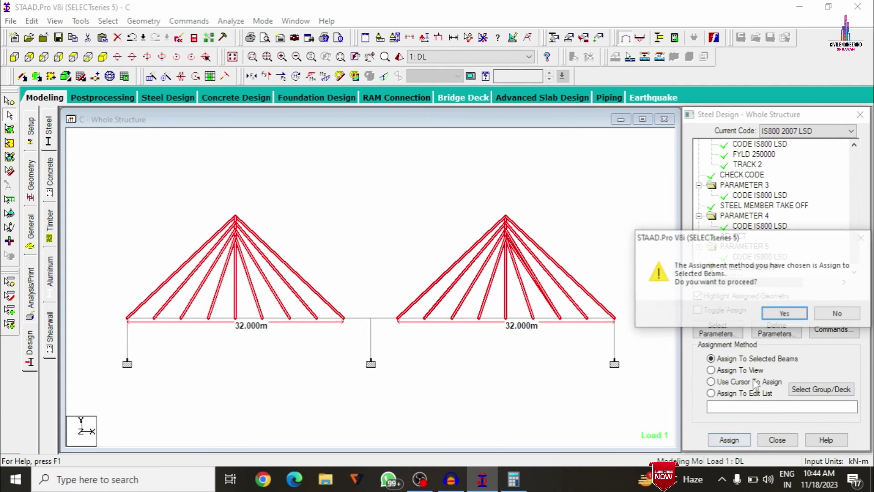
click(784, 314)
click(227, 164)
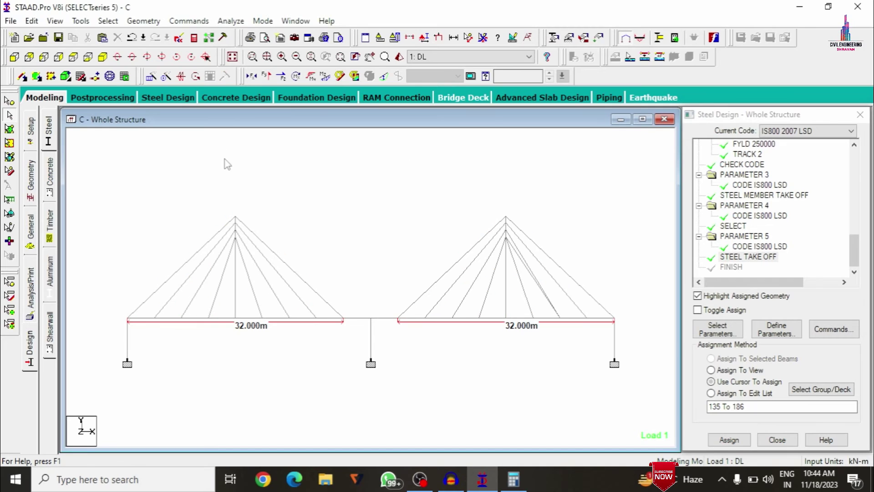
- Open the 3D rendered view of the whole bridge from the isometric view and inspect it from several angles
click(103, 57)
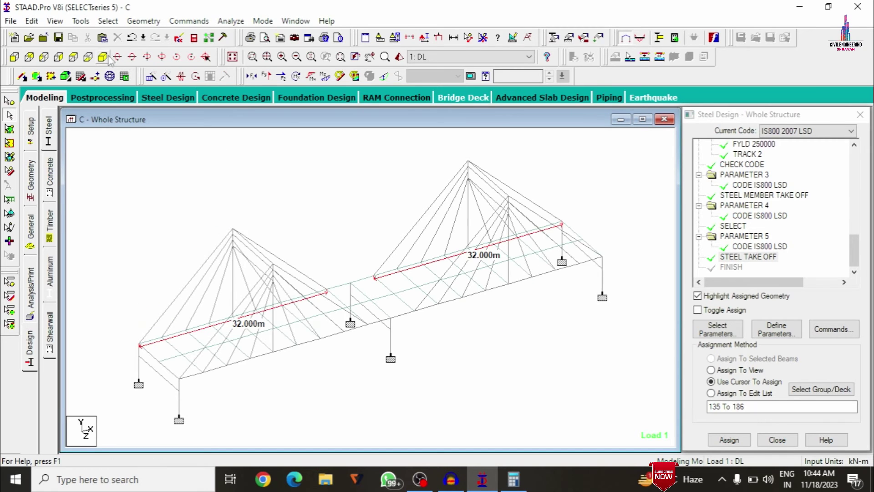
right_click(189, 159)
click(228, 386)
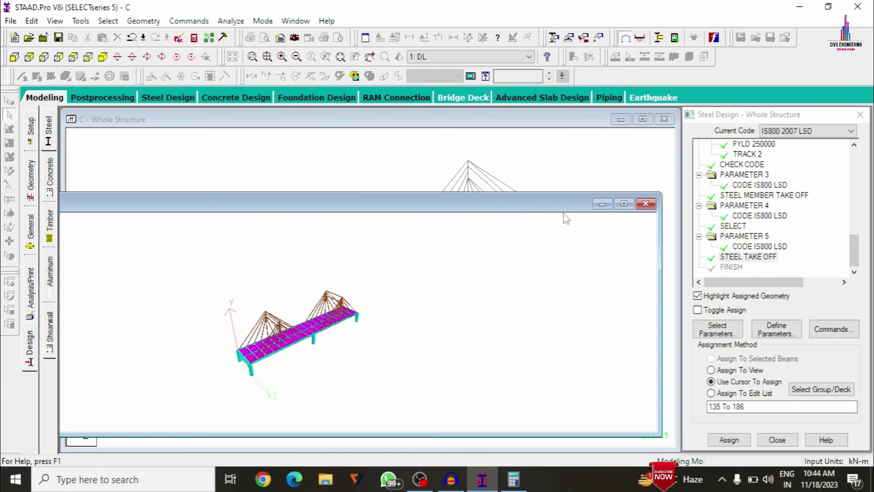
click(630, 203)
scroll(450, 286, up, 10)
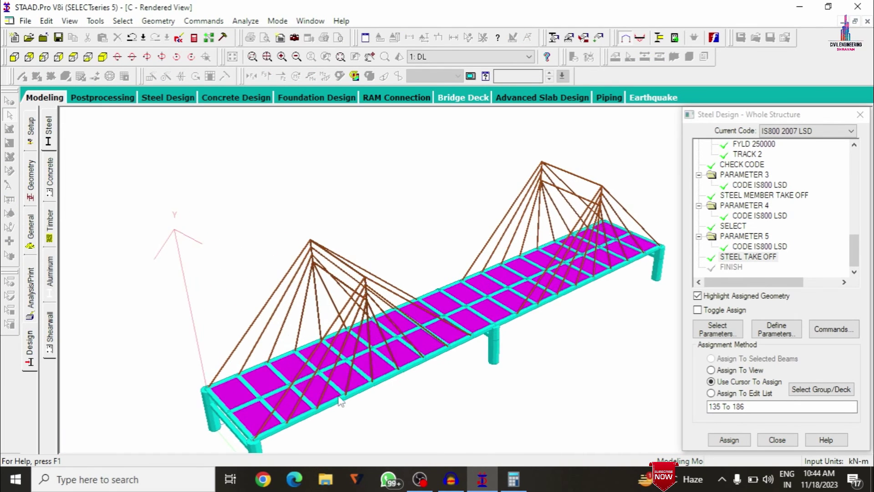
drag(337, 401, 369, 344)
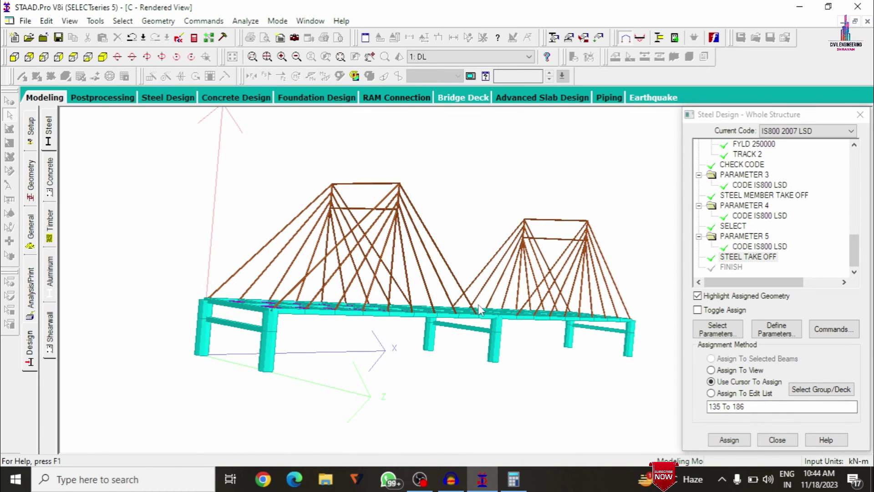
drag(479, 309, 466, 342)
- Return to the whole-structure analysis page, save the modified structure and run the analysis with the added design commands
click(29, 292)
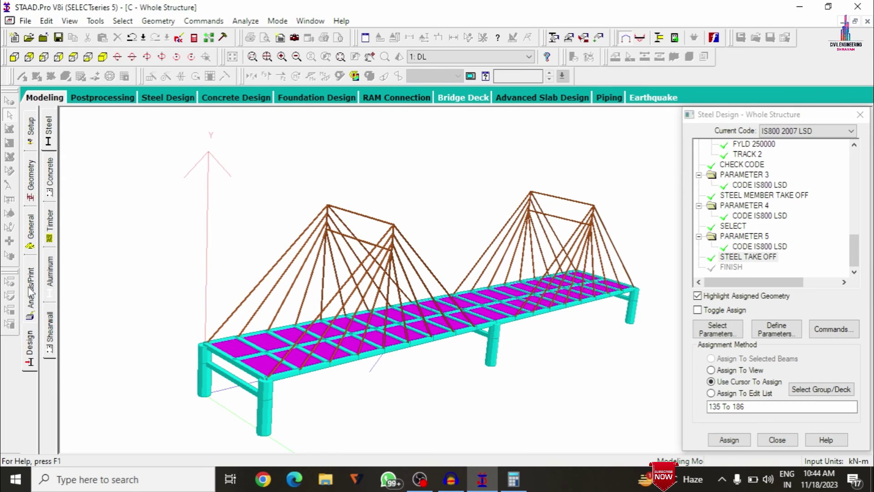
click(500, 375)
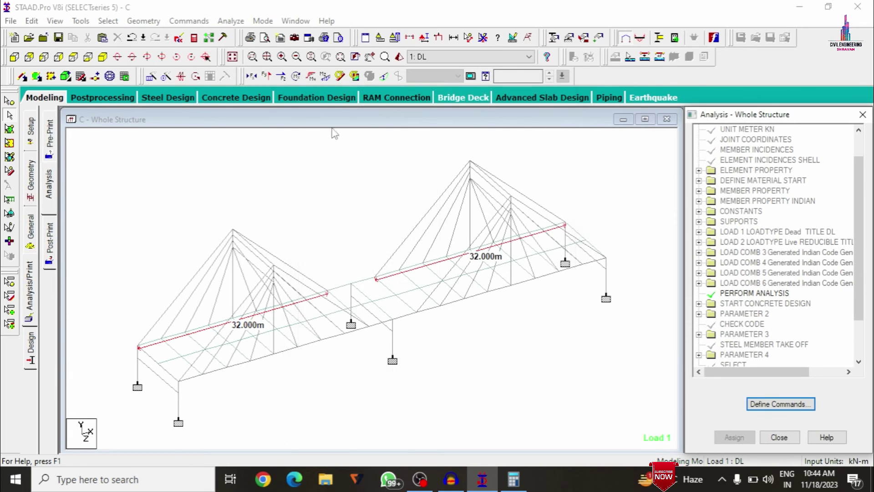
click(230, 21)
click(246, 34)
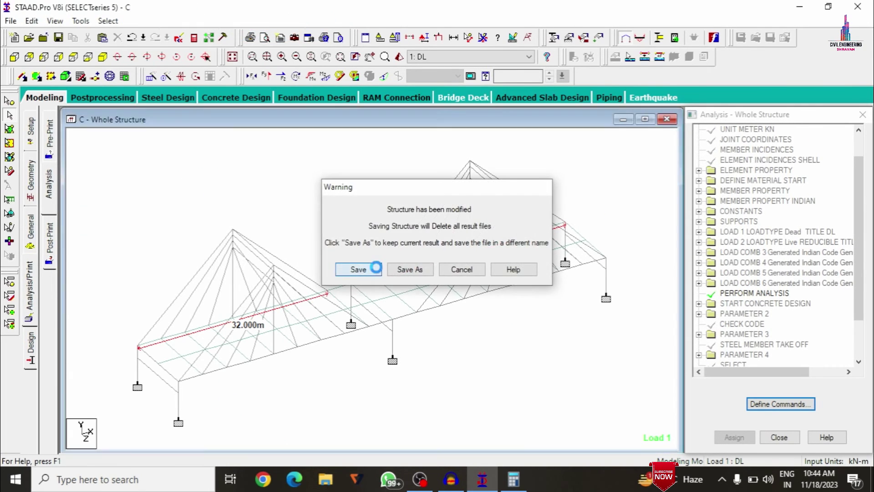
click(376, 268)
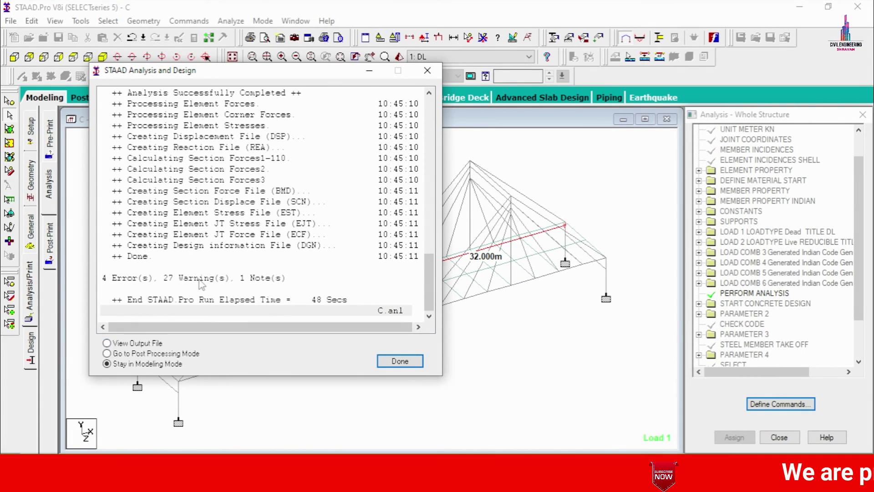
- View the analysis output file, examine its design moment errors for the deck elements, and close the output viewer
click(138, 345)
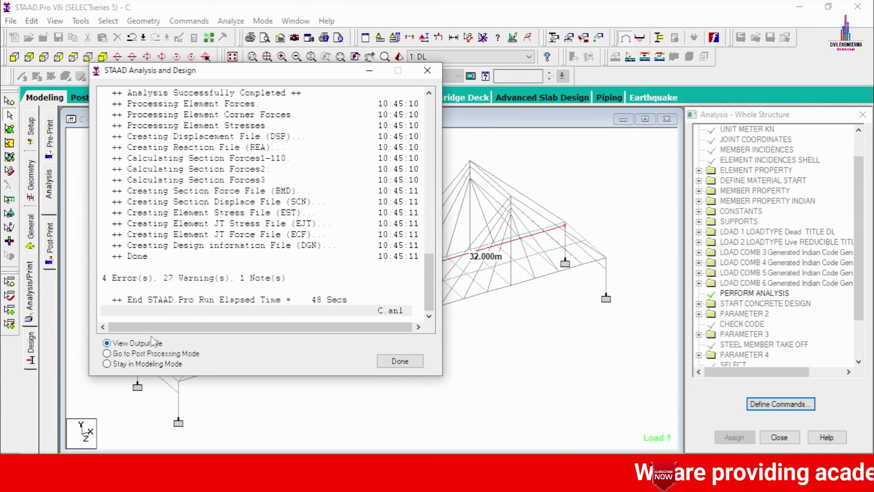
click(401, 361)
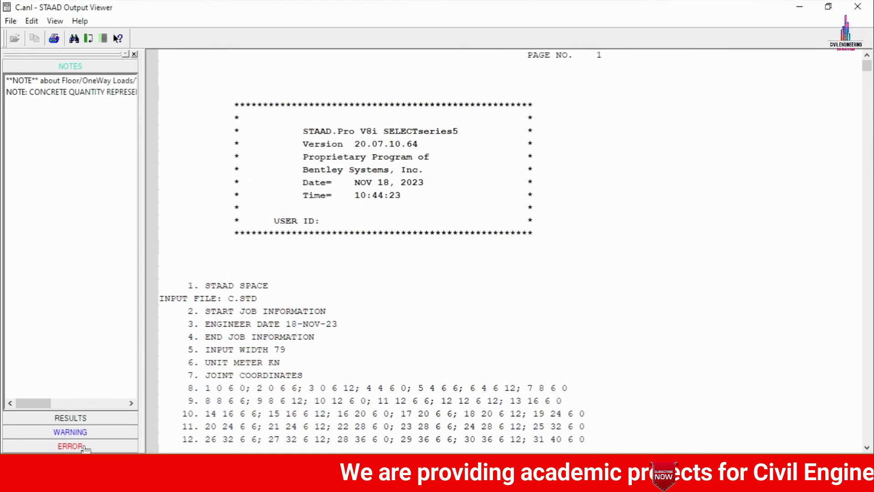
click(84, 448)
click(39, 124)
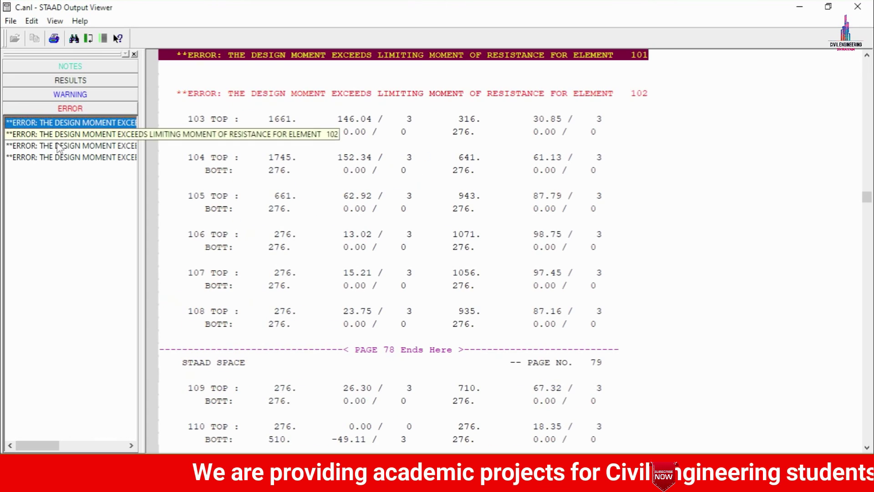
key(Down)
key(Down)
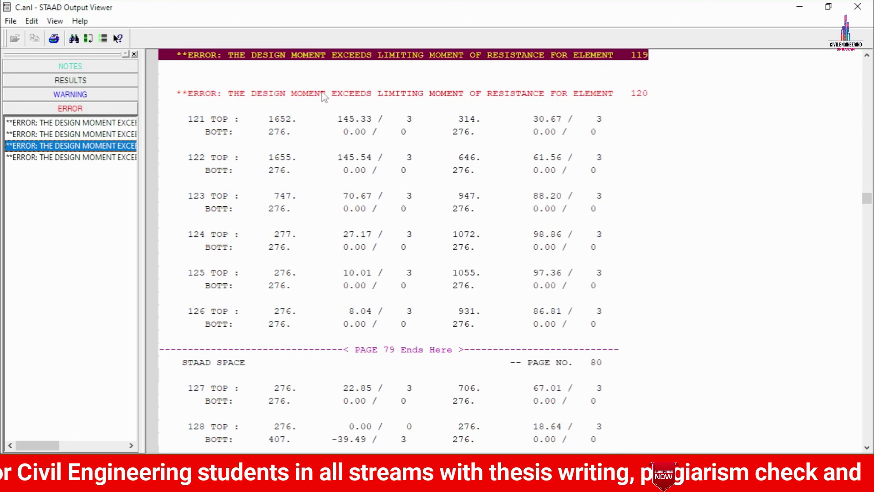
click(96, 123)
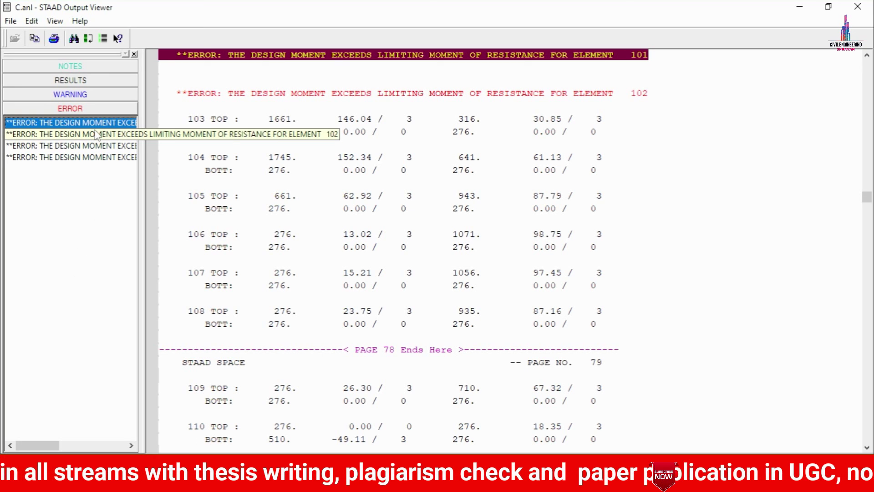
click(858, 7)
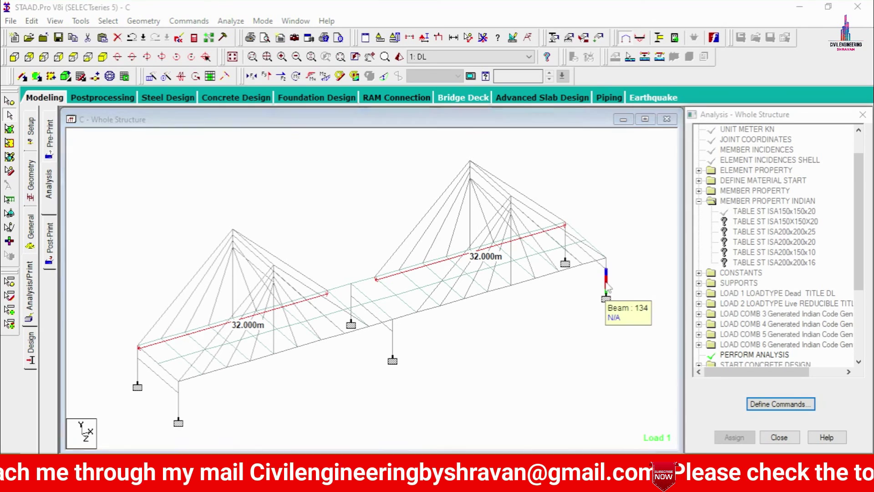
- Review the IS-456 concrete design results of supporting column 134 and close its beam query
double_click(606, 284)
click(507, 111)
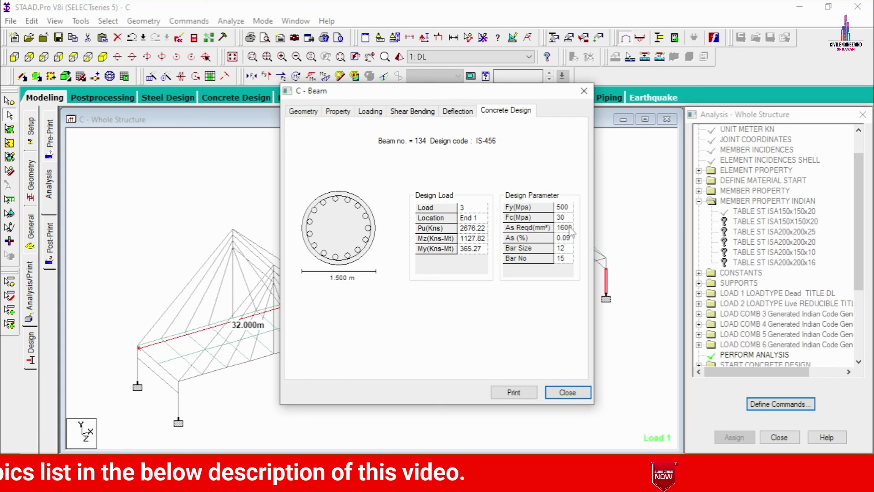
click(584, 91)
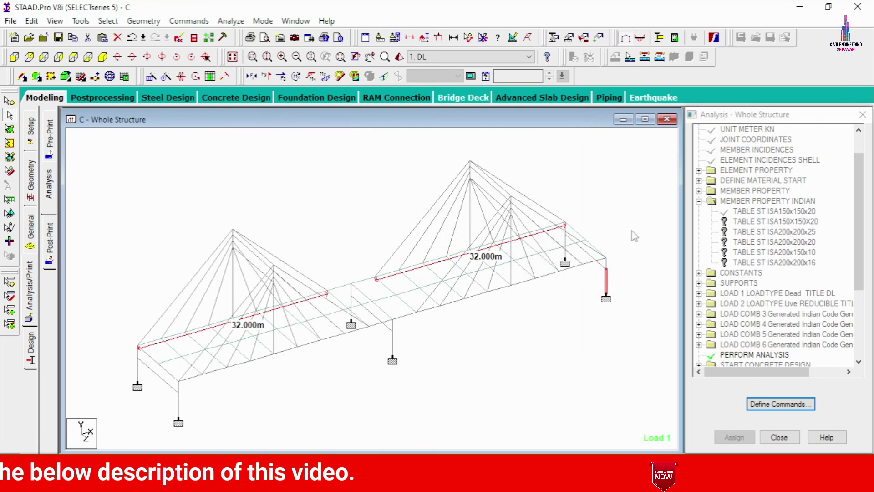
- Review the IS-456 concrete design results of end cross beam 195 between the supporting columns and close its beam query
click(587, 260)
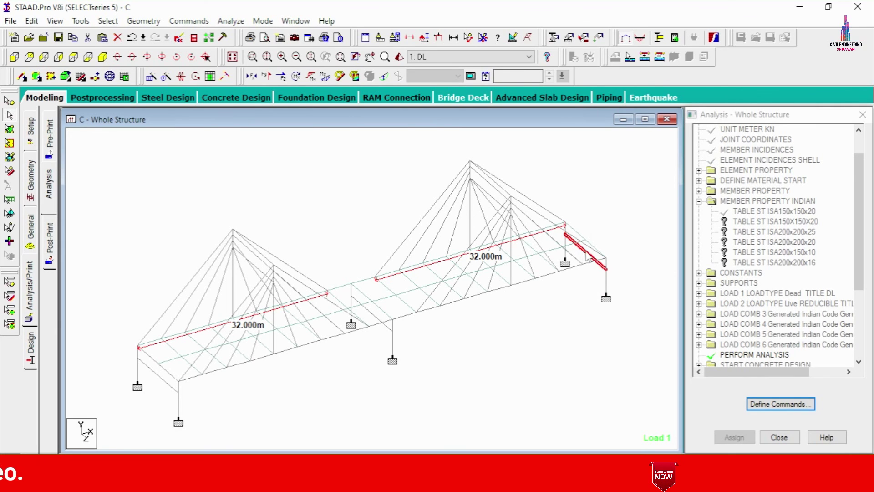
double_click(587, 258)
click(505, 110)
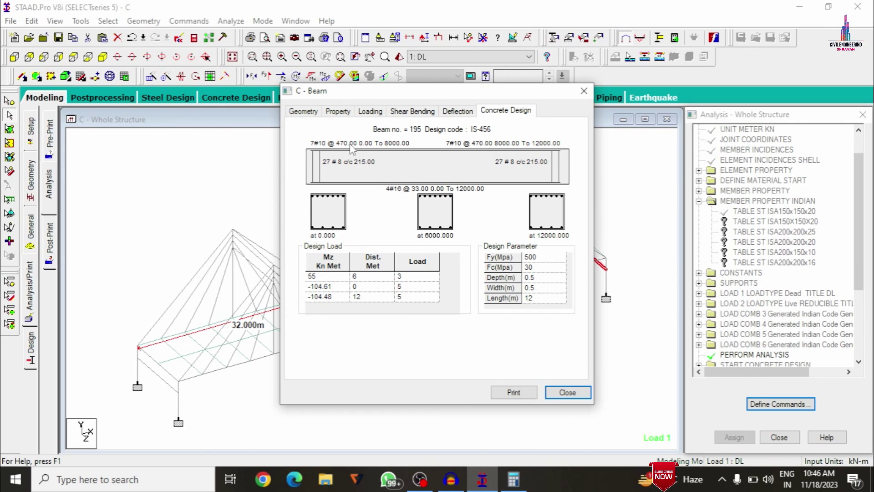
click(584, 90)
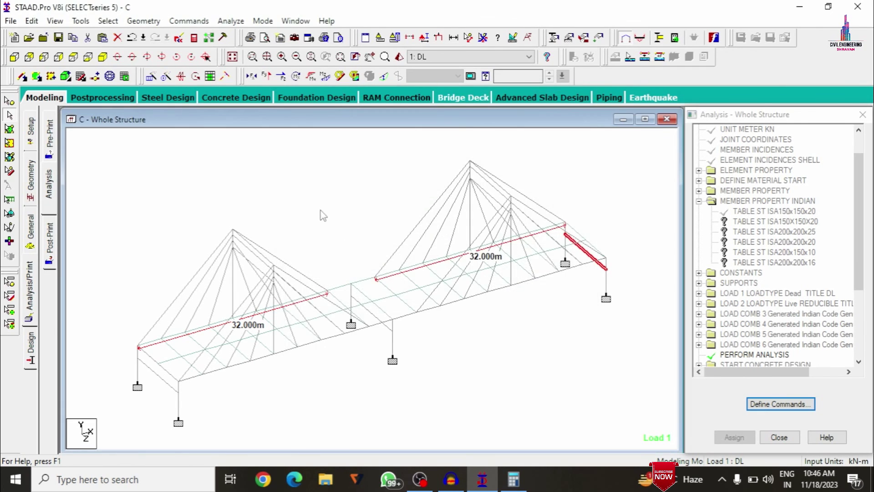
- Review the design property and IS800-07 steel design results of cable member 152, and close its beam query
double_click(294, 271)
click(516, 114)
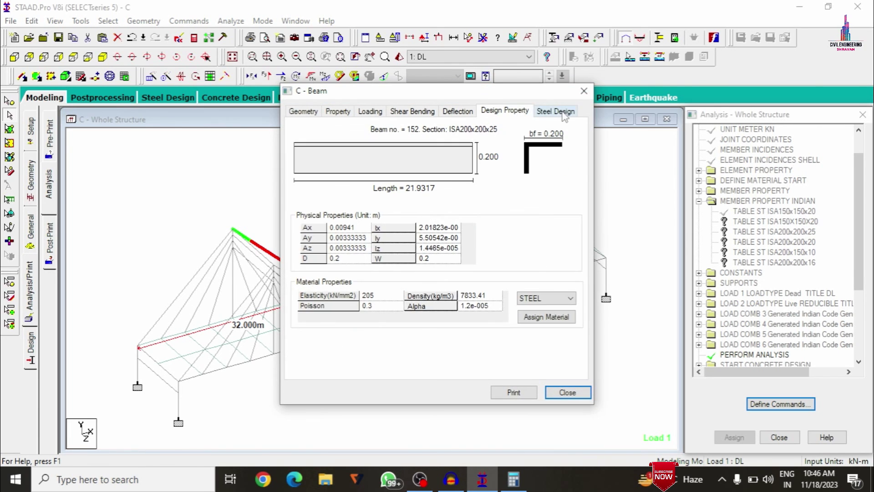
click(562, 112)
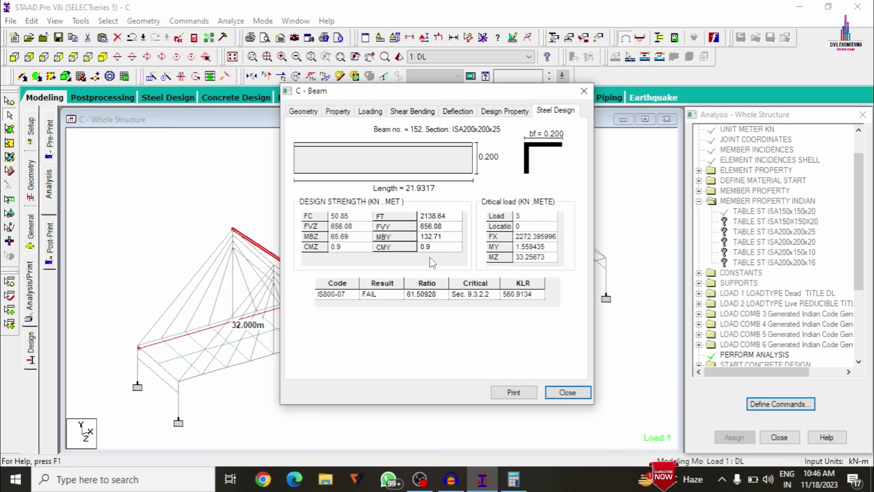
click(584, 91)
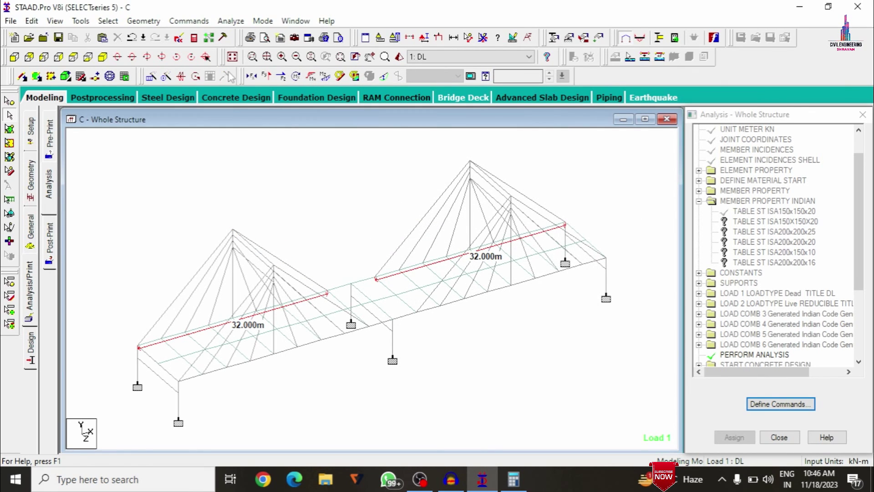
- Open the analysis output file, examine its concrete design and steel design results, and close the output viewer
click(193, 38)
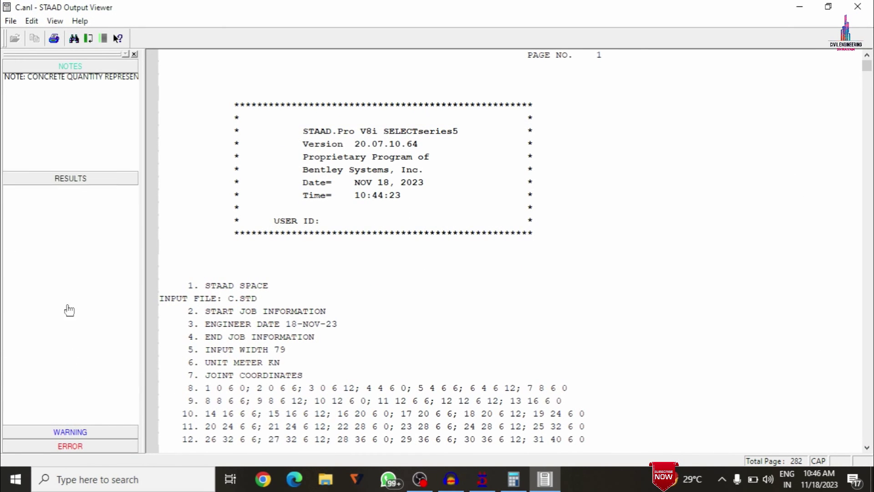
click(33, 95)
scroll(371, 289, down, 20)
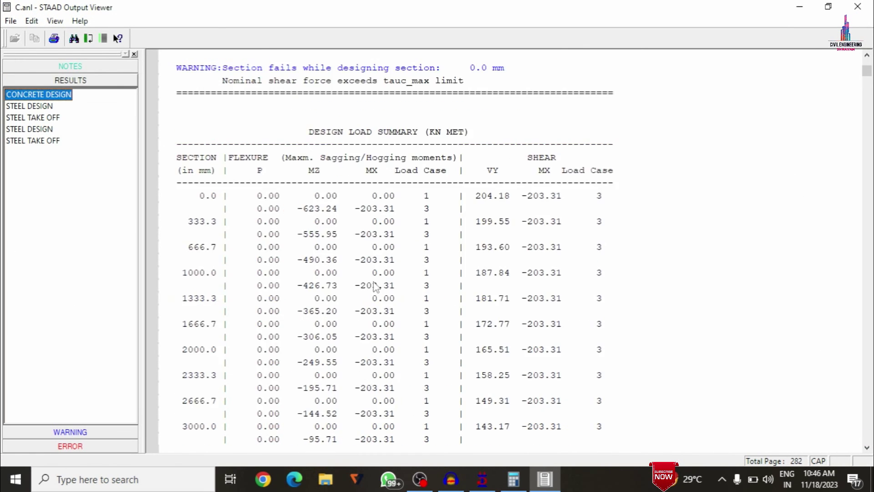
click(44, 108)
scroll(333, 245, down, 20)
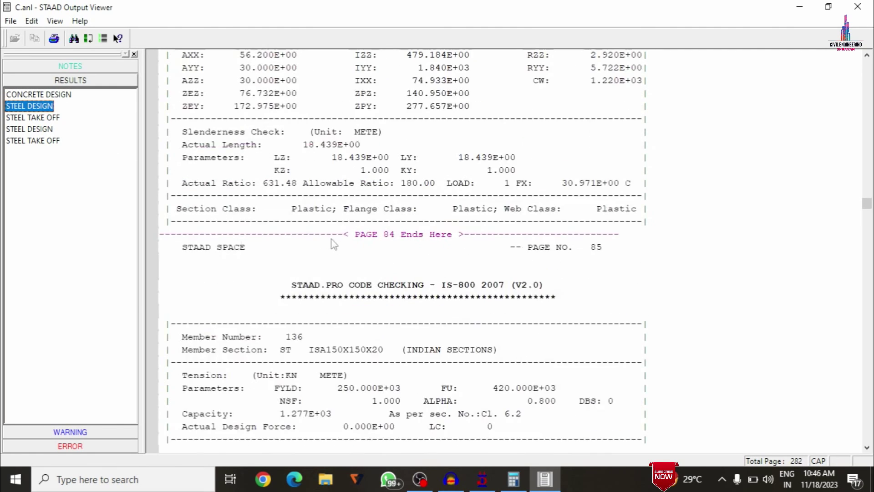
scroll(334, 245, down, 20)
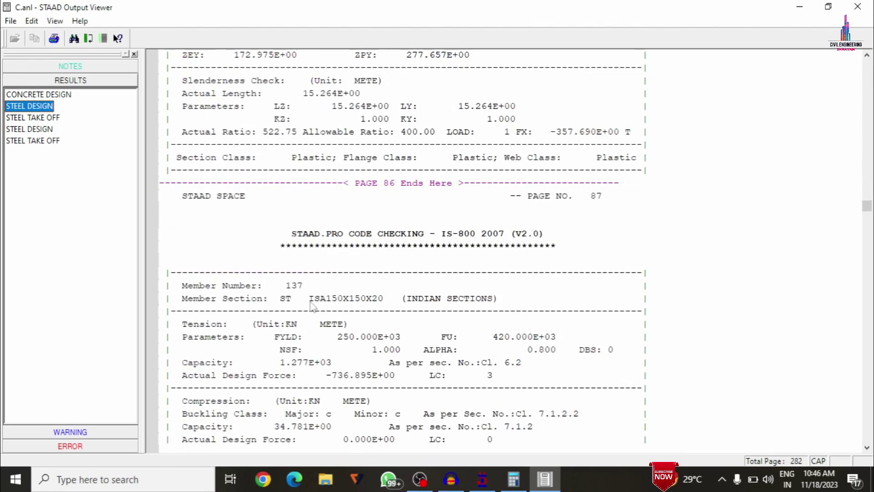
click(858, 6)
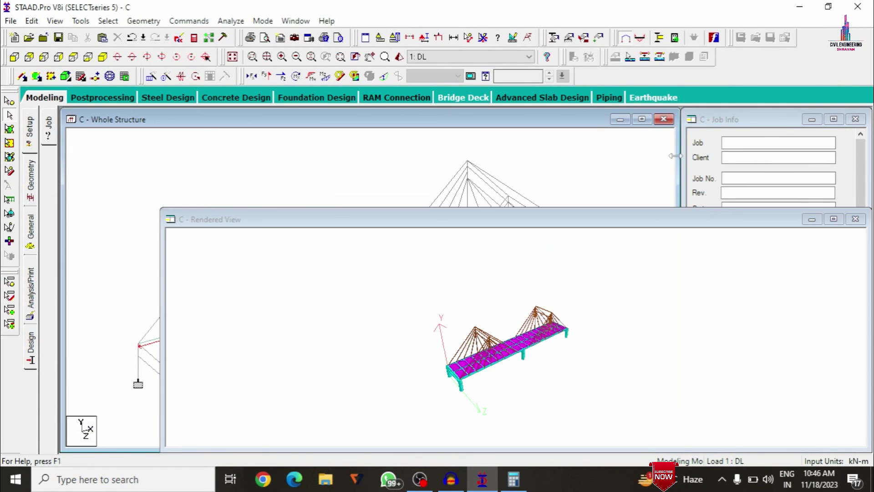
- Maximize the rendered view of the bridge and inspect the deck, cables and columns from several angles and distances
click(834, 219)
scroll(498, 313, up, 3)
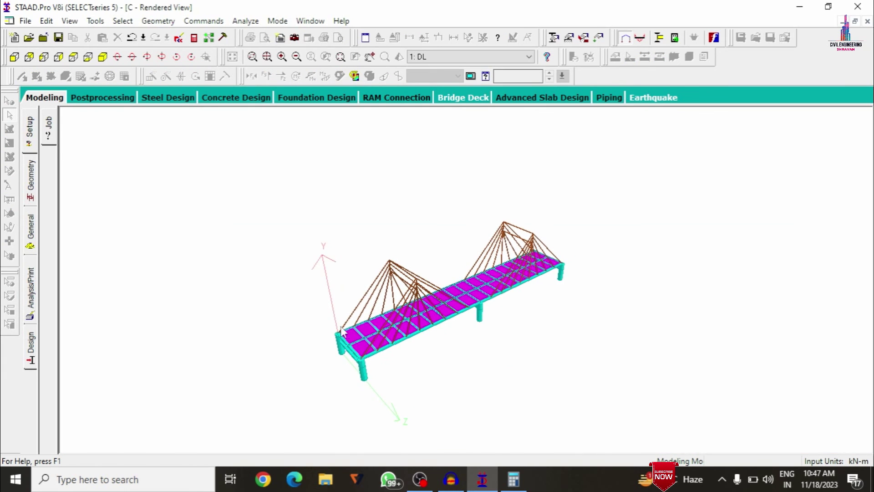
scroll(331, 348, up, 1)
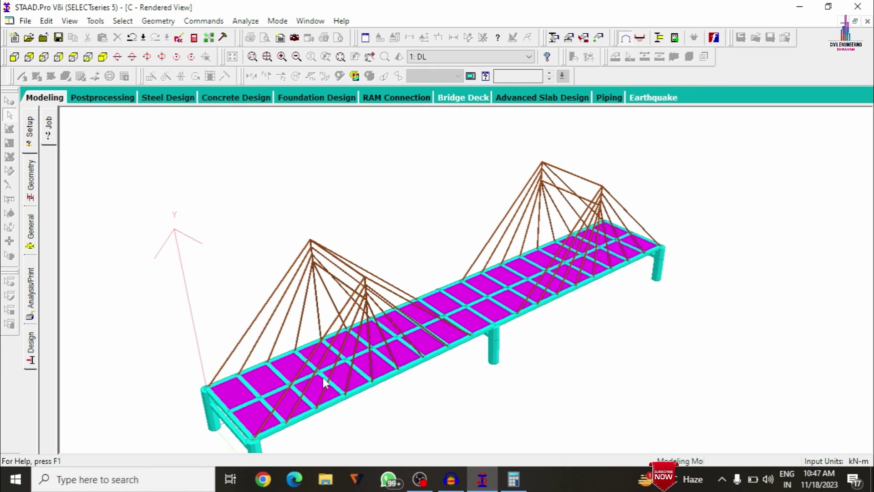
scroll(324, 382, down, 1)
drag(323, 412, 475, 276)
drag(393, 285, 642, 219)
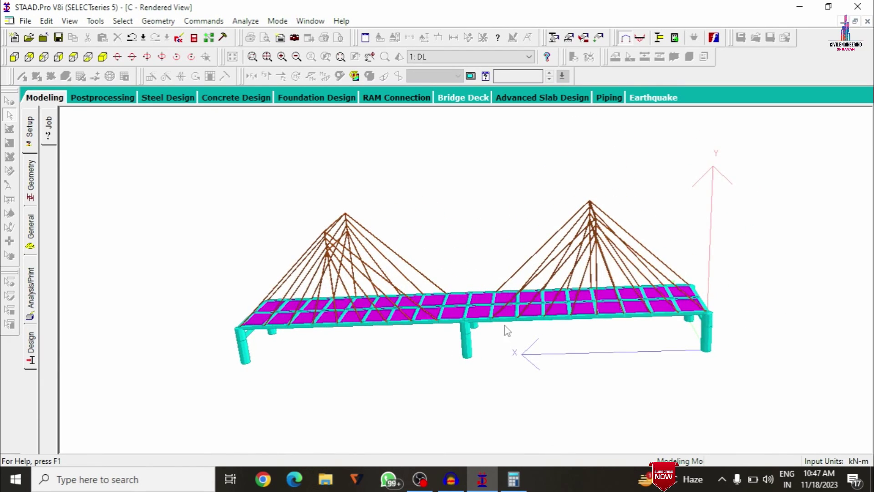
drag(507, 330, 812, 299)
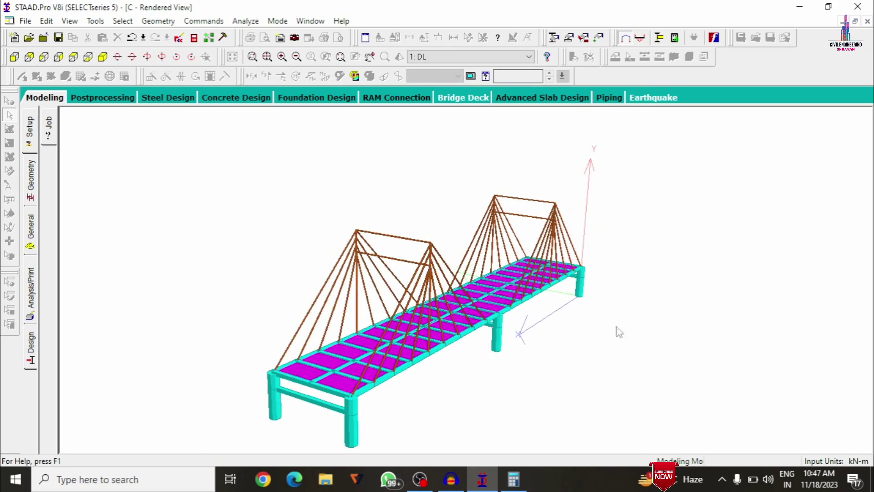
scroll(390, 337, up, 6)
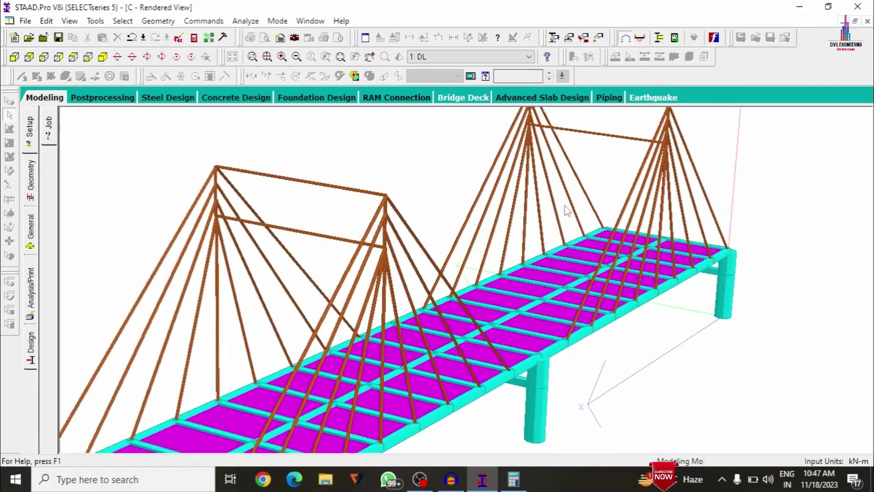
scroll(525, 236, down, 6)
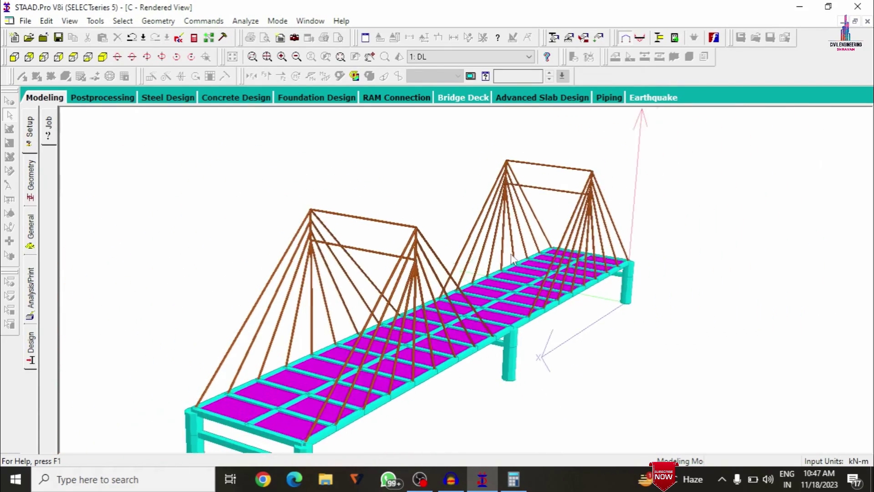
scroll(511, 258, down, 3)
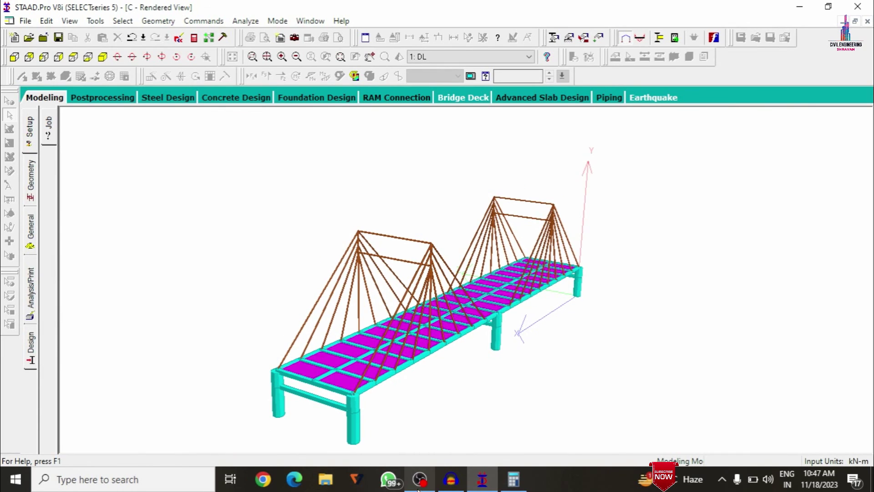